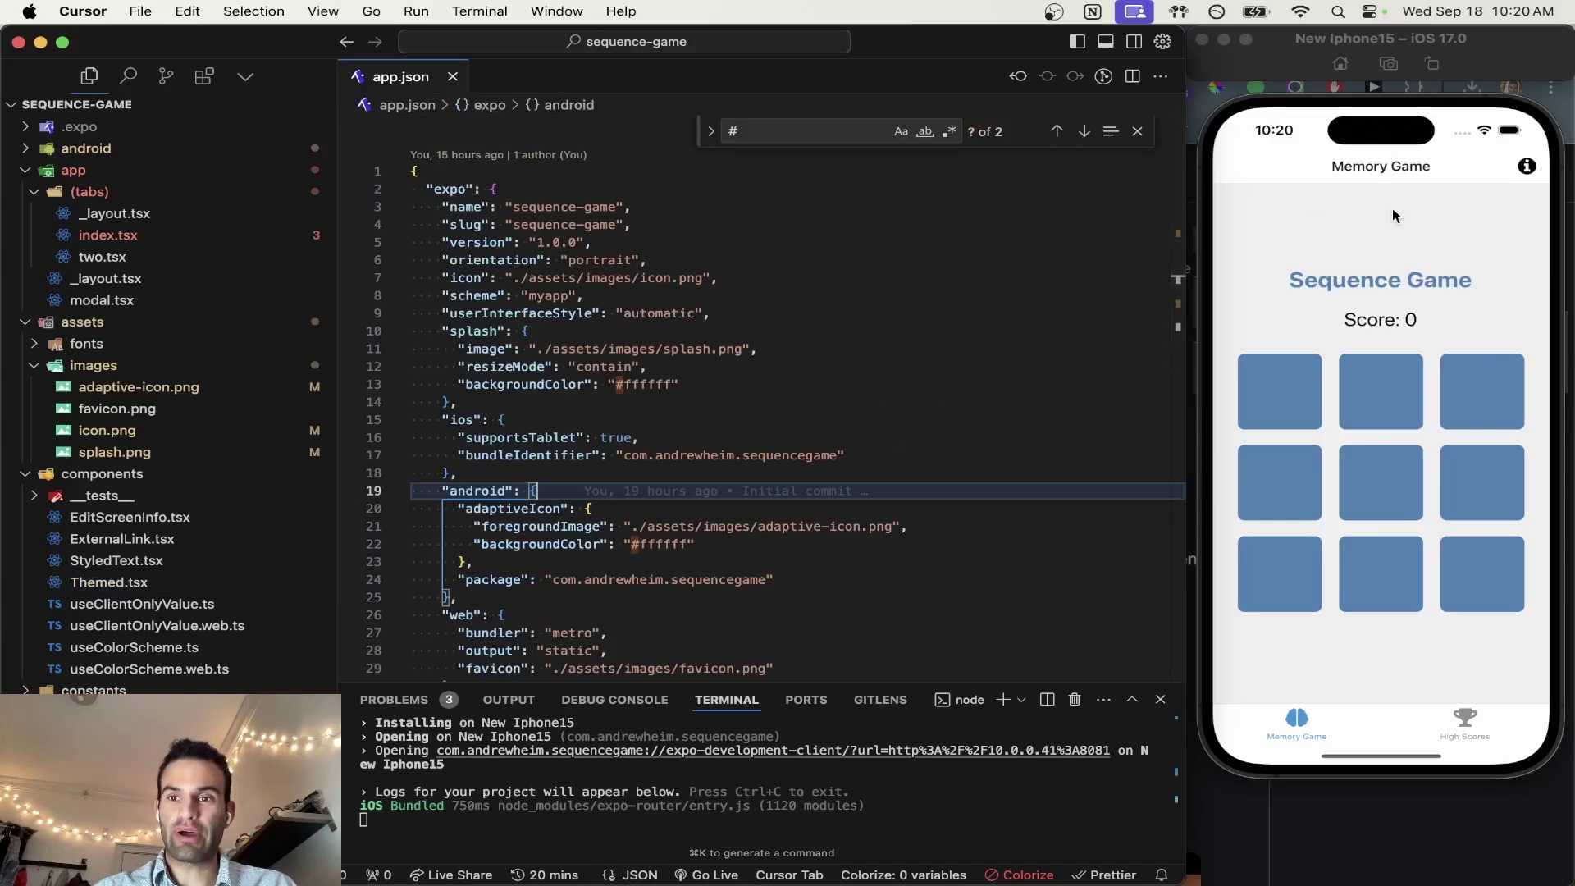
# Reload the Sequence Game app in the iPhone simulator, then return to Expo's splash-screen docs in Chrome
pyautogui.click(1347, 64)
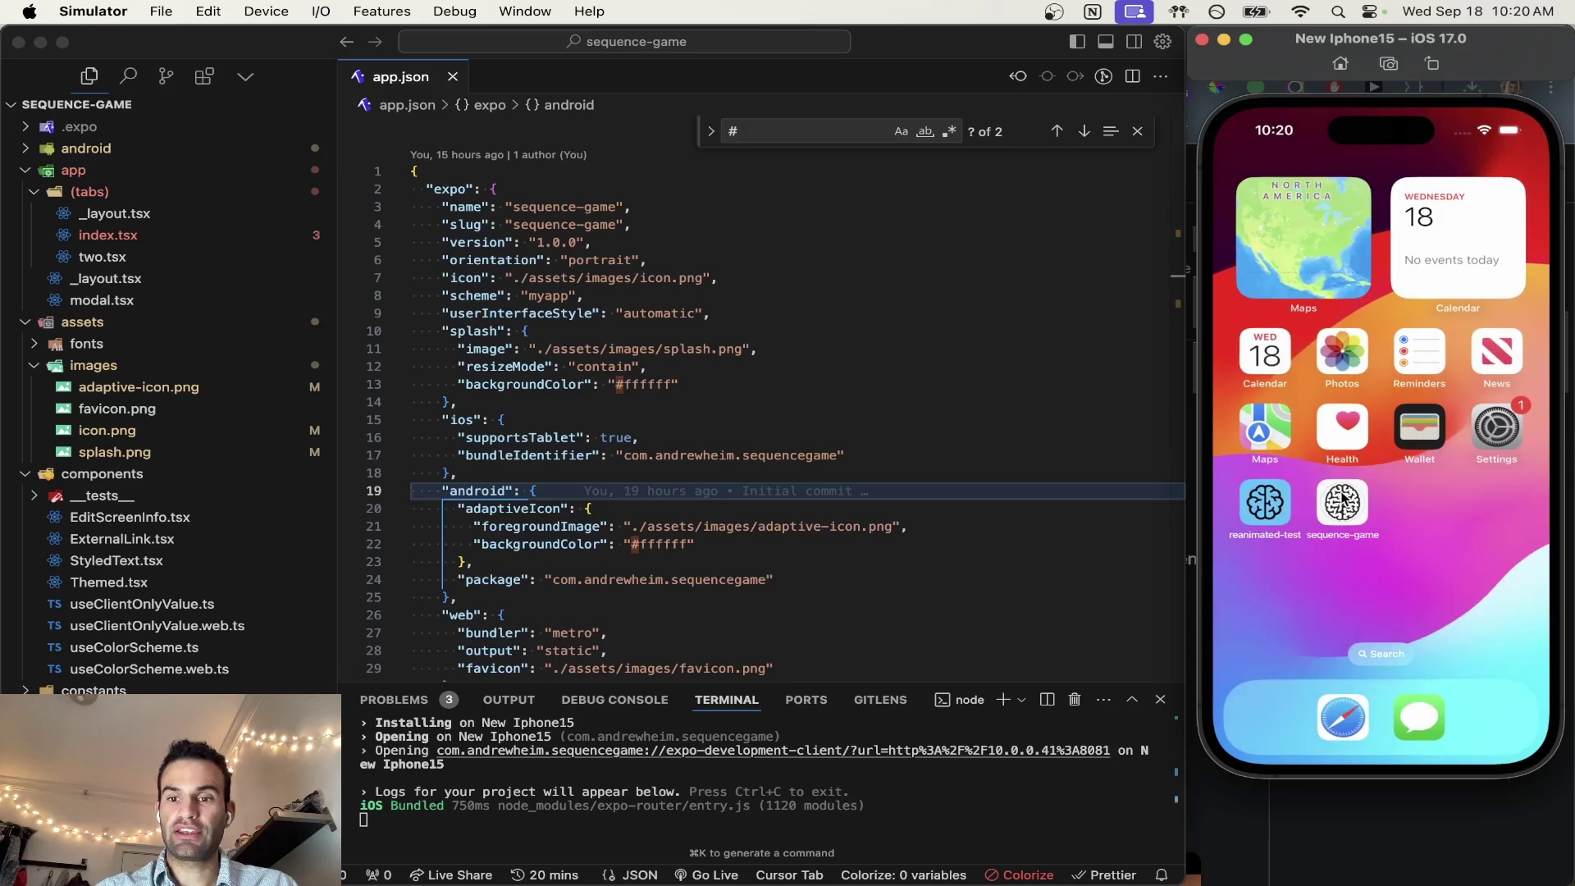
pyautogui.click(1343, 502)
pyautogui.press('super+d')
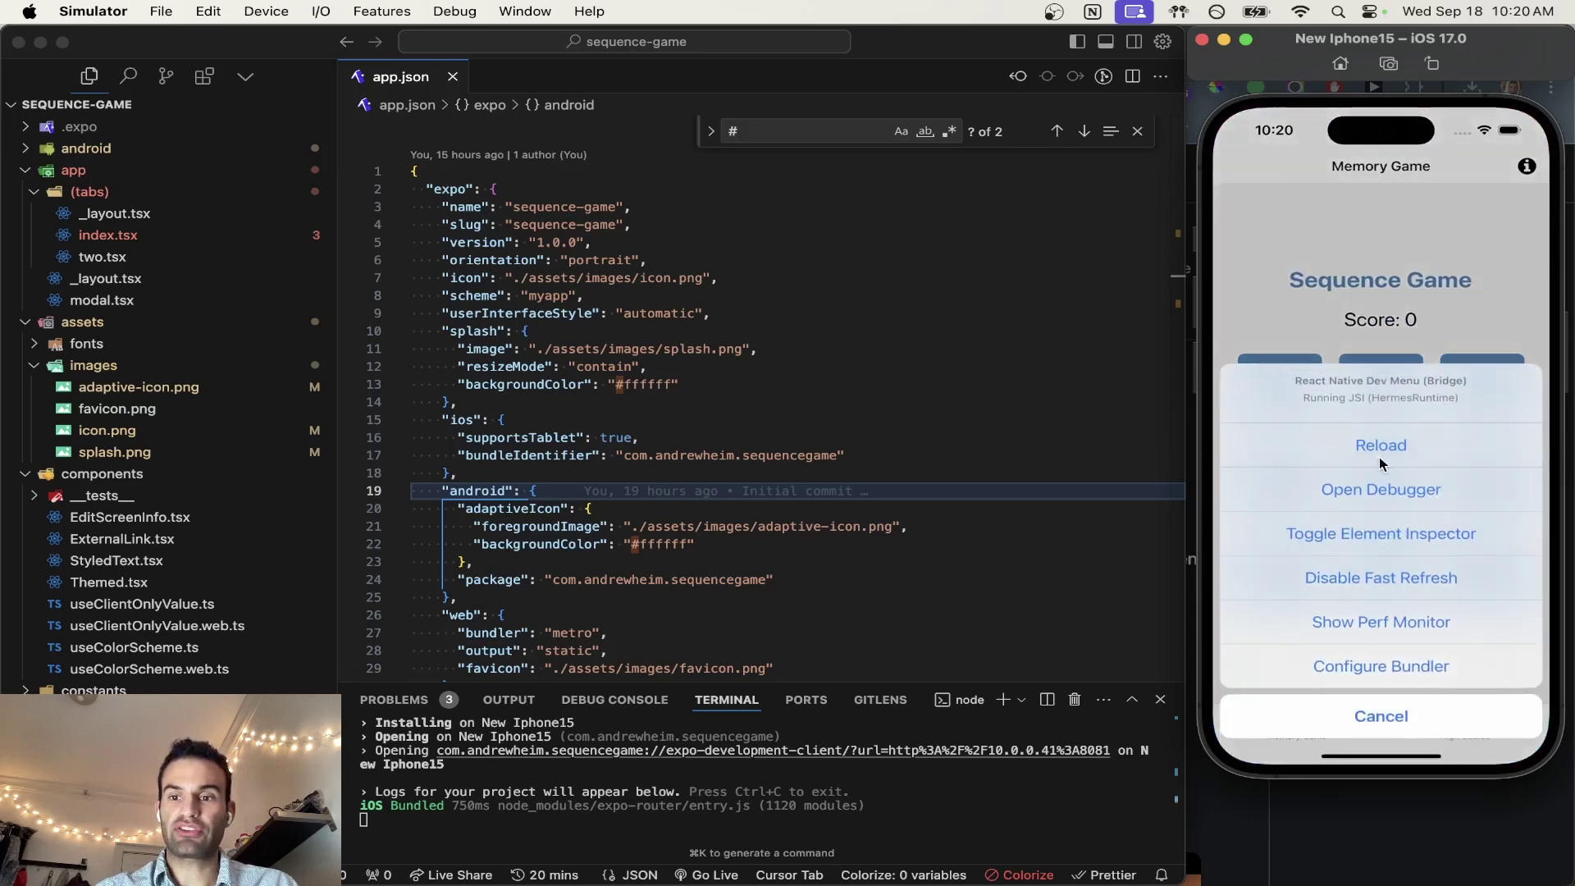
pyautogui.click(1383, 460)
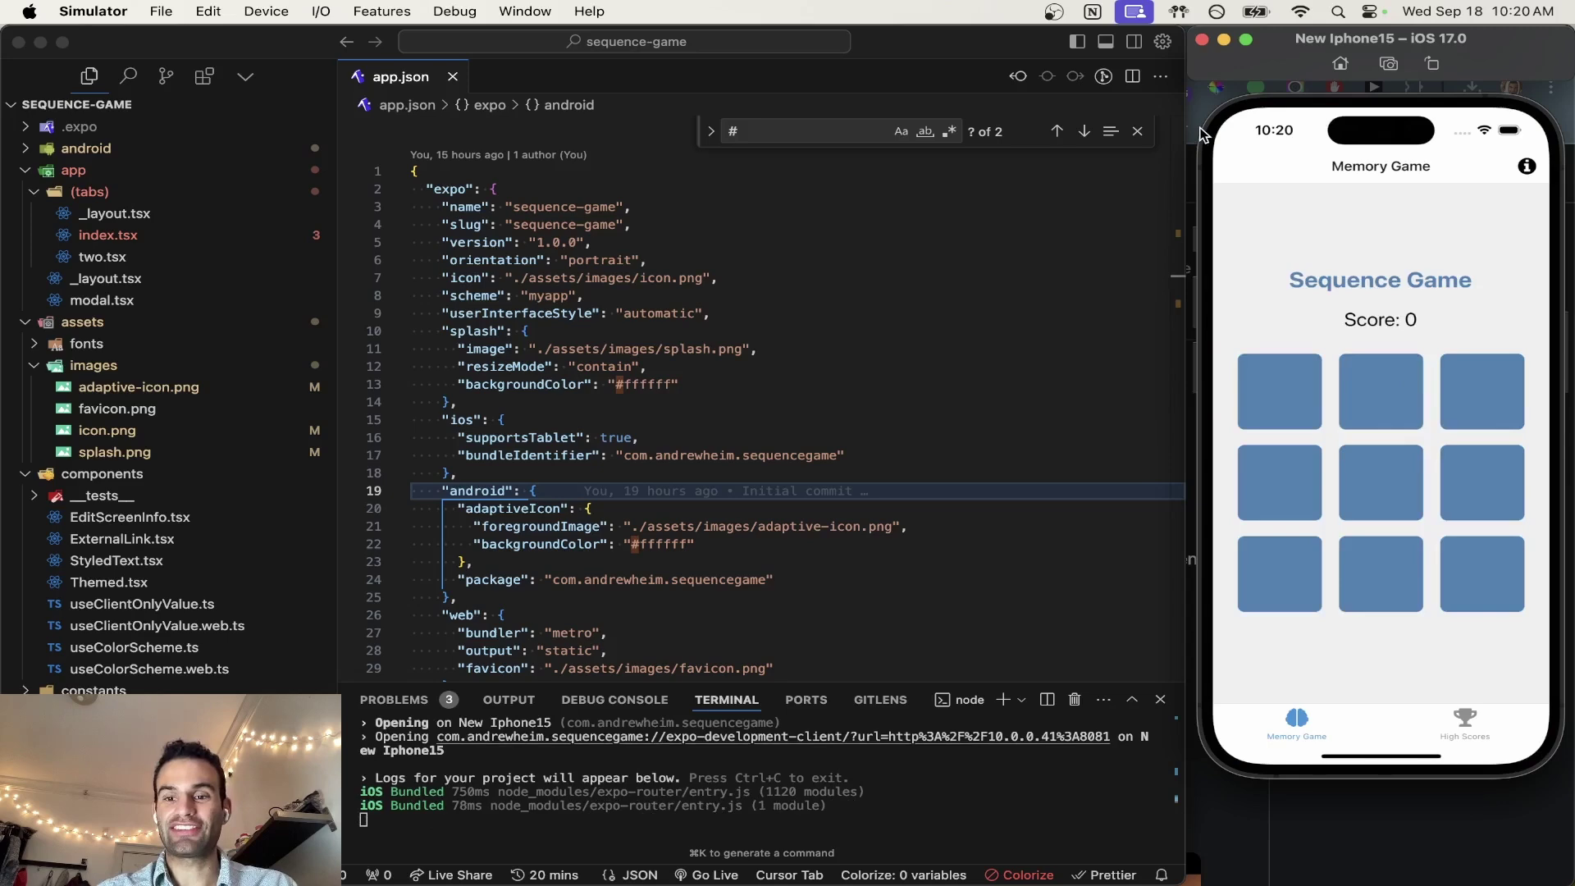
pyautogui.press('super+Tab')
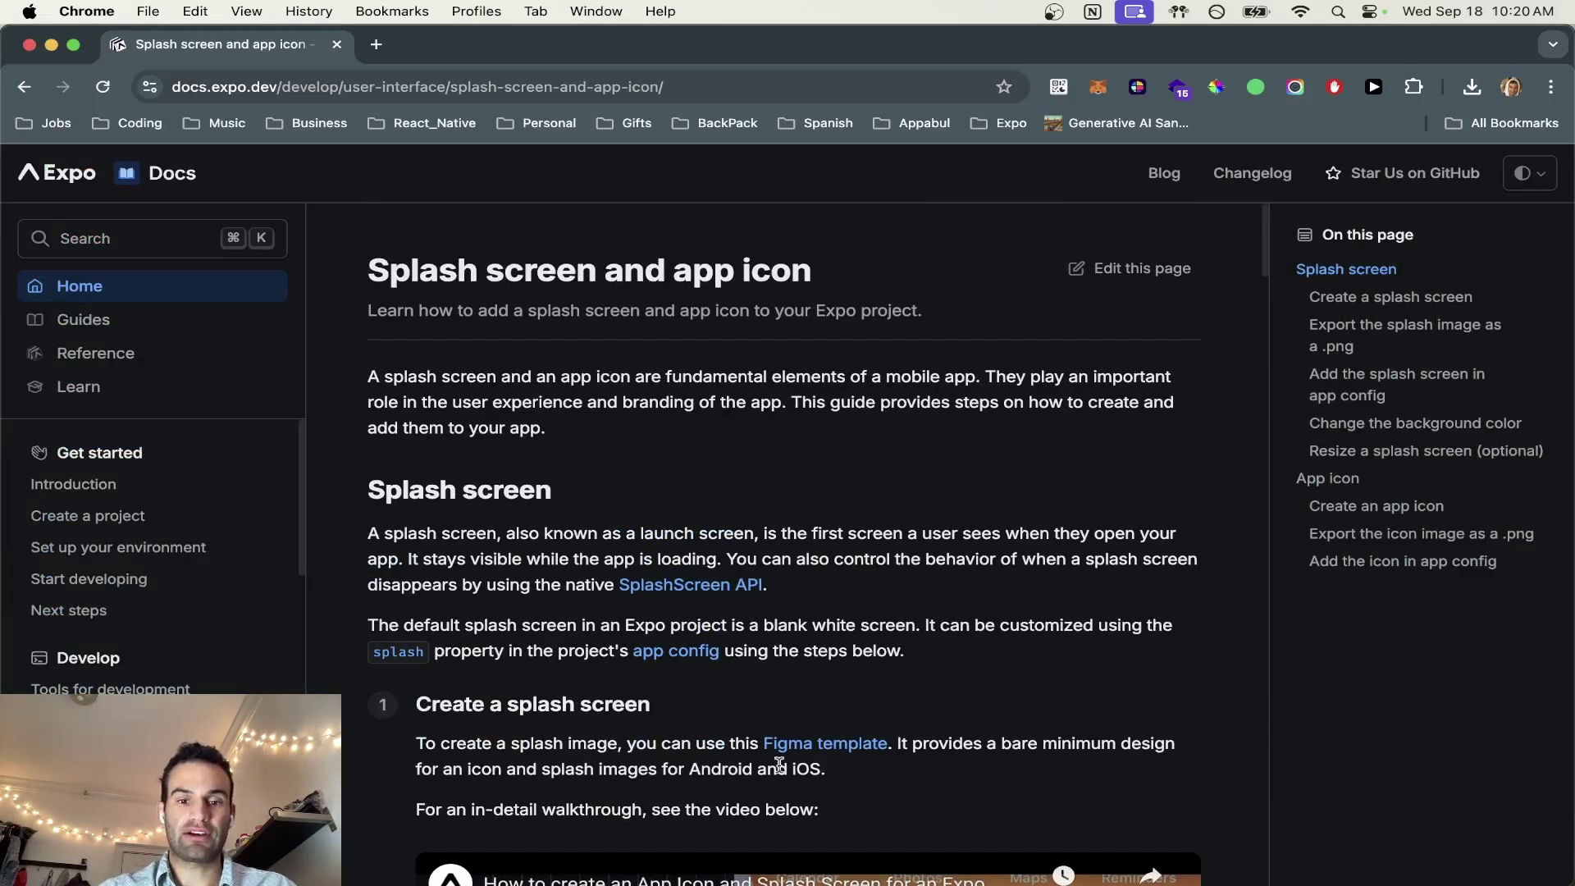
# Open Expo's App Icon & Splash Figma template as an editable draft
pyautogui.click(833, 748)
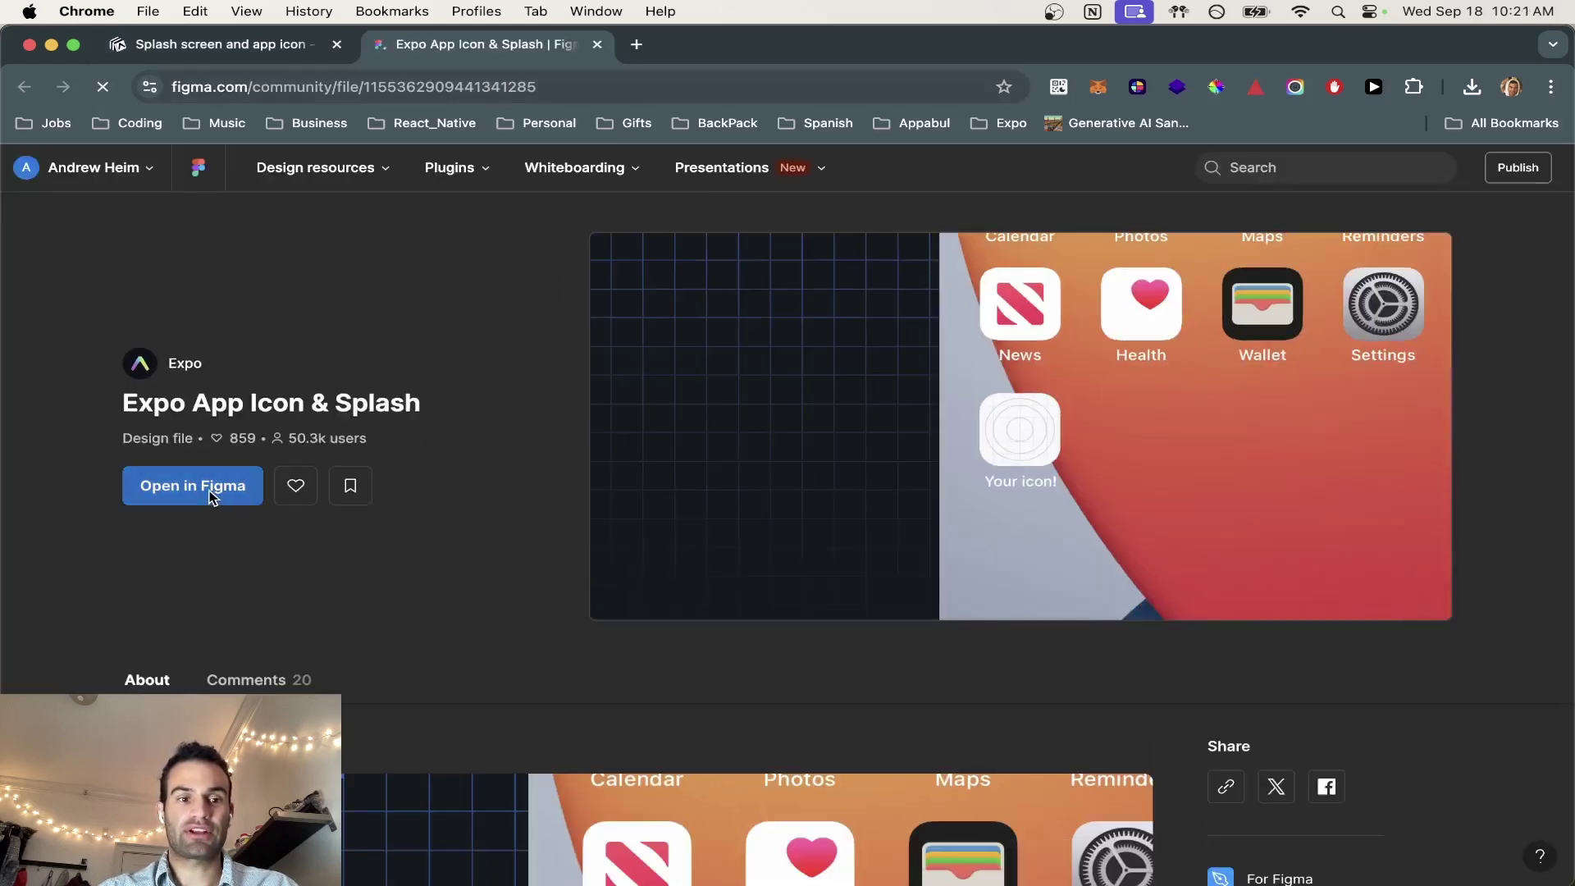
pyautogui.click(211, 493)
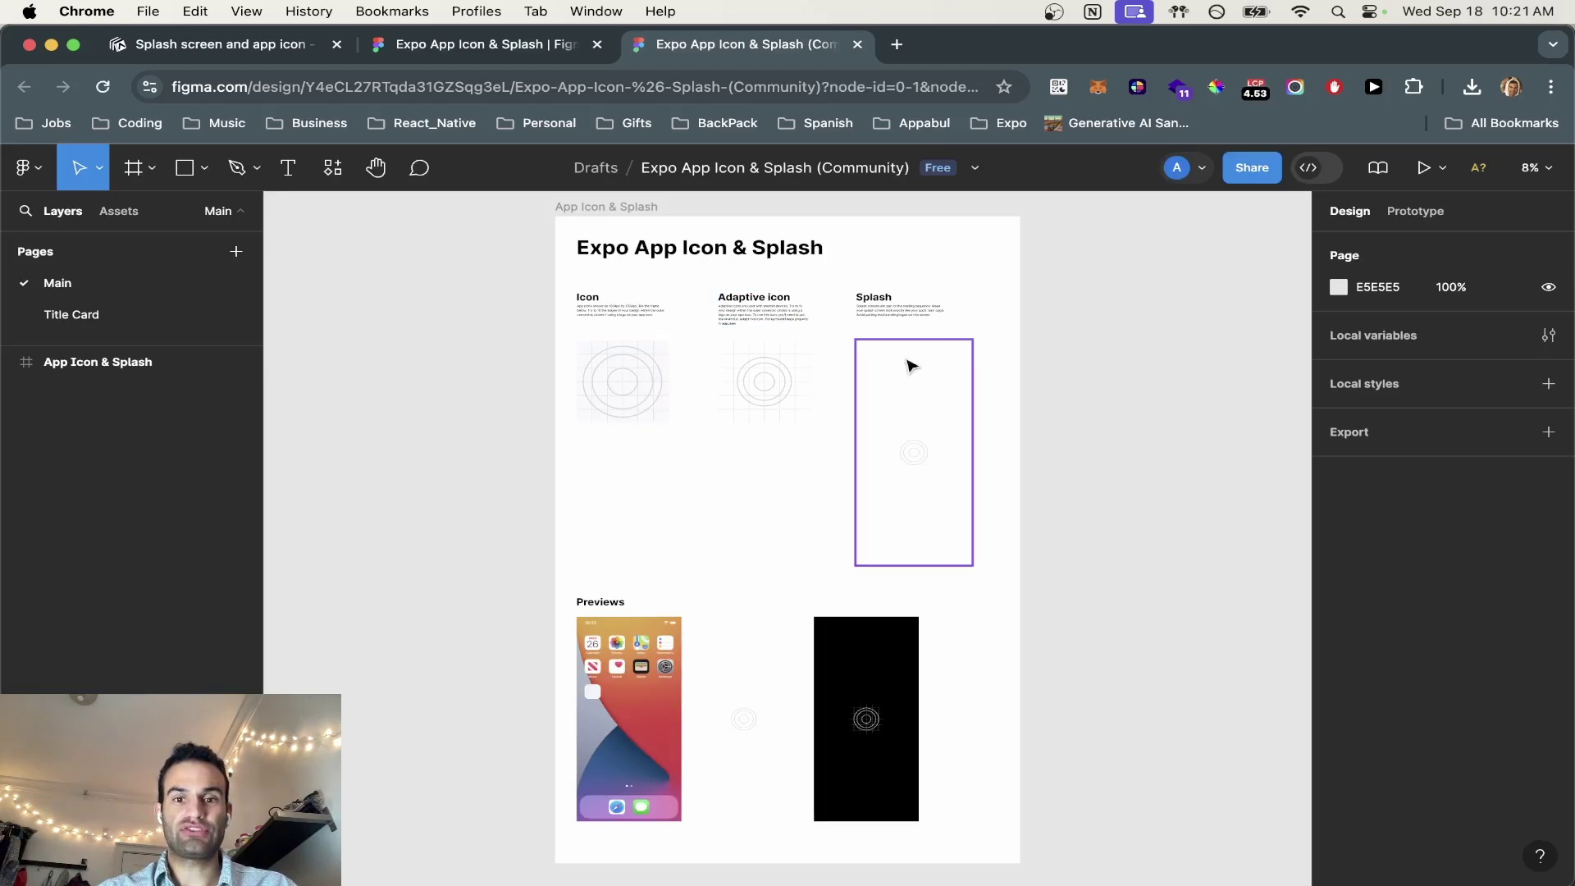
# In a new tab, run a Google Images search for 'brain icon png'
pyautogui.click(906, 46)
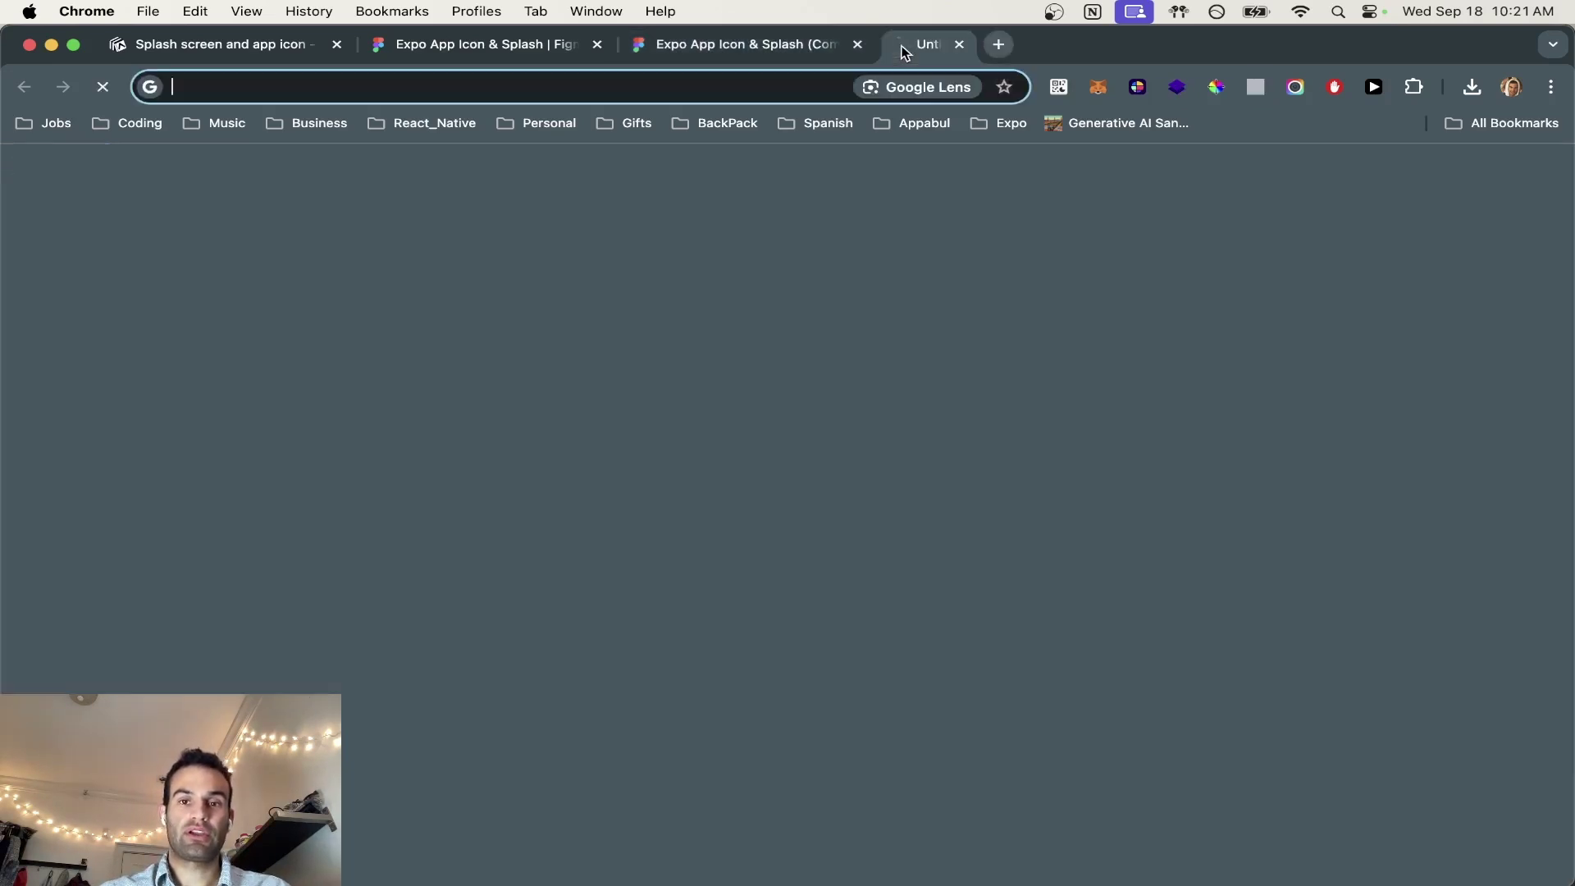
pyautogui.write('icon')
pyautogui.press('BackSpace')
pyautogui.press('BackSpace')
pyautogui.press('BackSpace')
pyautogui.press('BackSpace')
pyautogui.press('BackSpace')
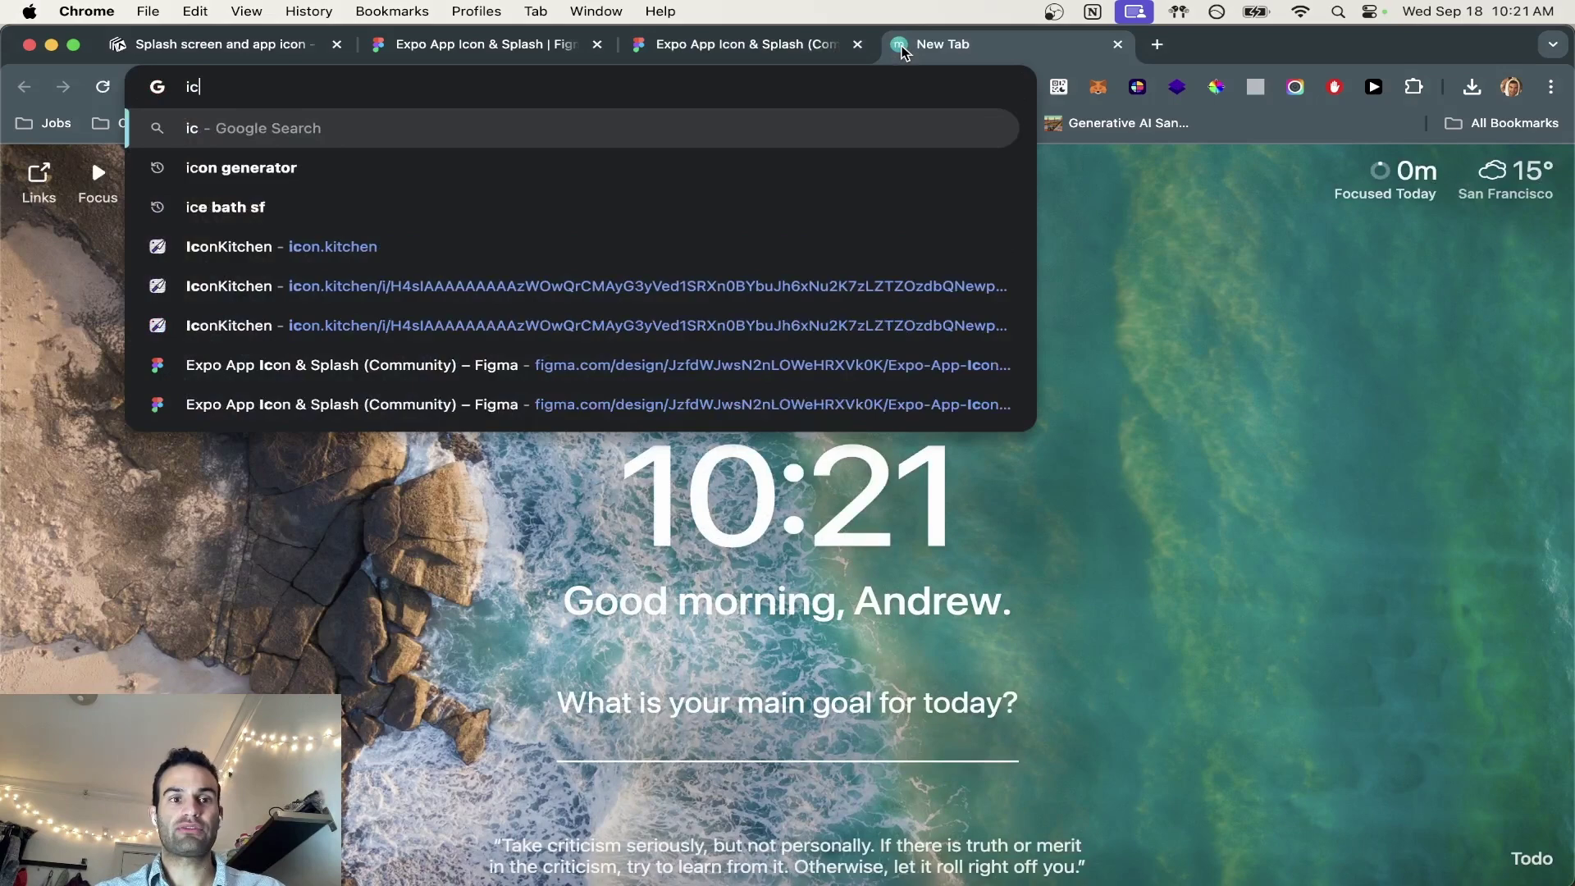
pyautogui.write('brain icon pn')
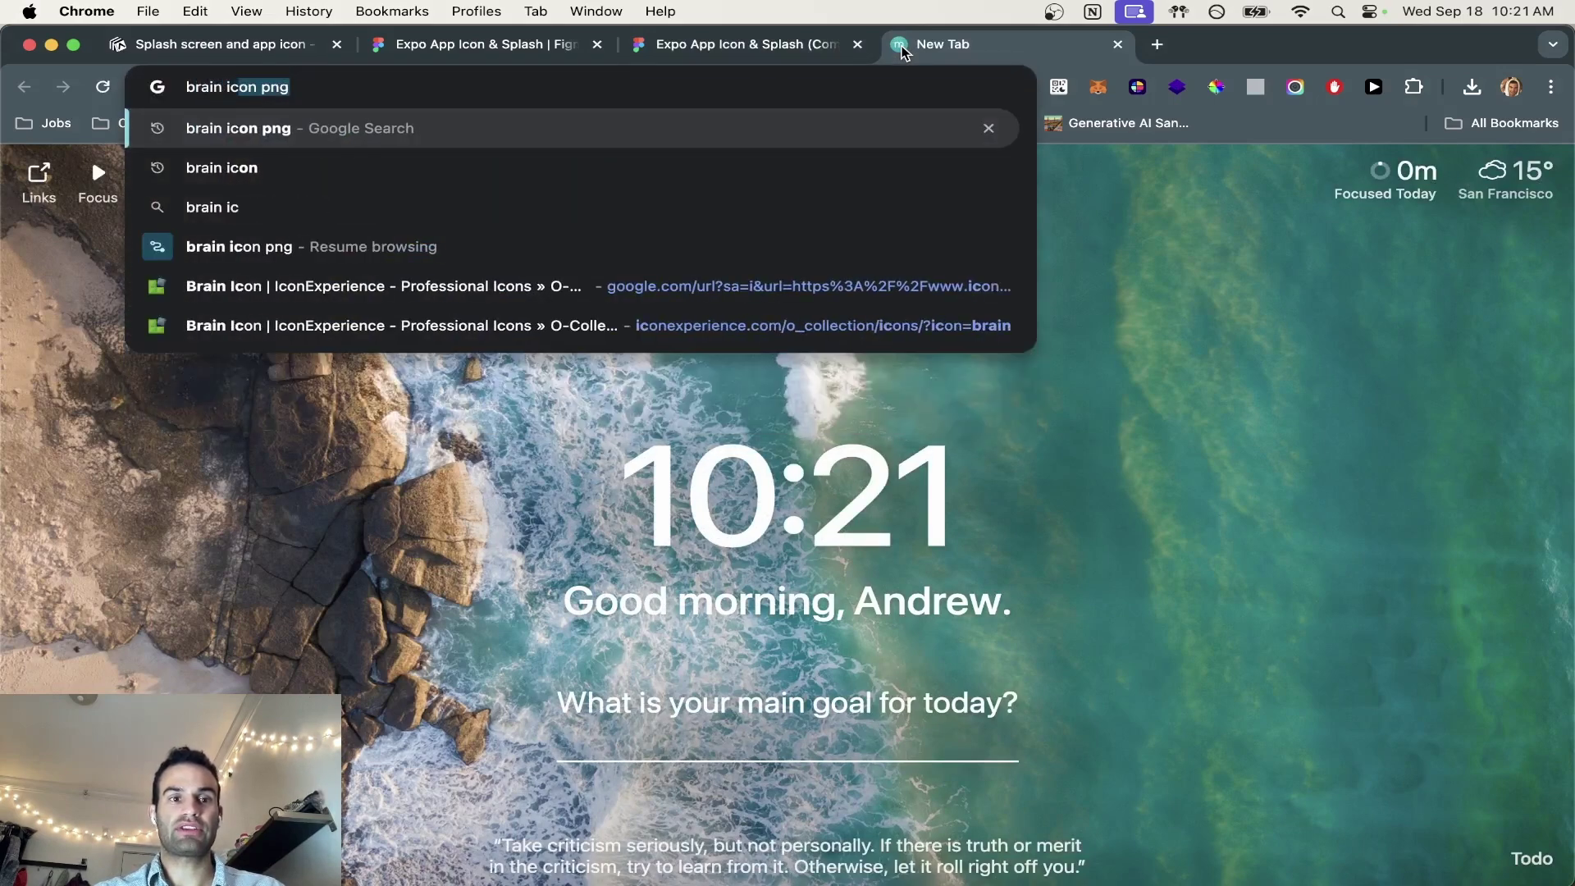
pyautogui.press('Return')
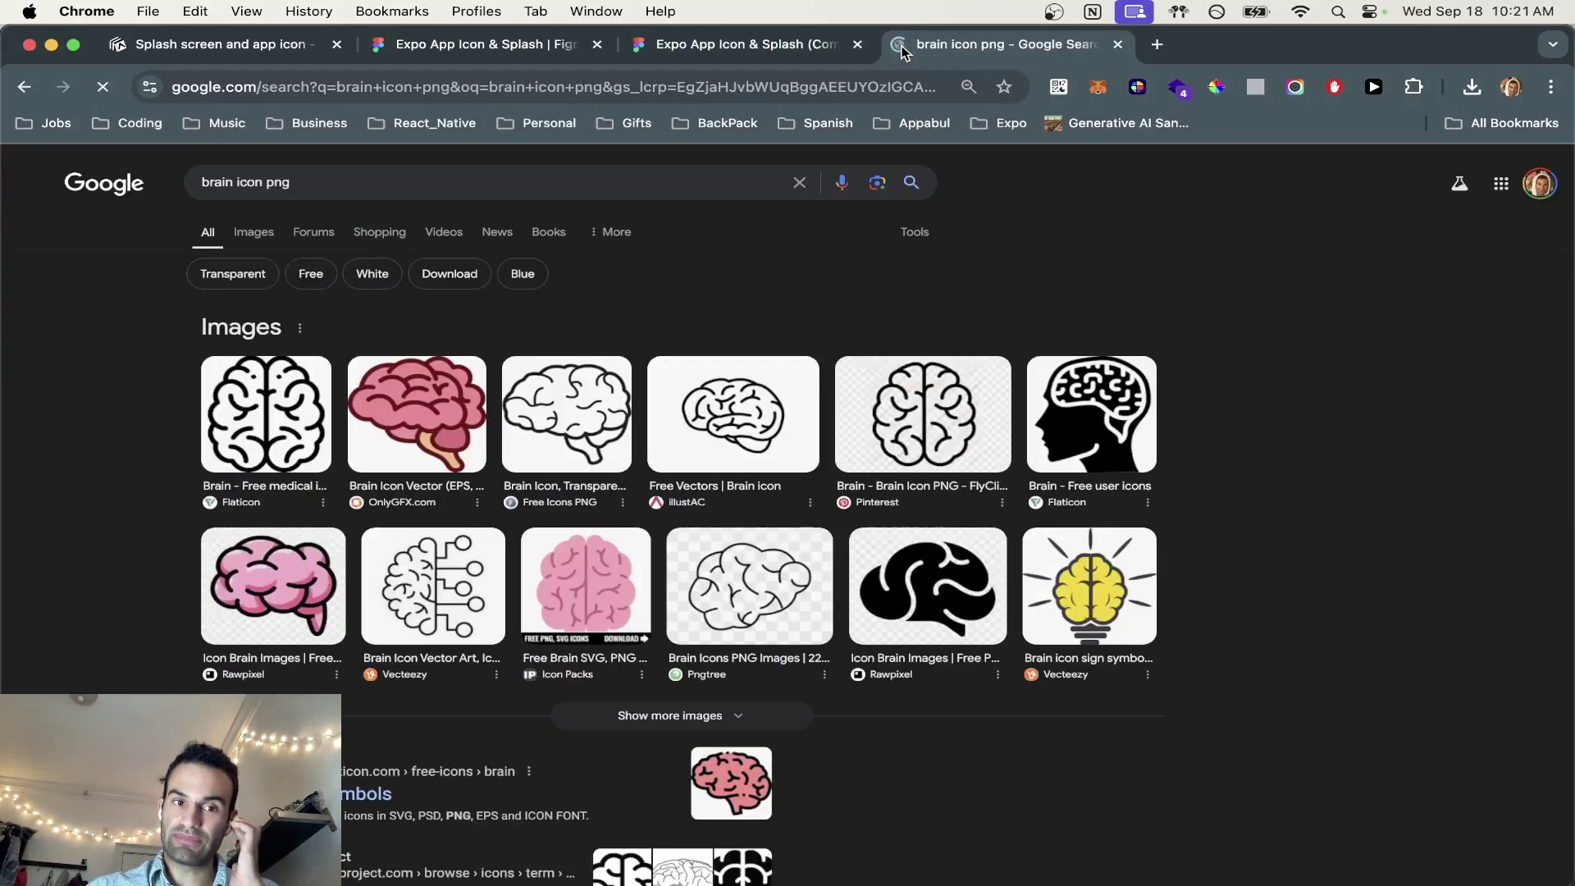
pyautogui.click(263, 239)
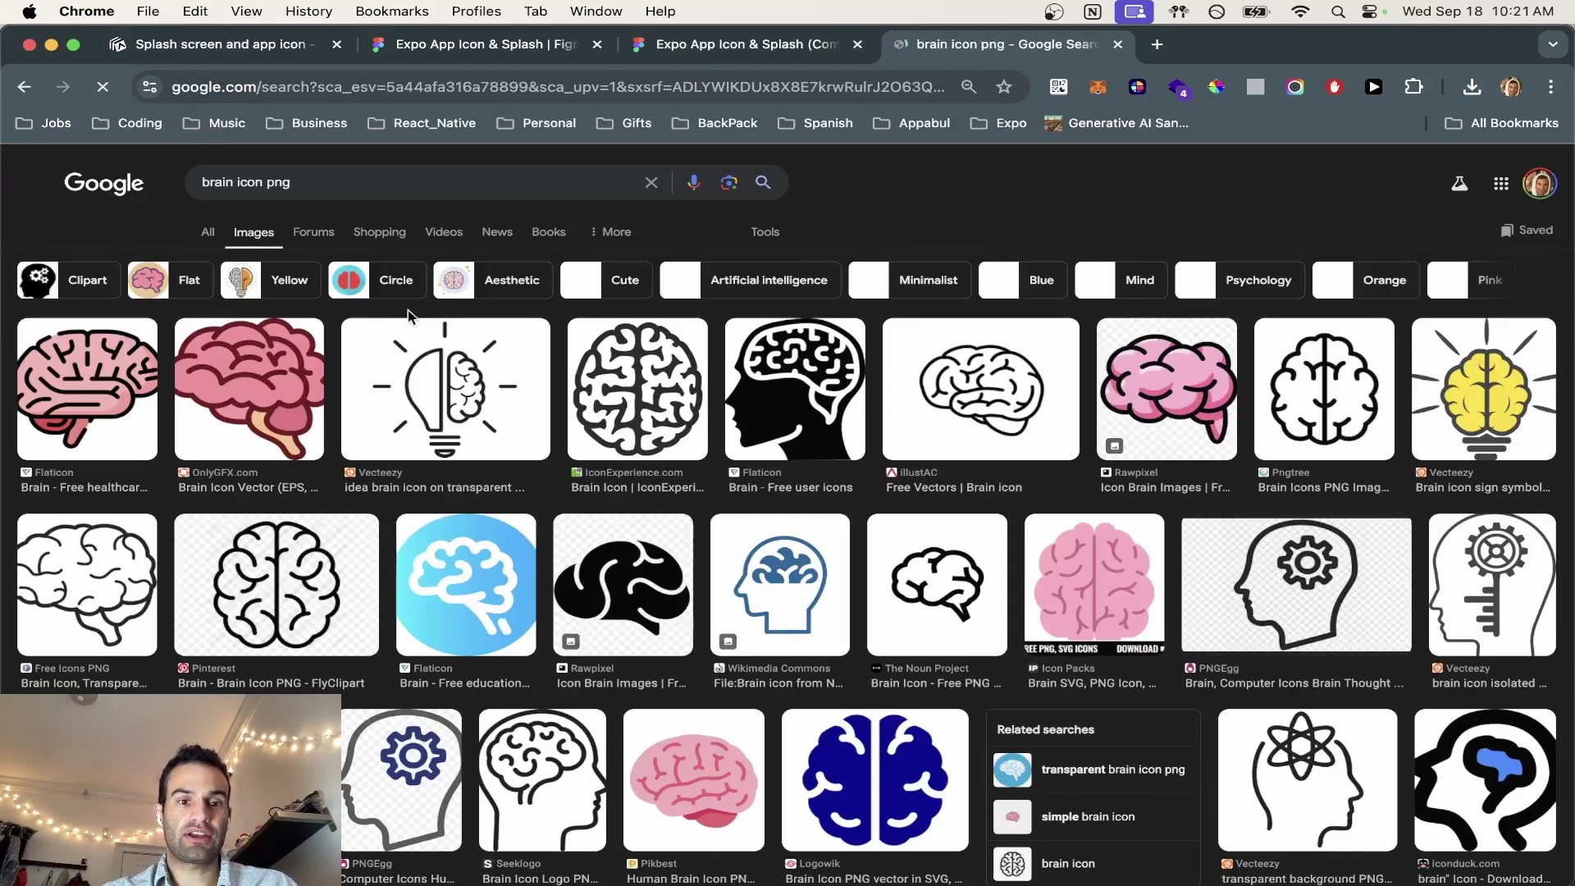
pyautogui.scroll(-10, 519, 496)
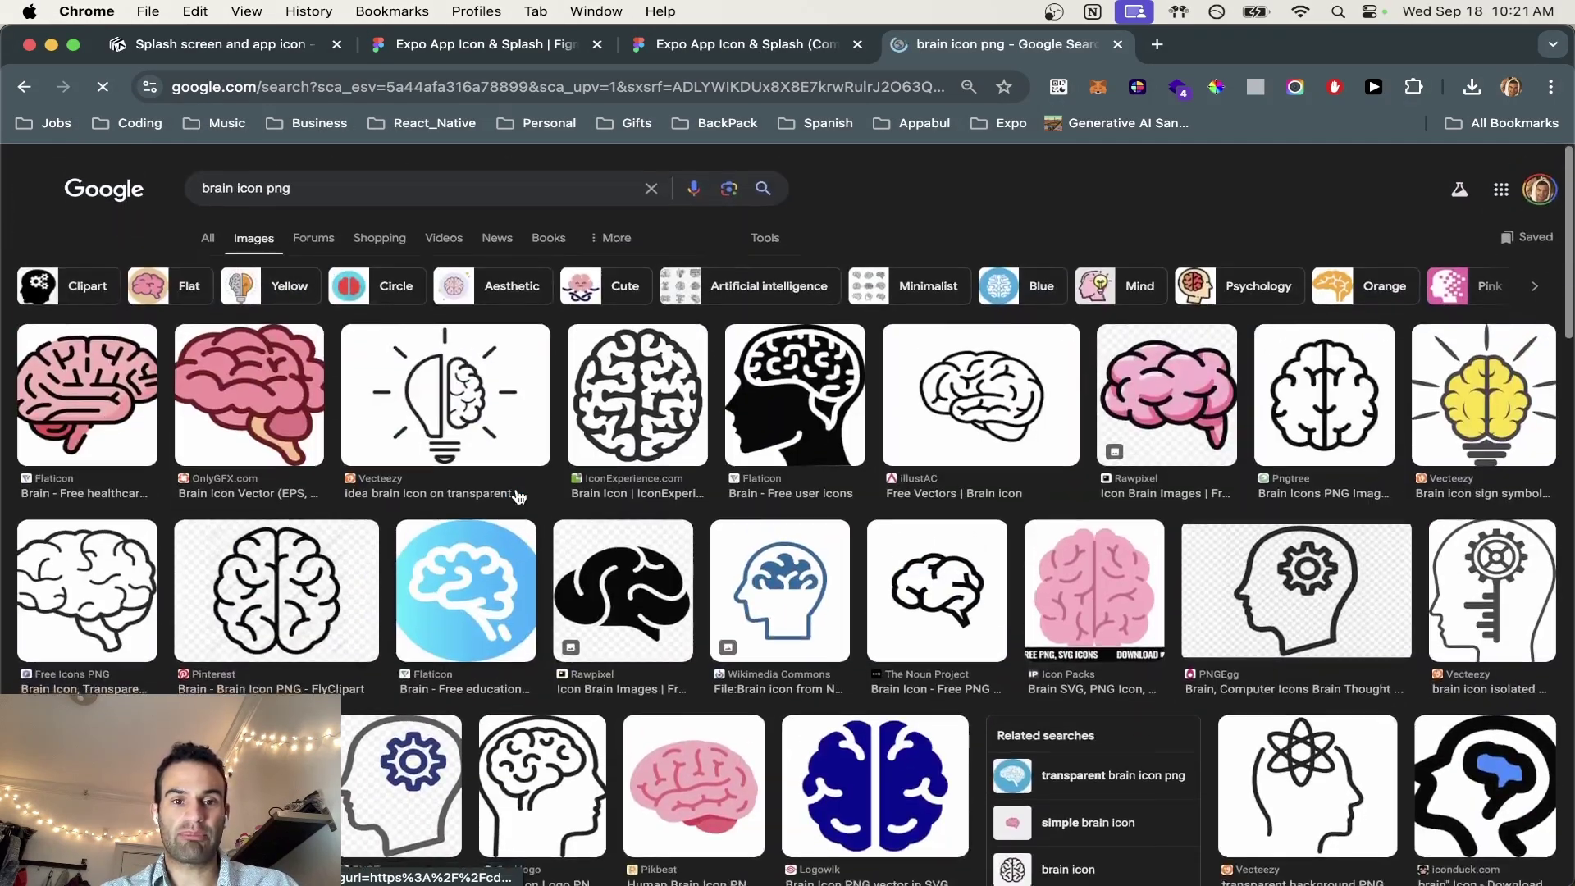
pyautogui.scroll(1, 516, 492)
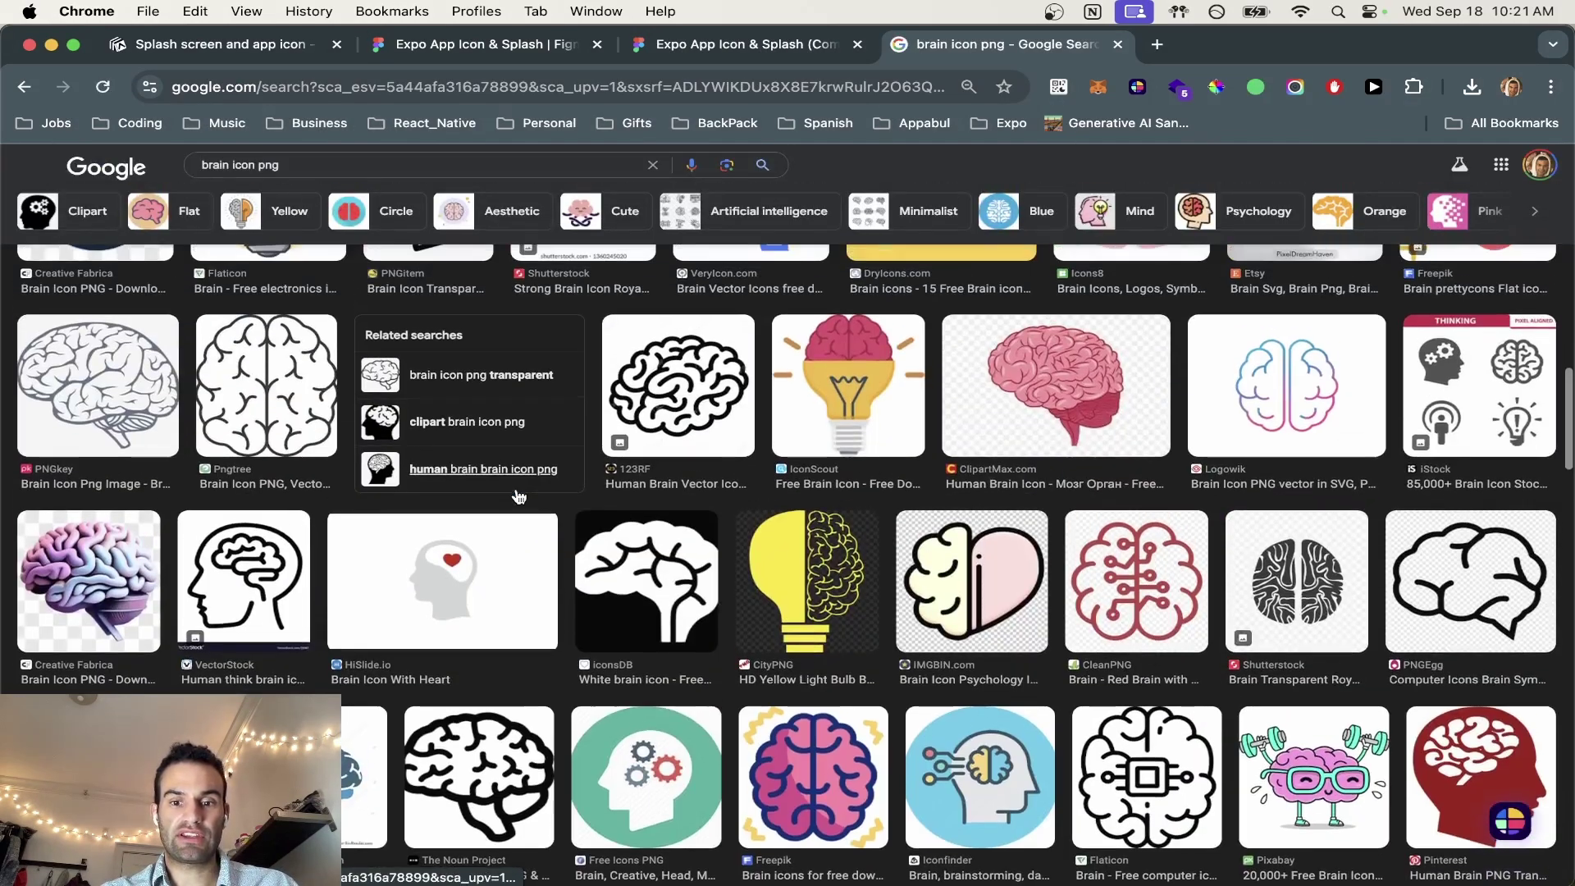
# Save the lightbulb brain image to the Desktop as brainimage.webp
pyautogui.click(992, 598)
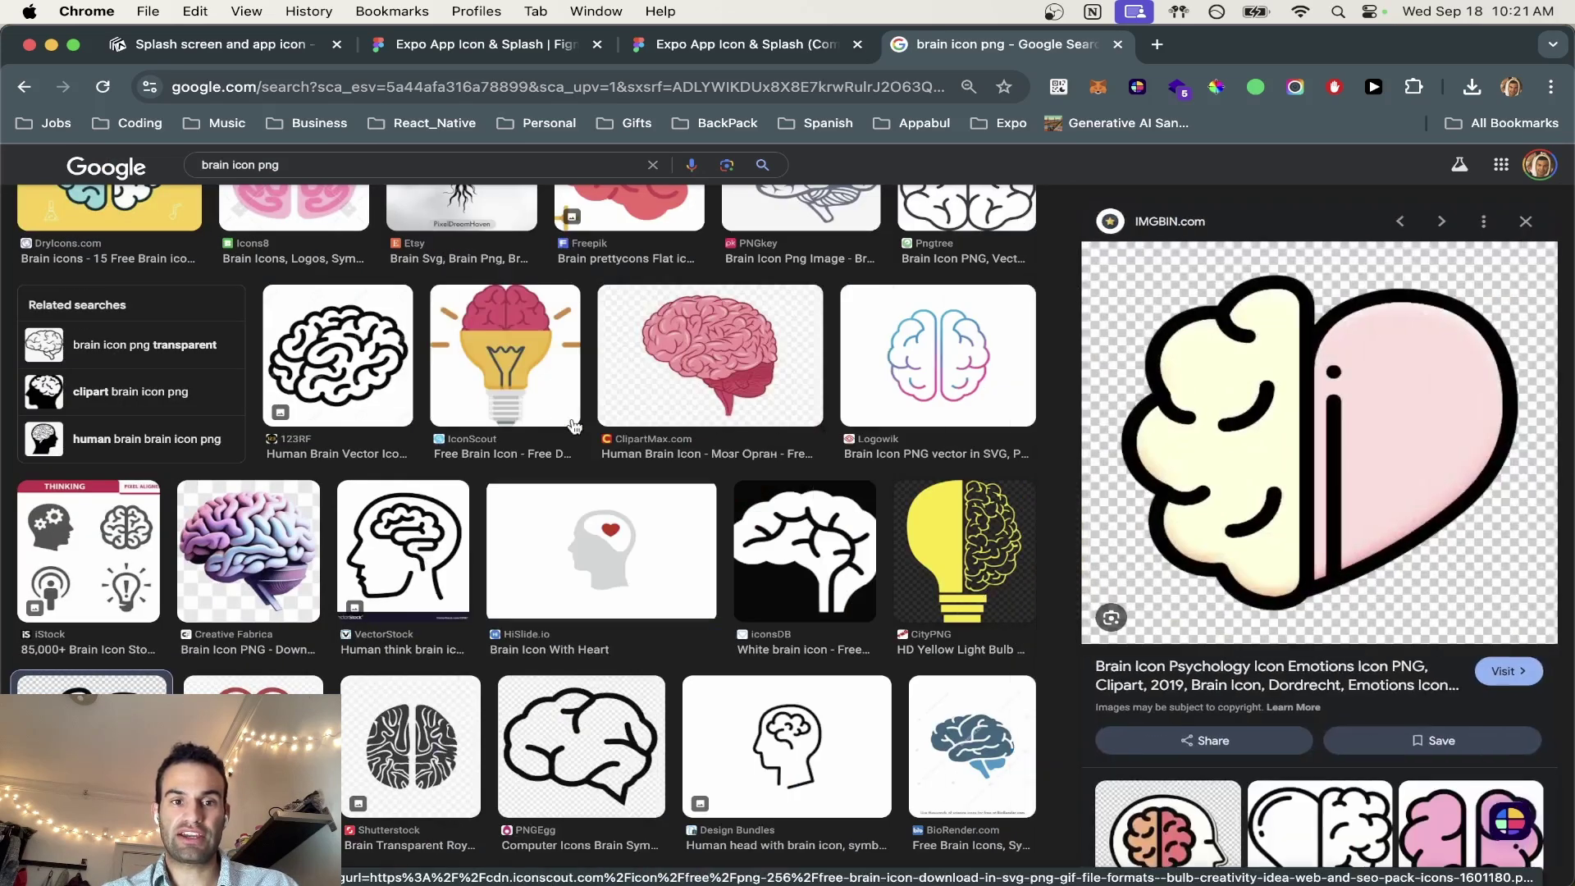
pyautogui.click(522, 408)
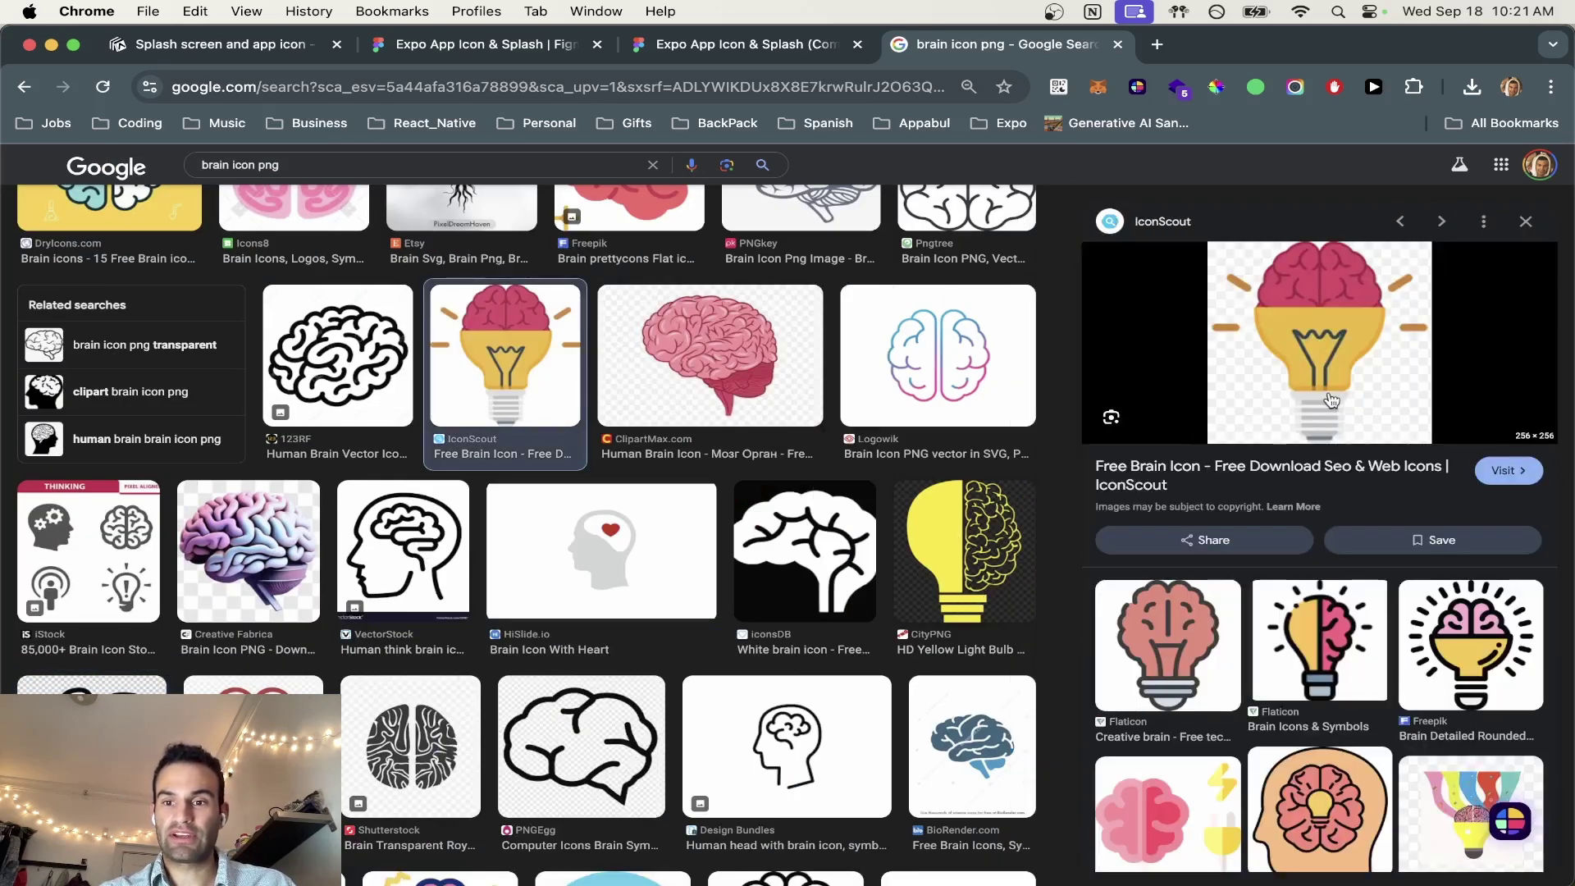
pyautogui.rightClick(1330, 400)
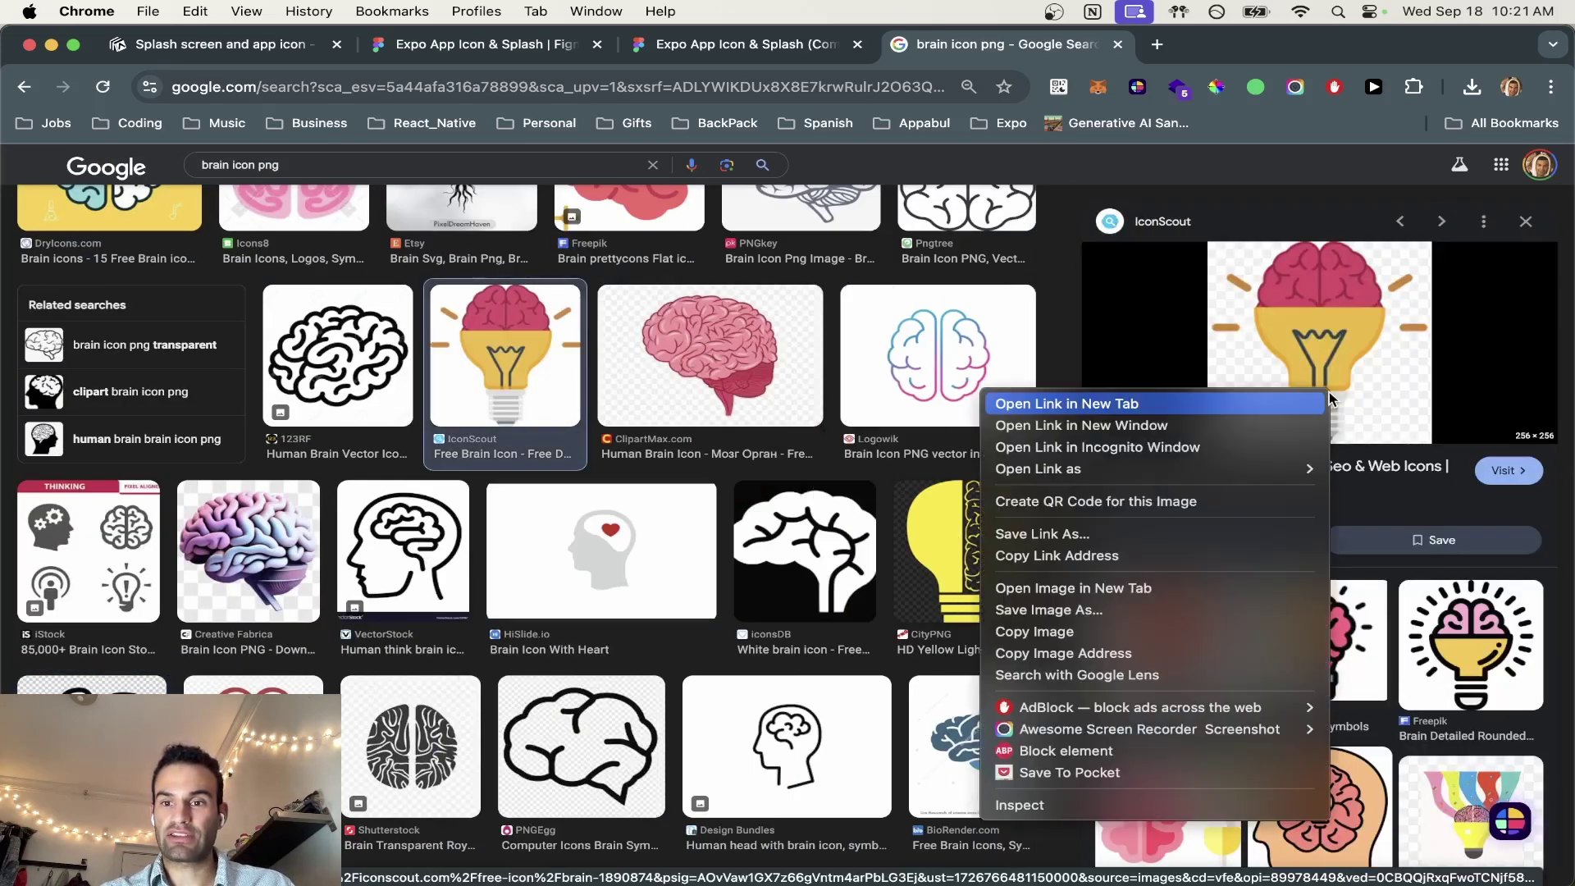
pyautogui.click(1085, 610)
pyautogui.write('png')
pyautogui.press('BackSpace')
pyautogui.press('BackSpace')
pyautogui.press('BackSpace')
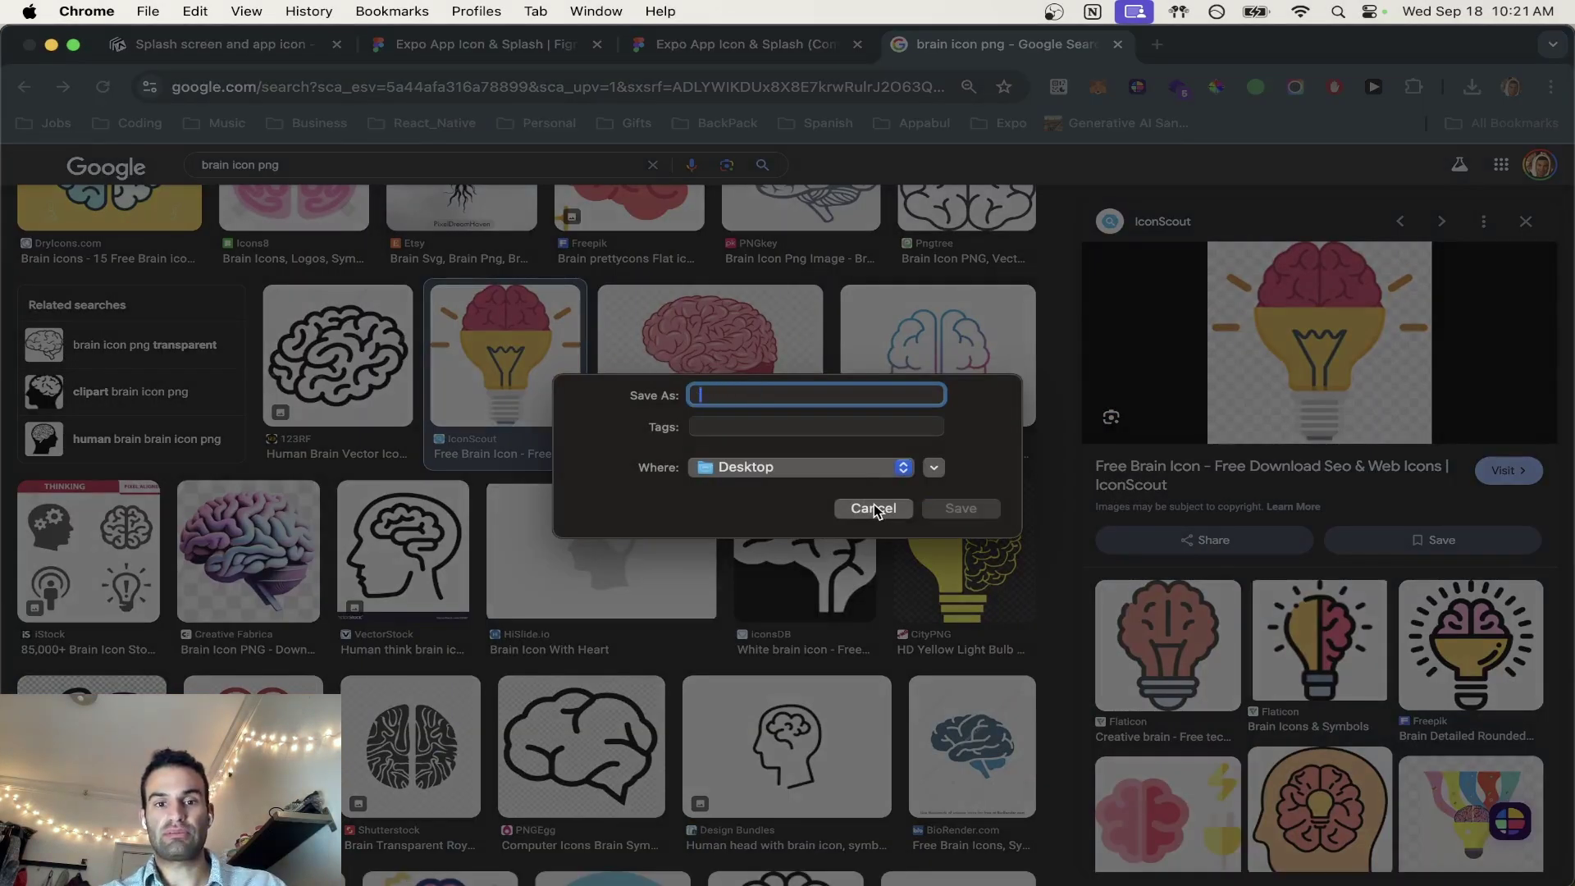
pyautogui.write('brainimage')
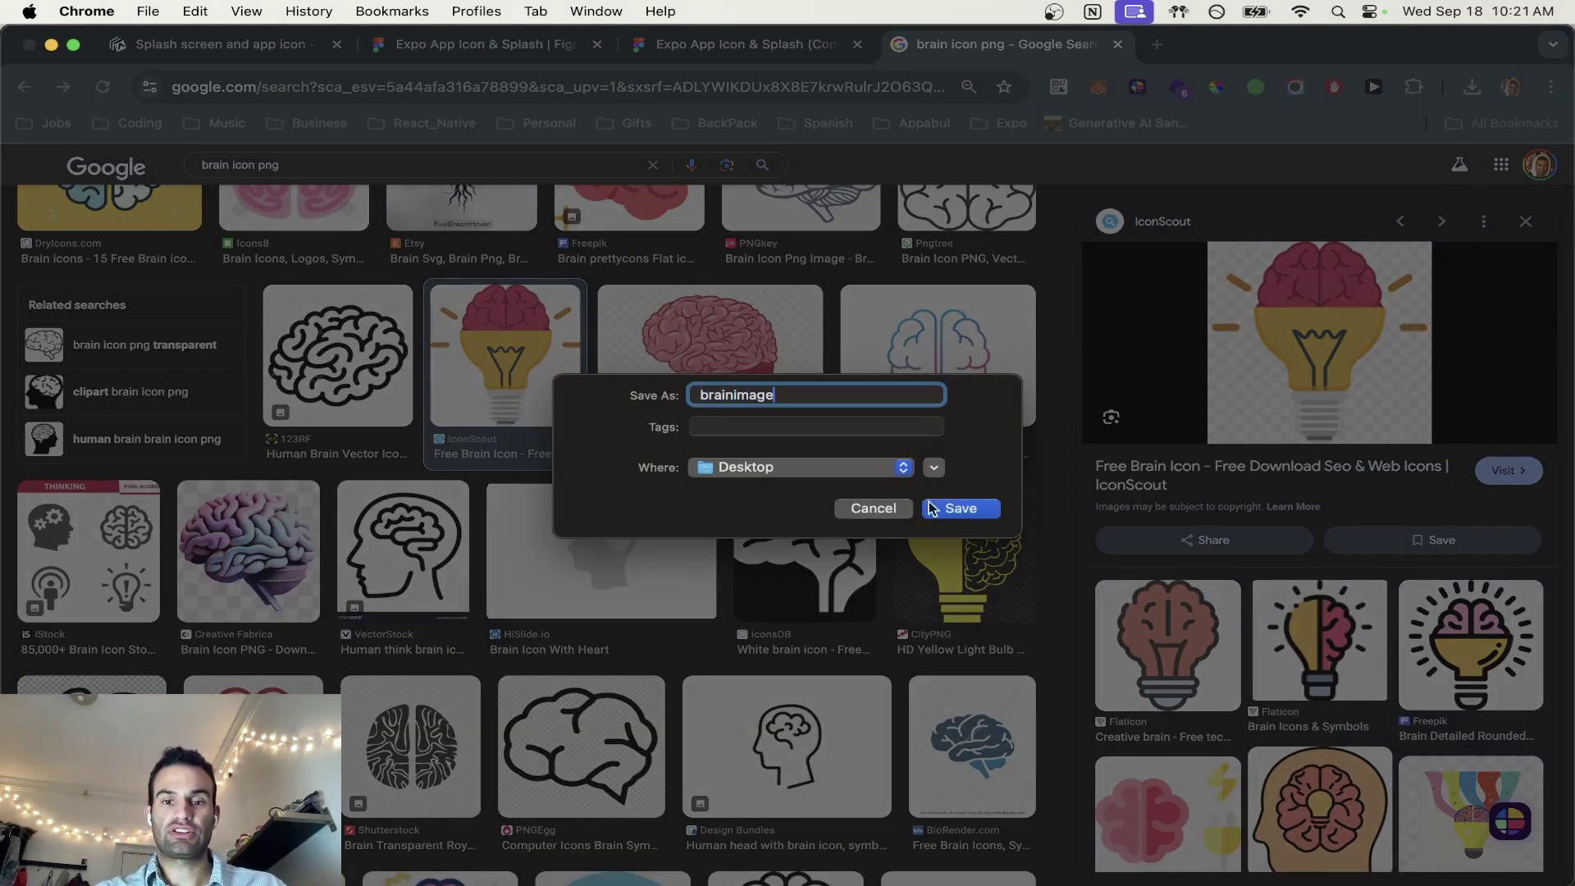
pyautogui.click(960, 508)
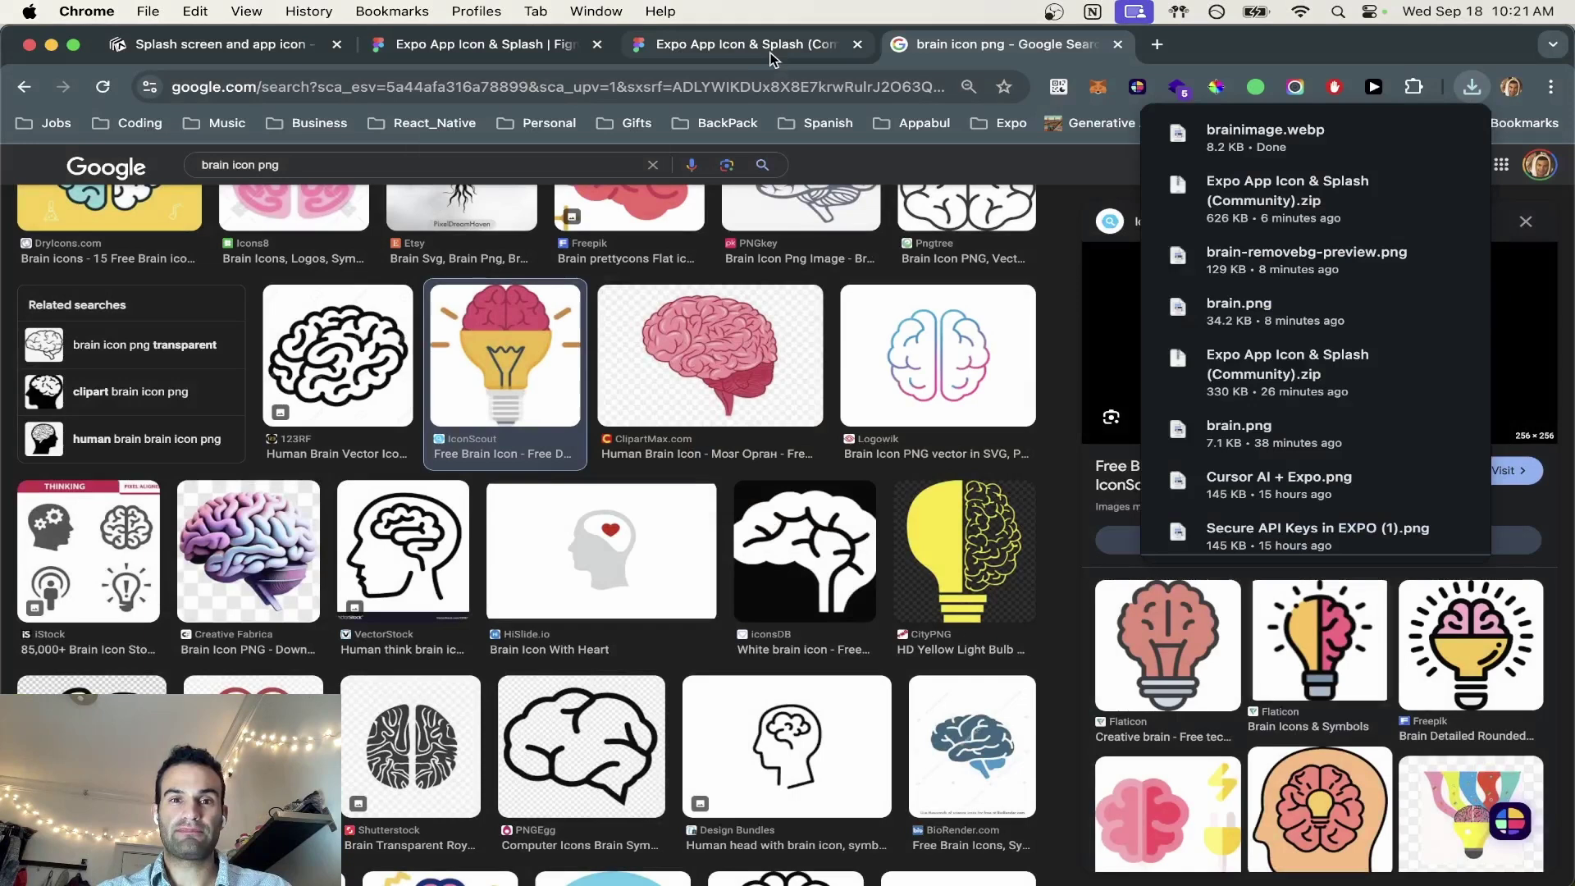
# Drag brainimage.webp from Finder's Desktop folder into the template's icon frame
pyautogui.click(772, 49)
pyautogui.press('super+space')
pyautogui.write('finder')
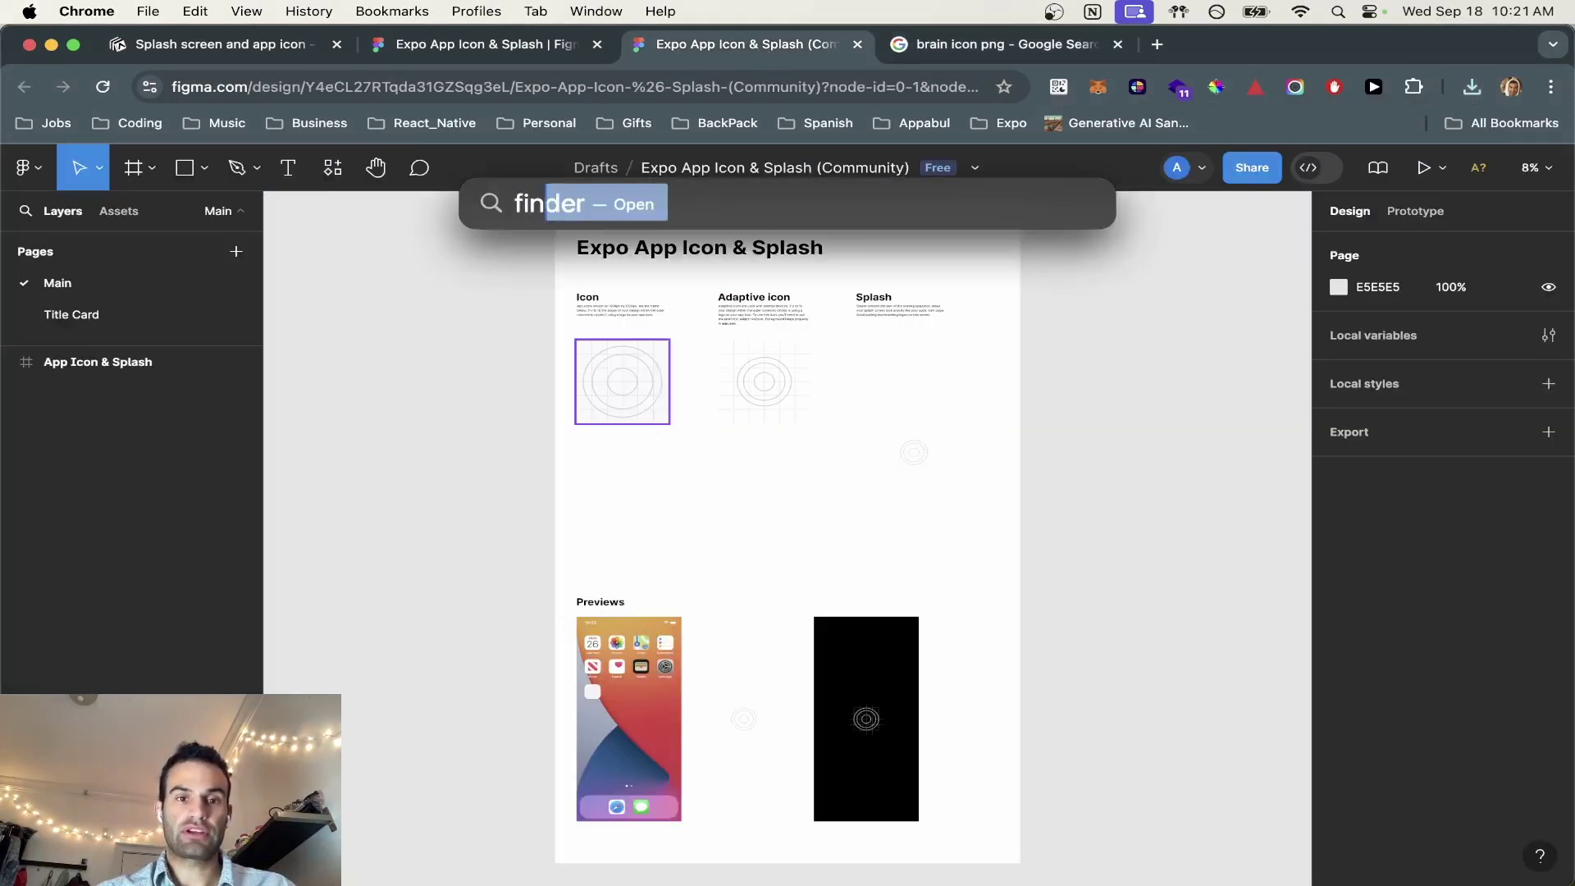
pyautogui.press('Return')
pyautogui.click(578, 316)
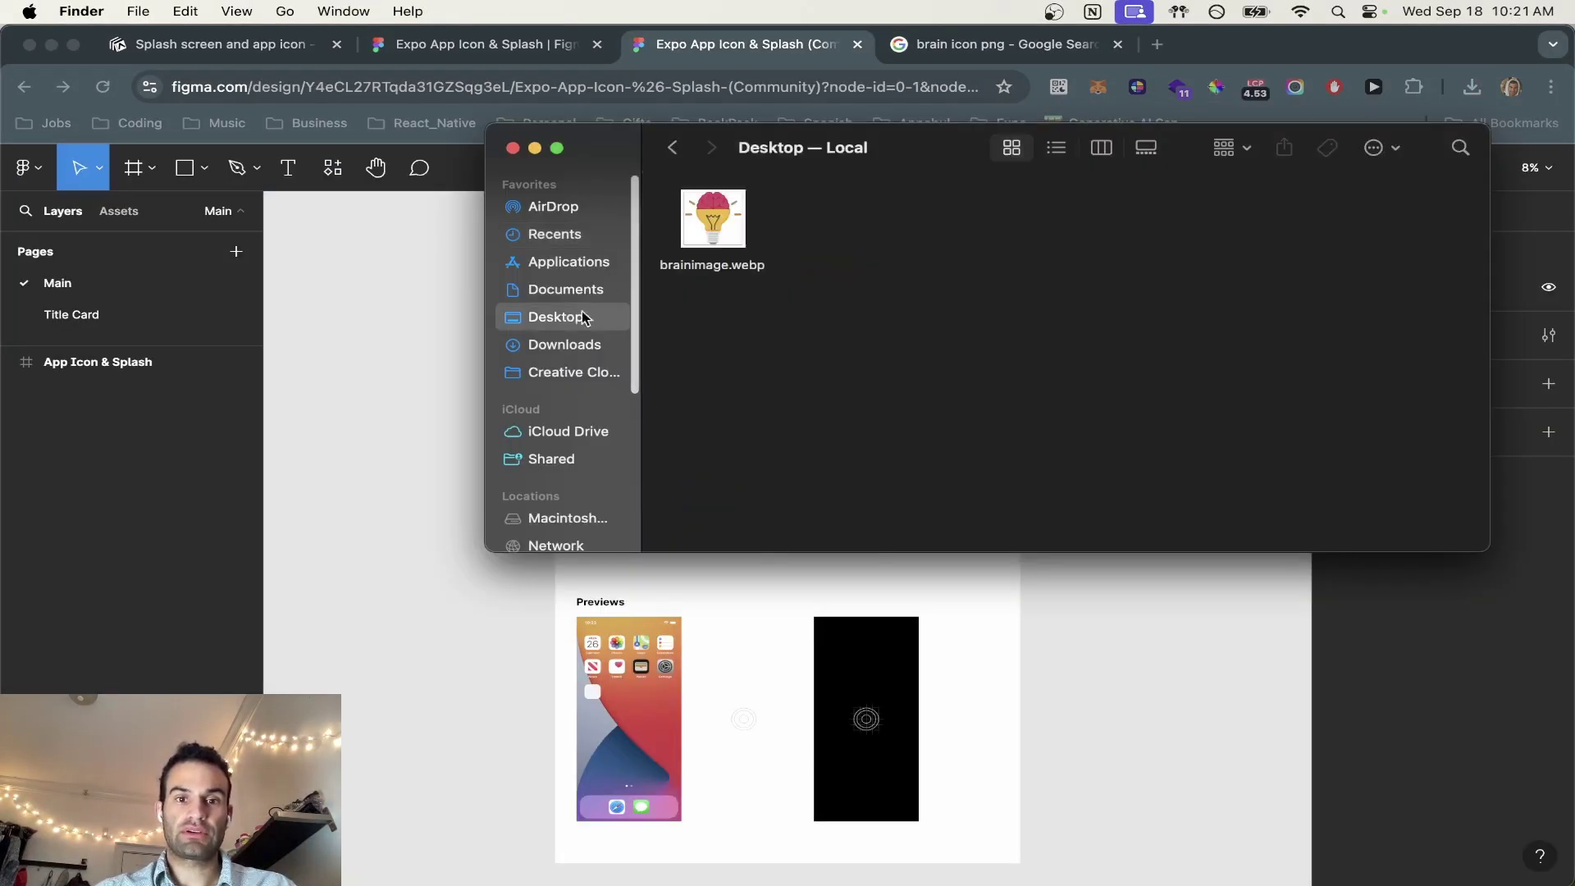
pyautogui.moveTo(785, 140); pyautogui.dragTo(1007, 186)
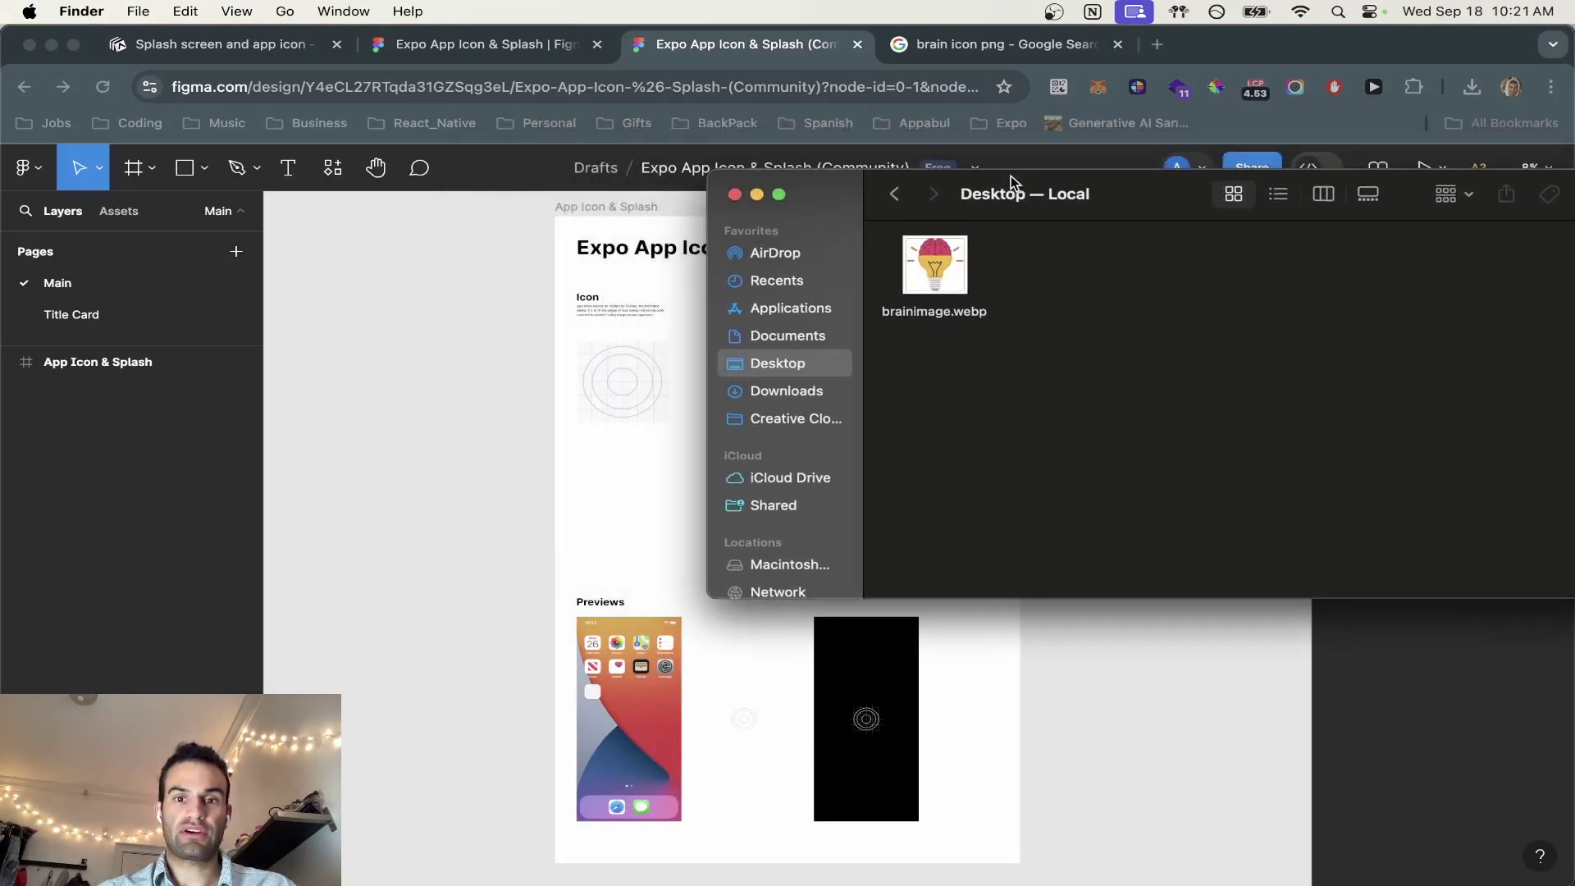
pyautogui.moveTo(935, 263); pyautogui.dragTo(649, 374)
# Enlarge and centre the brain image in the icon frame at 786×815
pyautogui.scroll(5, 652, 385)
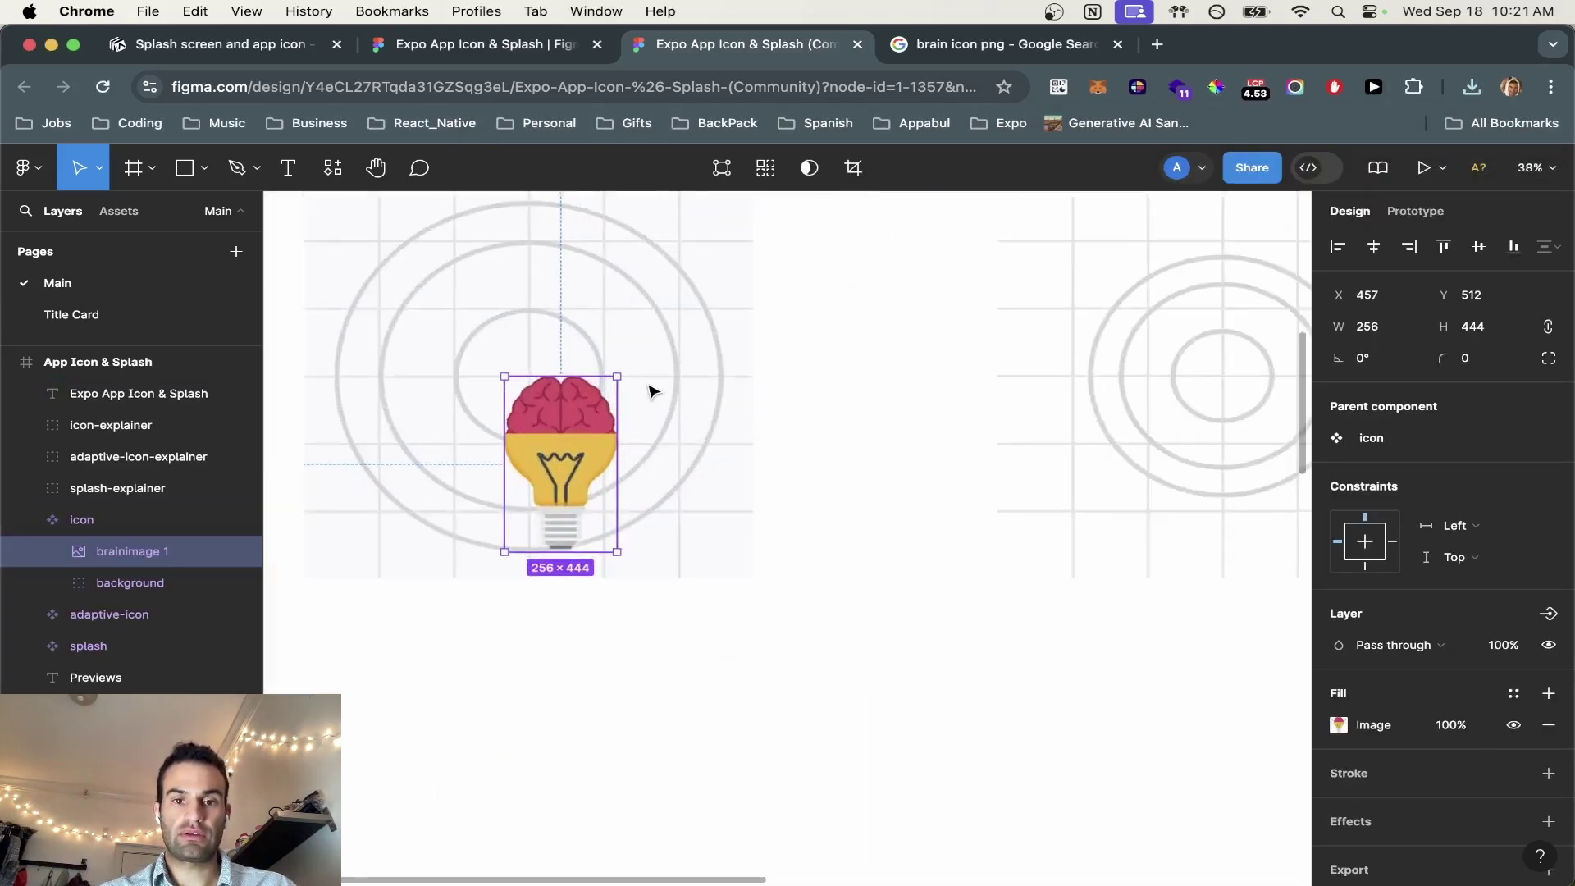
pyautogui.scroll(3, 650, 394)
pyautogui.hscroll(-3, 650, 394)
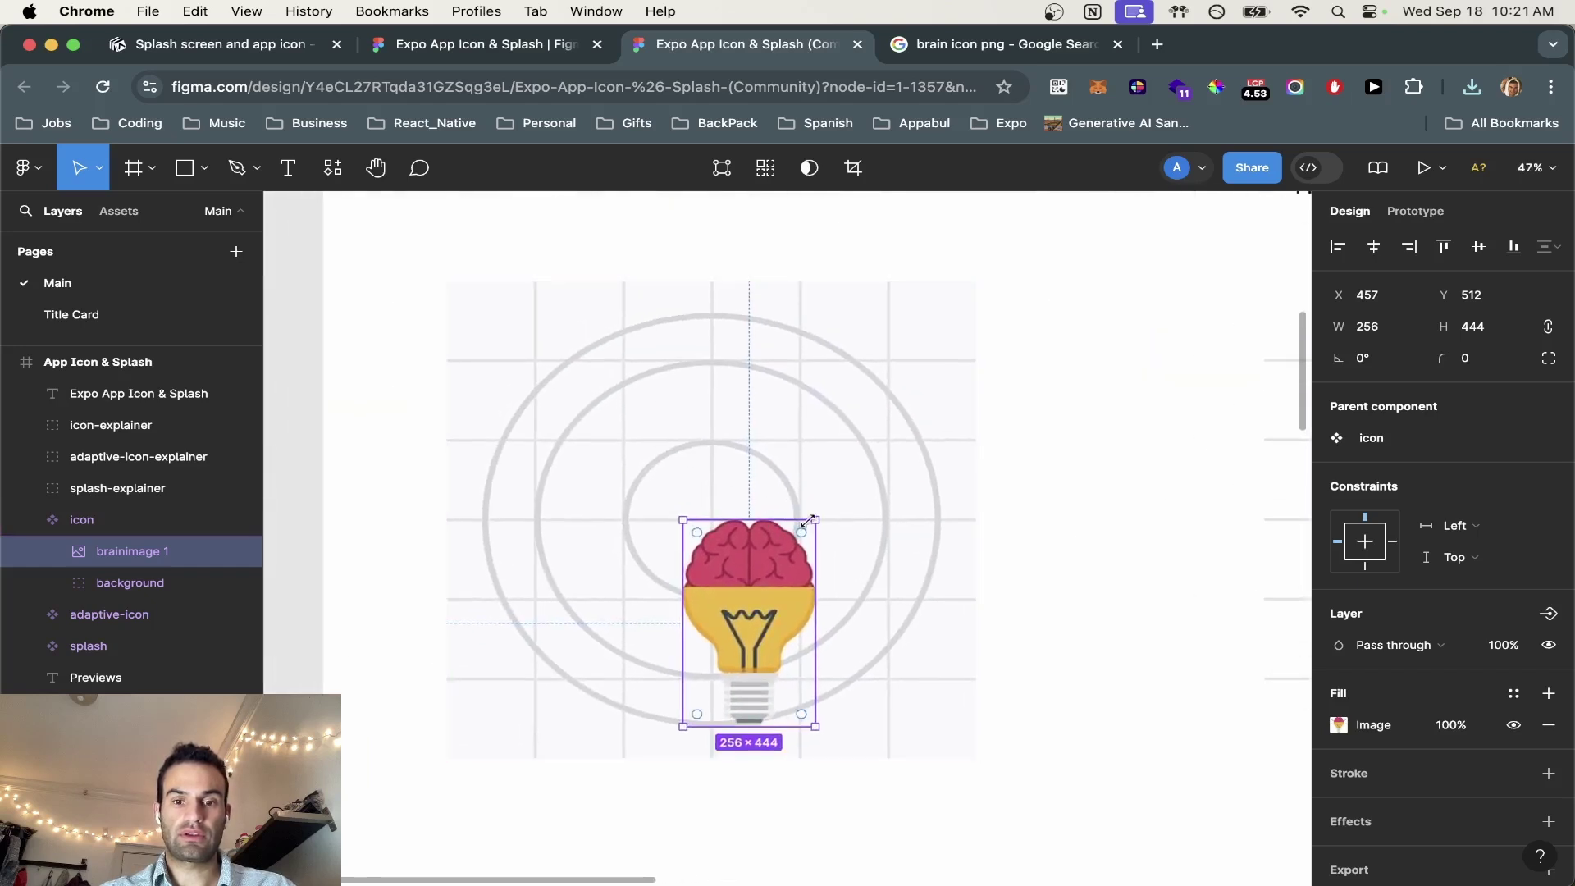
pyautogui.moveTo(818, 520); pyautogui.dragTo(1036, 374)
pyautogui.moveTo(868, 466); pyautogui.dragTo(706, 460)
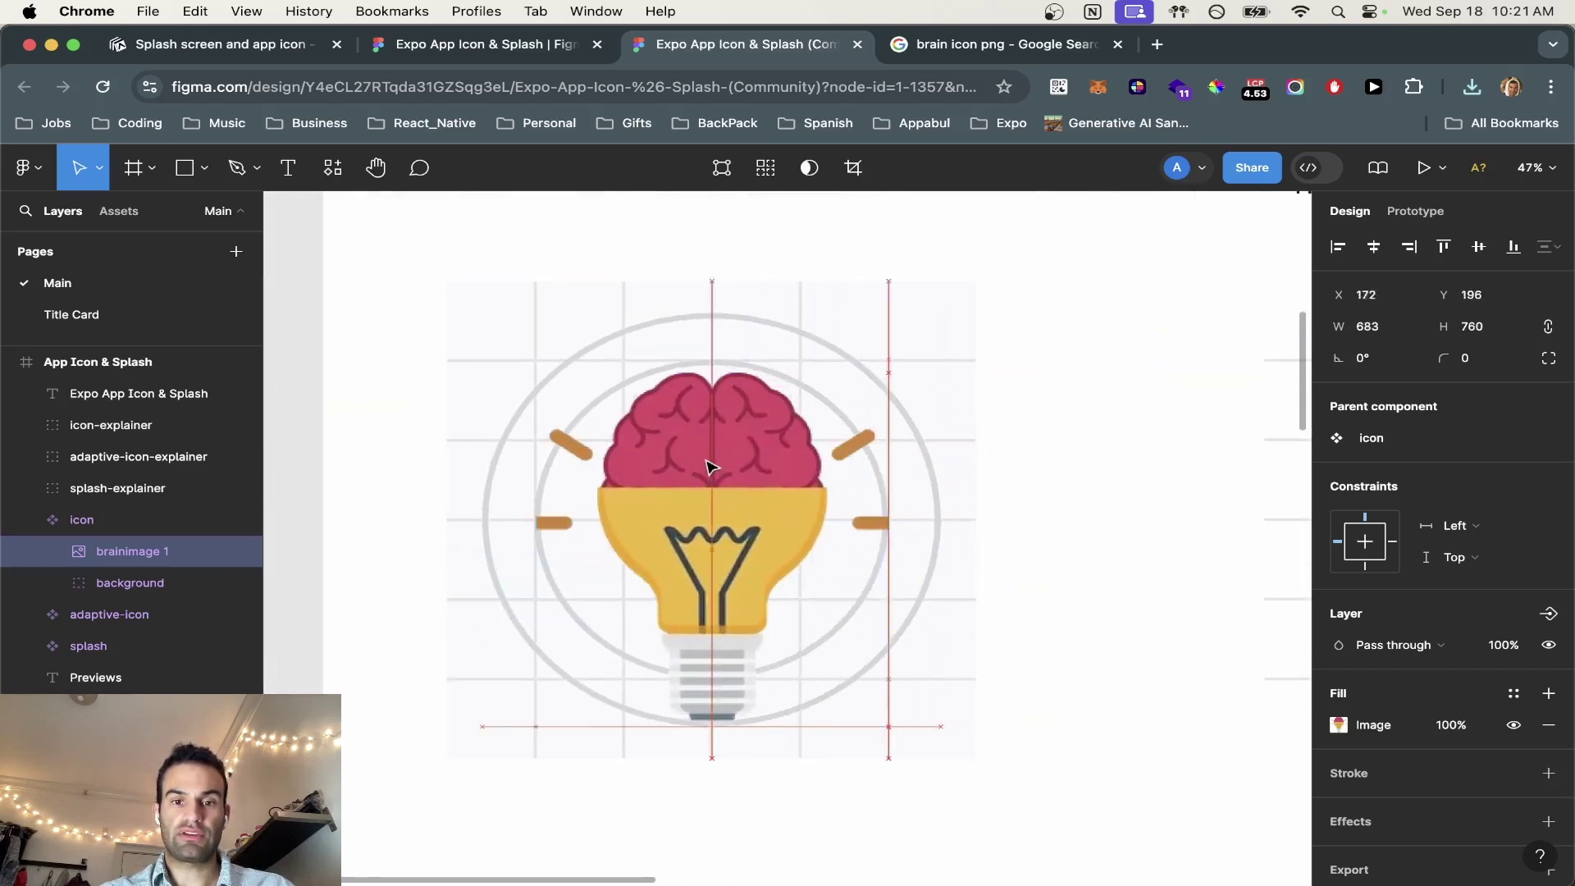
pyautogui.moveTo(869, 375); pyautogui.dragTo(955, 313)
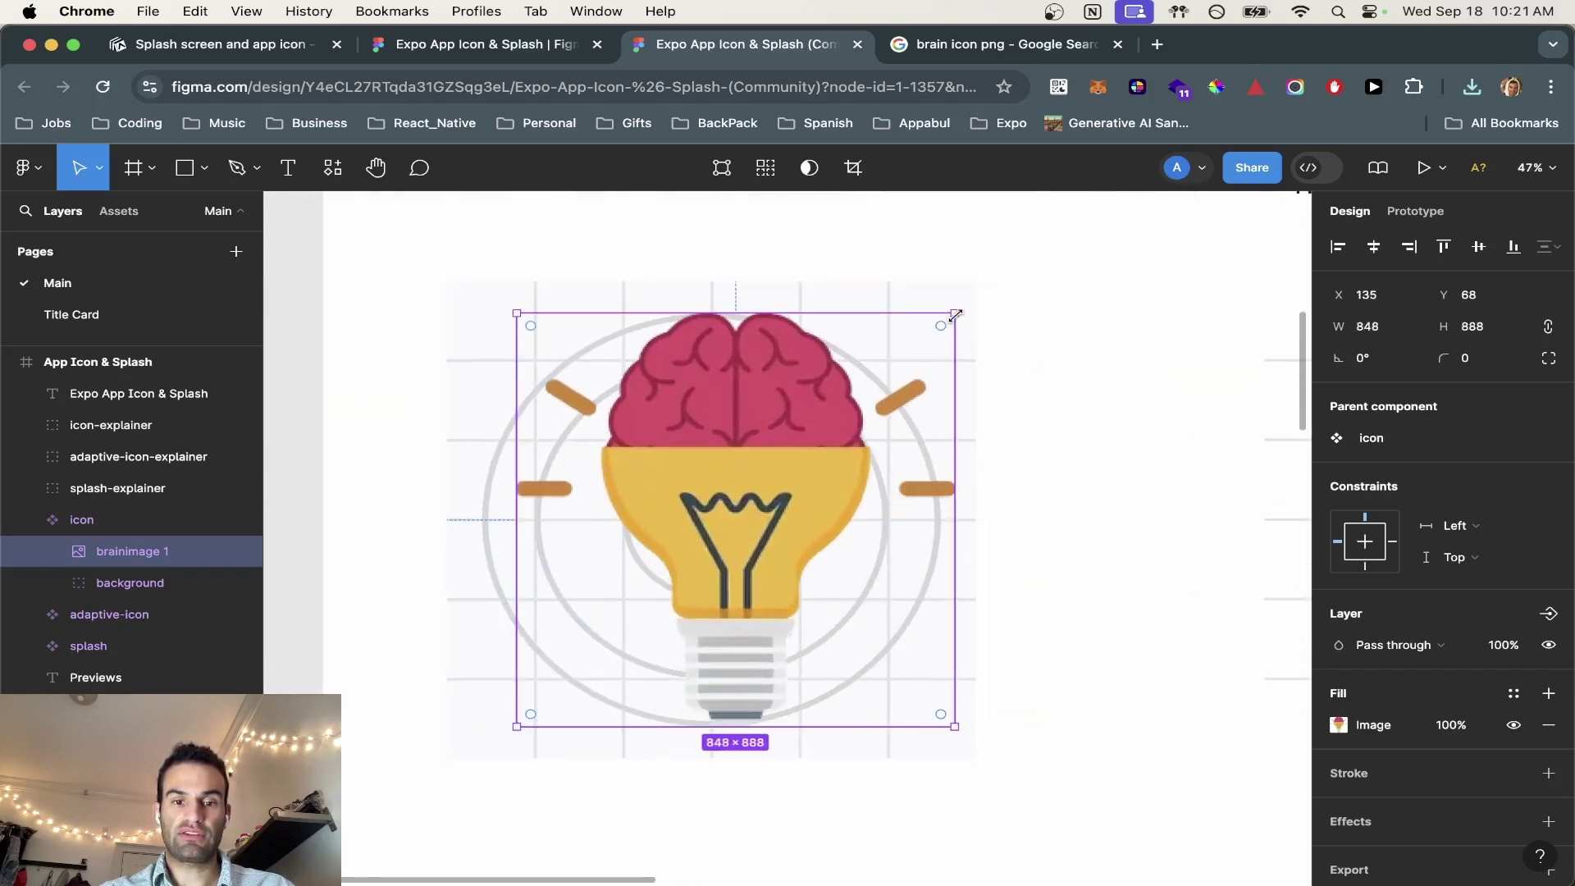
pyautogui.moveTo(884, 380); pyautogui.dragTo(849, 395)
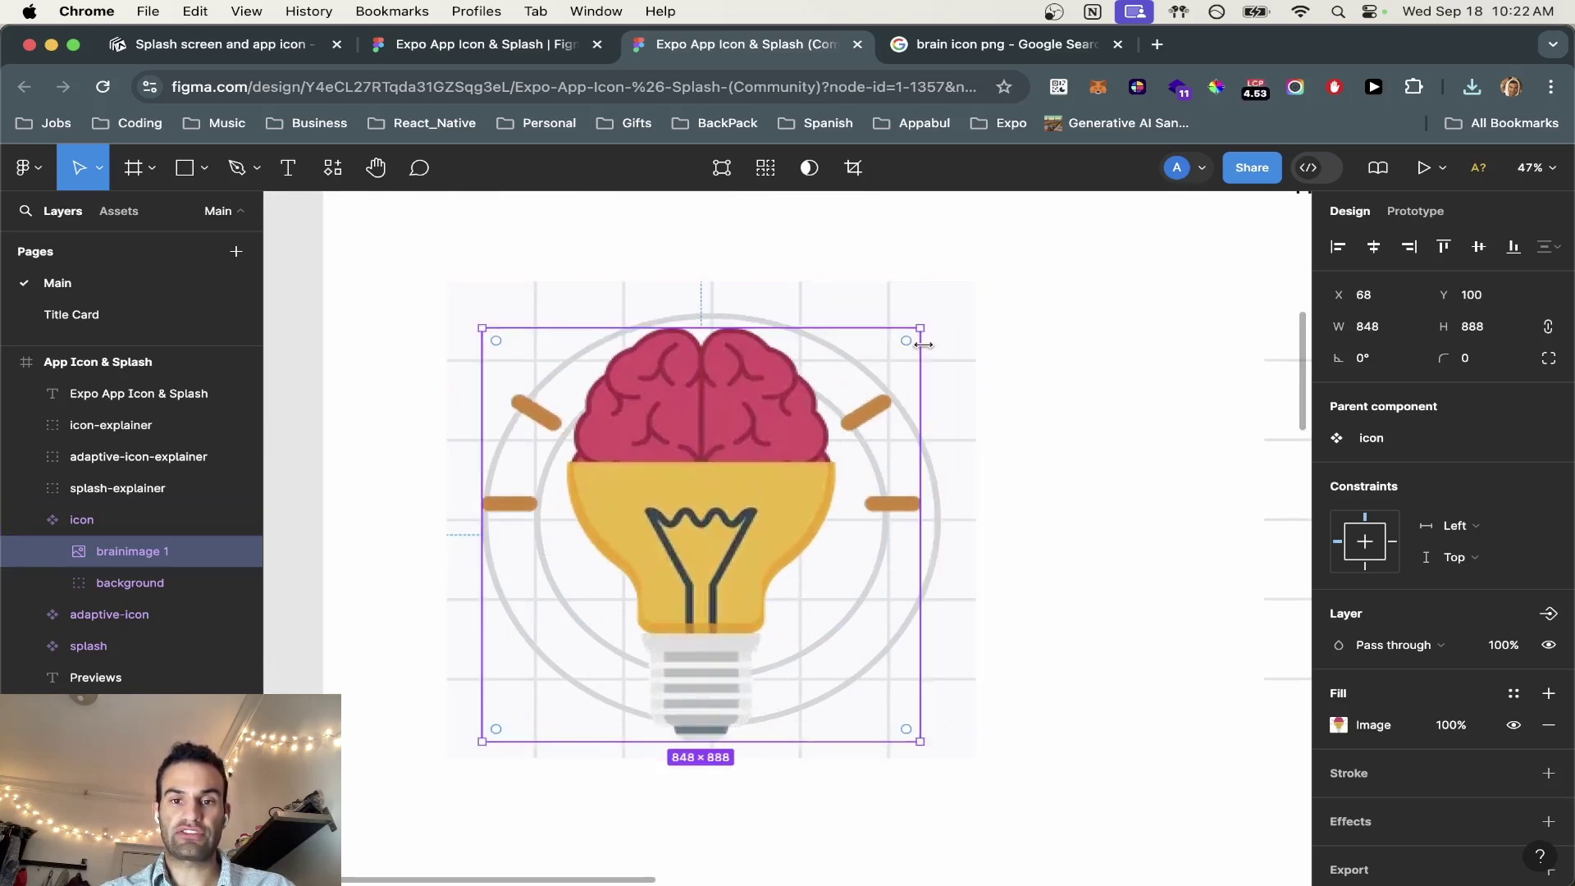
pyautogui.moveTo(921, 330); pyautogui.dragTo(893, 359)
pyautogui.moveTo(714, 467)
pyautogui.mouseDown()
pyautogui.moveTo(701, 480)
pyautogui.moveTo(714, 466)
pyautogui.mouseUp()
pyautogui.moveTo(909, 343); pyautogui.dragTo(909, 330)
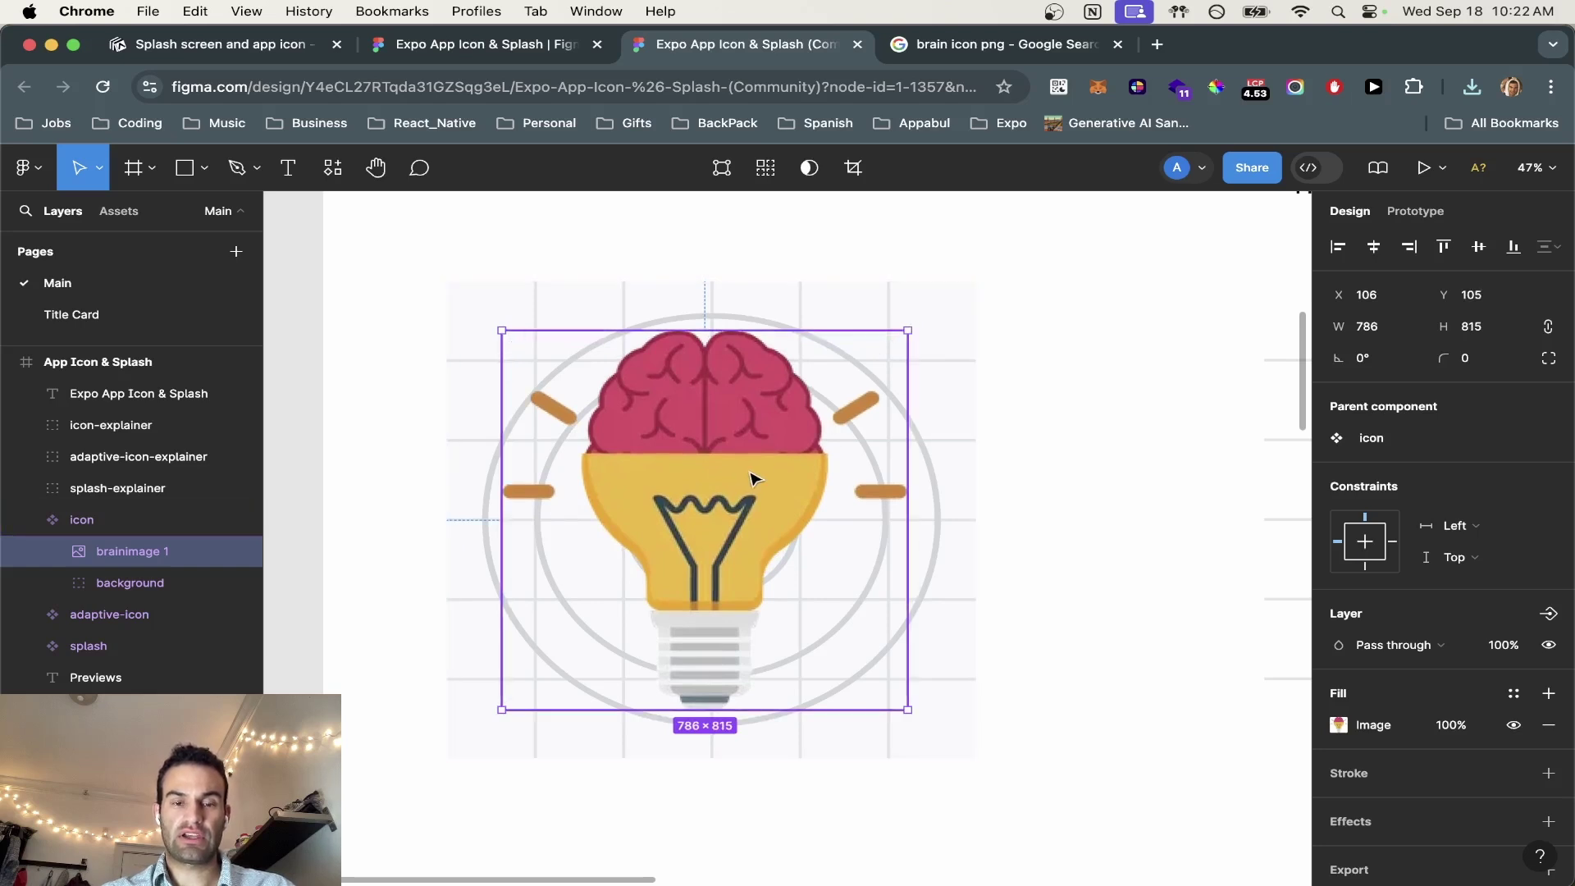
# Delete the icon's grid background layer
pyautogui.click(161, 585)
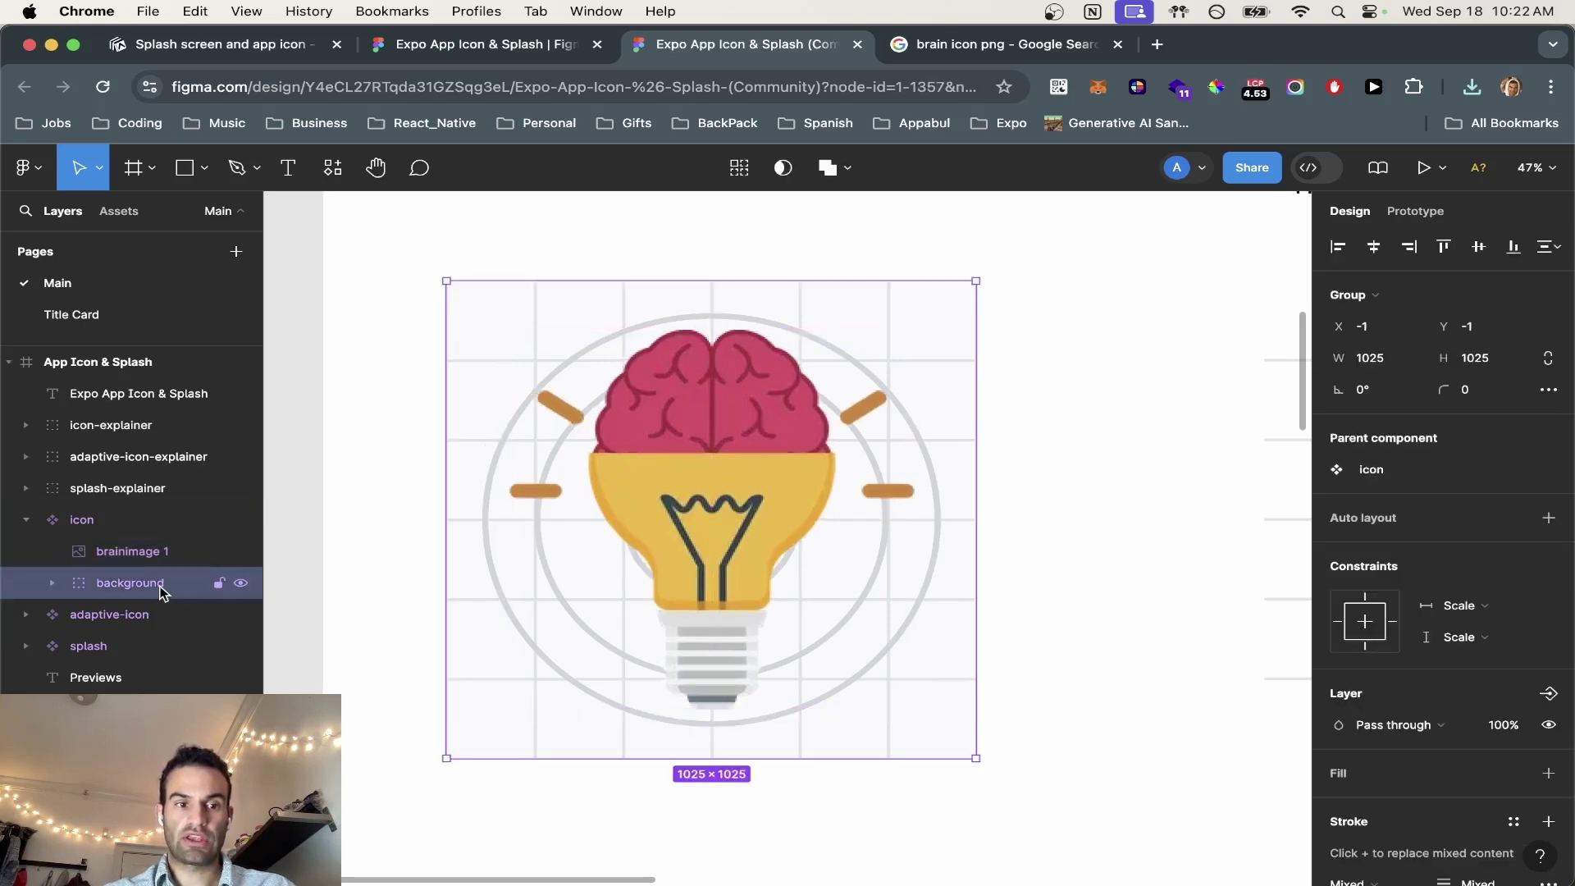
pyautogui.press('Delete')
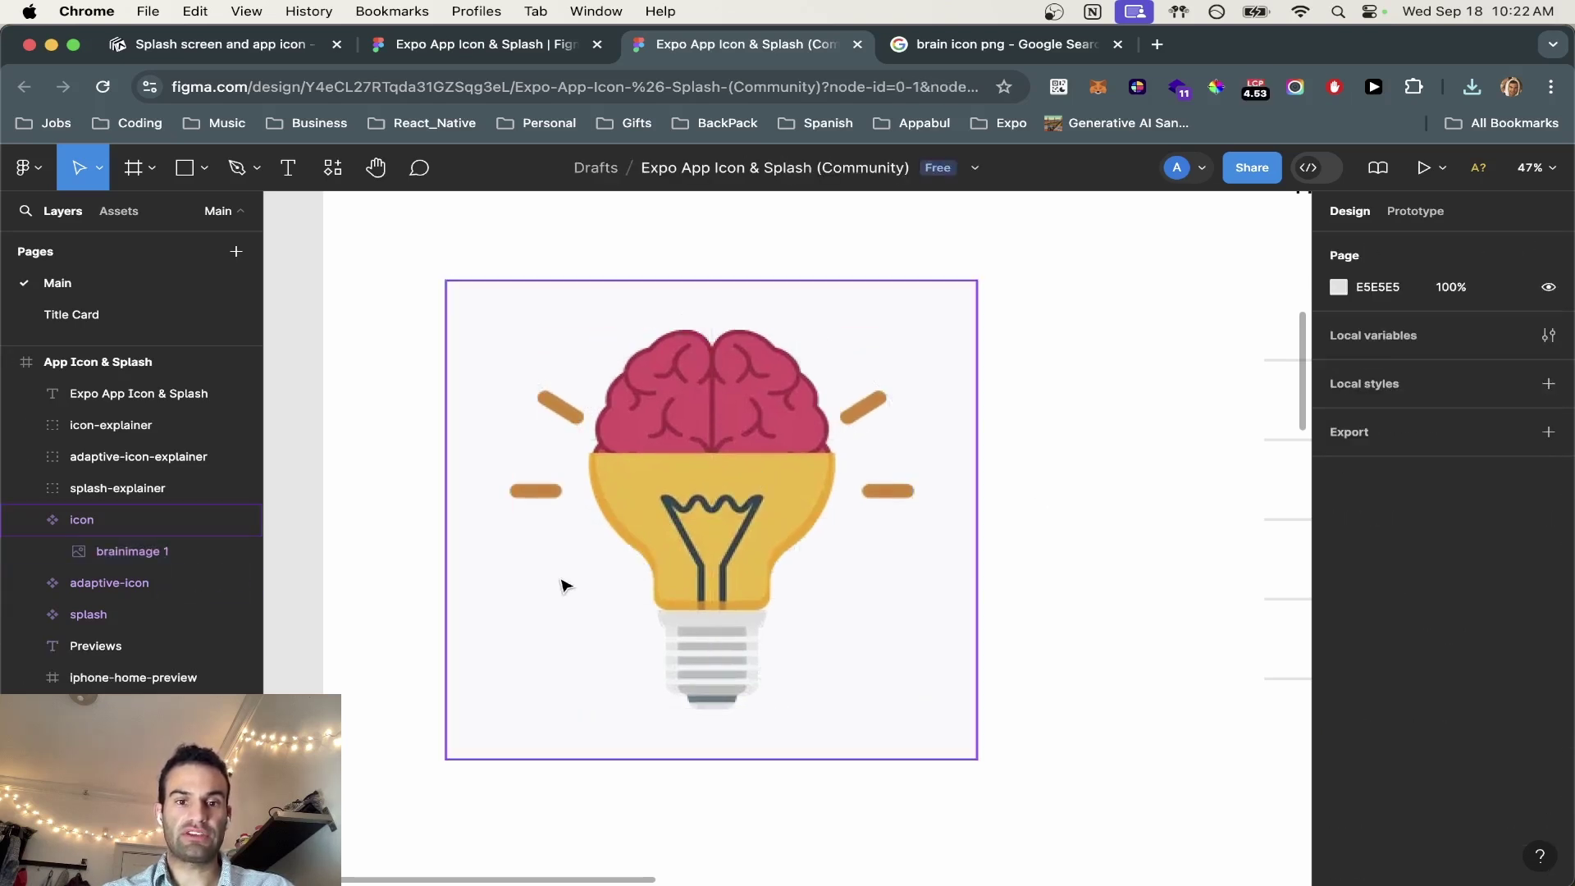
pyautogui.scroll(-5, 563, 584)
pyautogui.hscroll(5, 811, 639)
pyautogui.hscroll(-4, 809, 636)
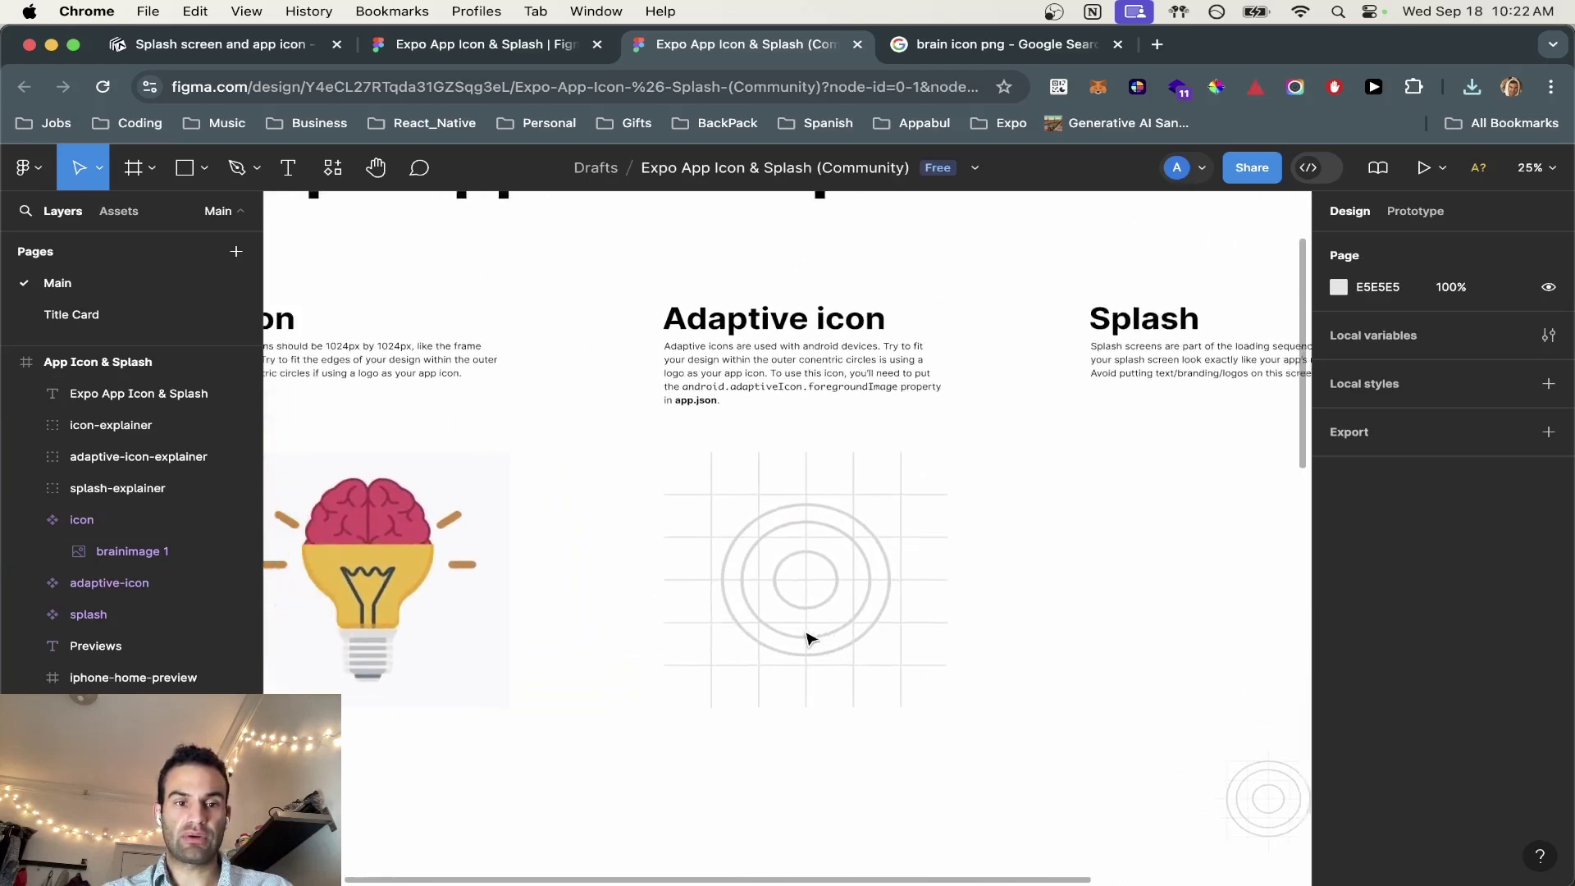
# Paste a copy of the brain image into the adaptive-icon frame, resized to 518×571 and centred
pyautogui.click(537, 500)
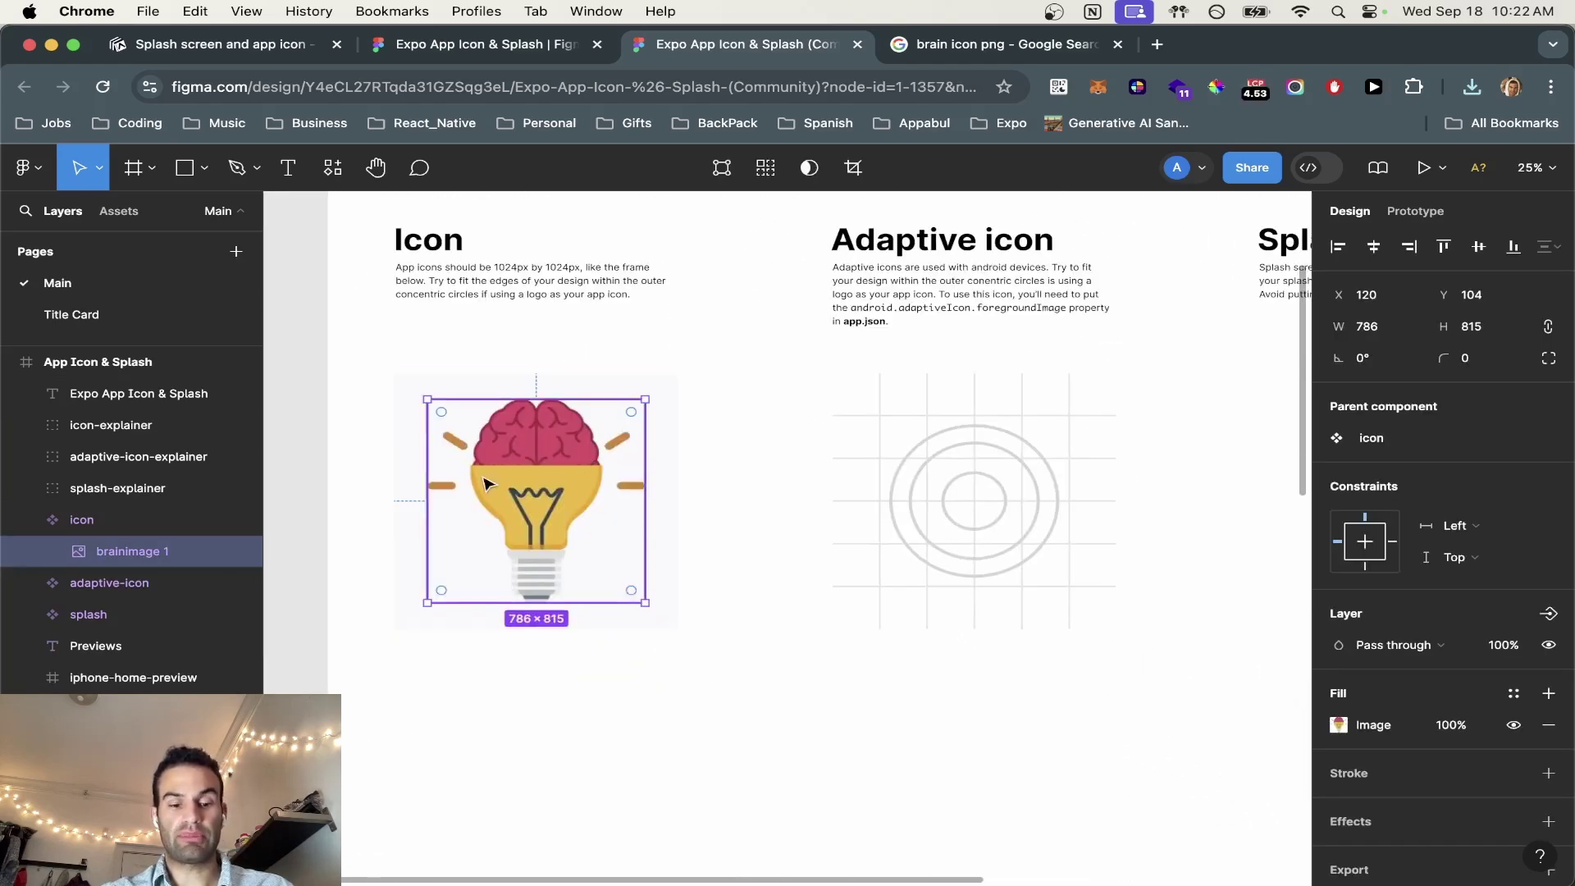
pyautogui.press('super+v')
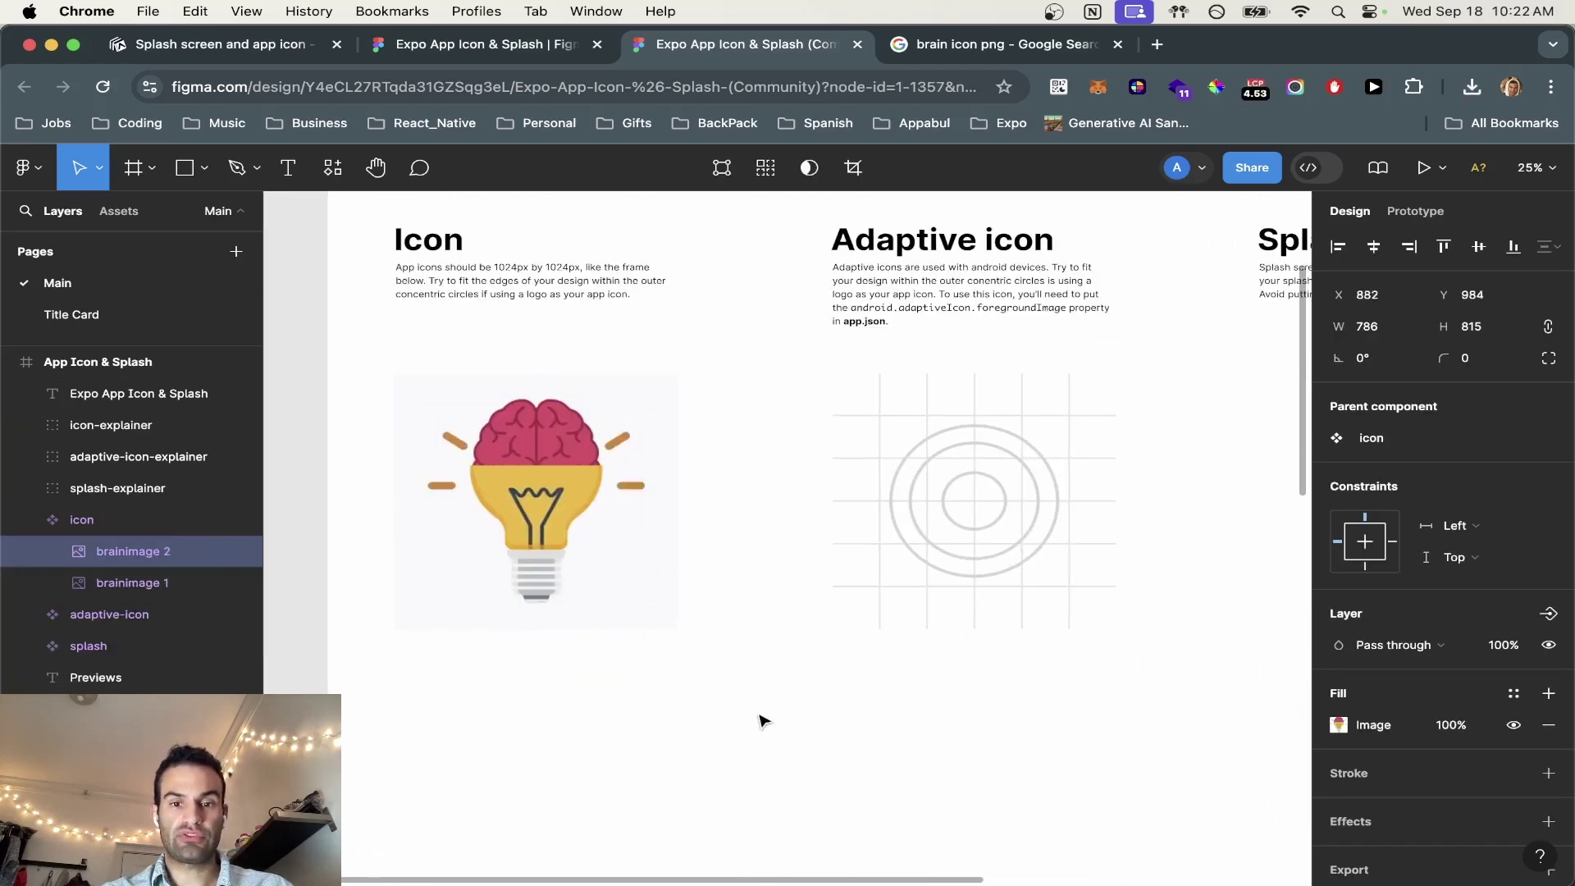
pyautogui.moveTo(759, 721); pyautogui.dragTo(979, 492)
pyautogui.moveTo(1075, 399); pyautogui.dragTo(1022, 471)
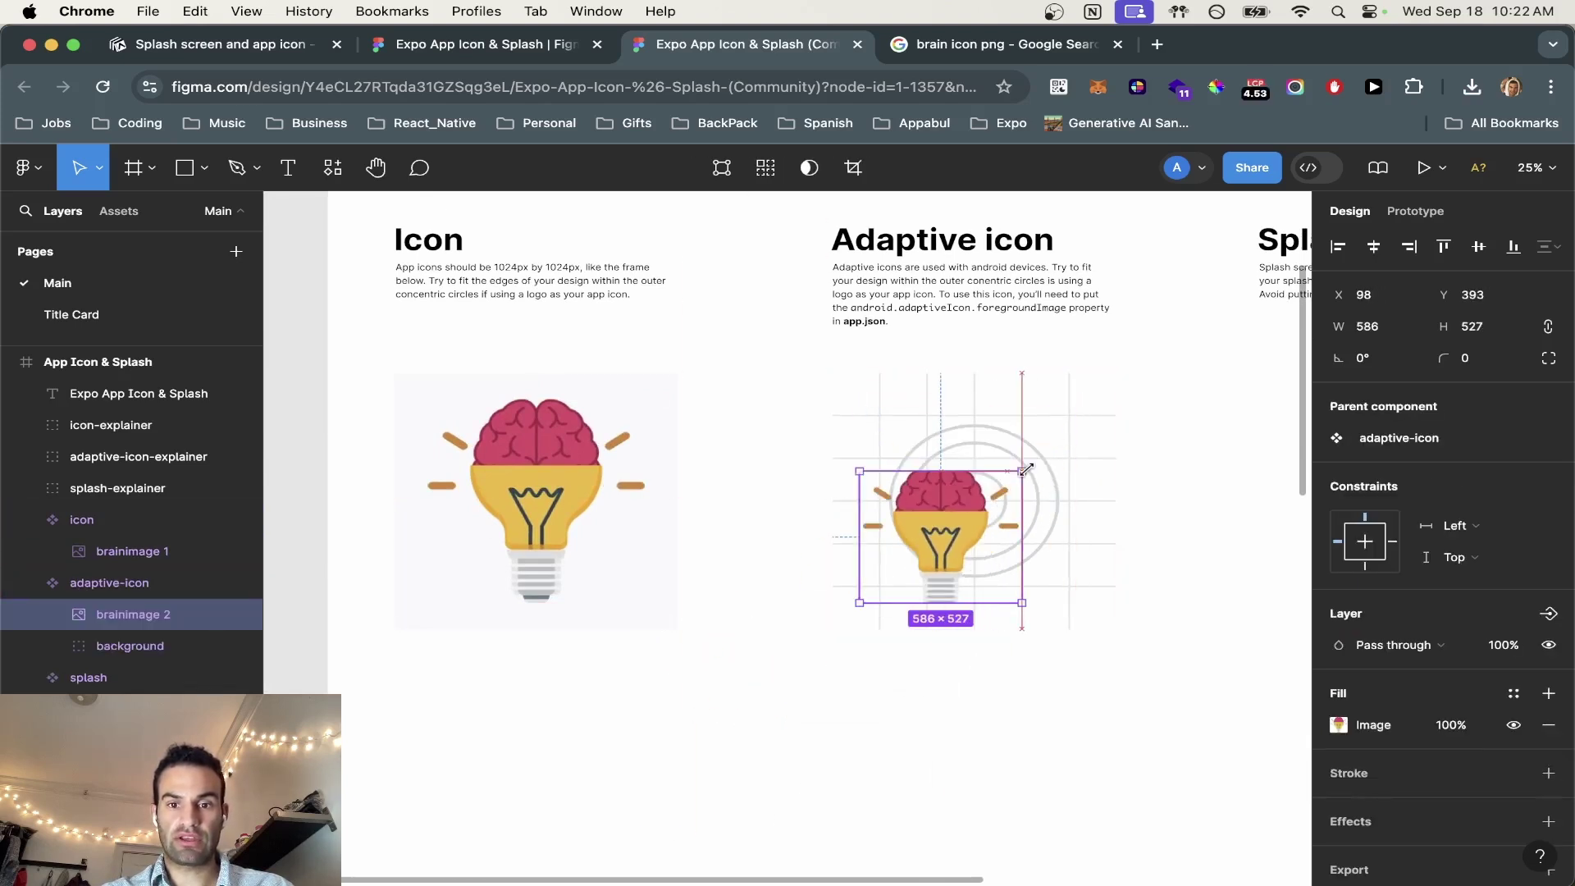
pyautogui.hscroll(5, 956, 534)
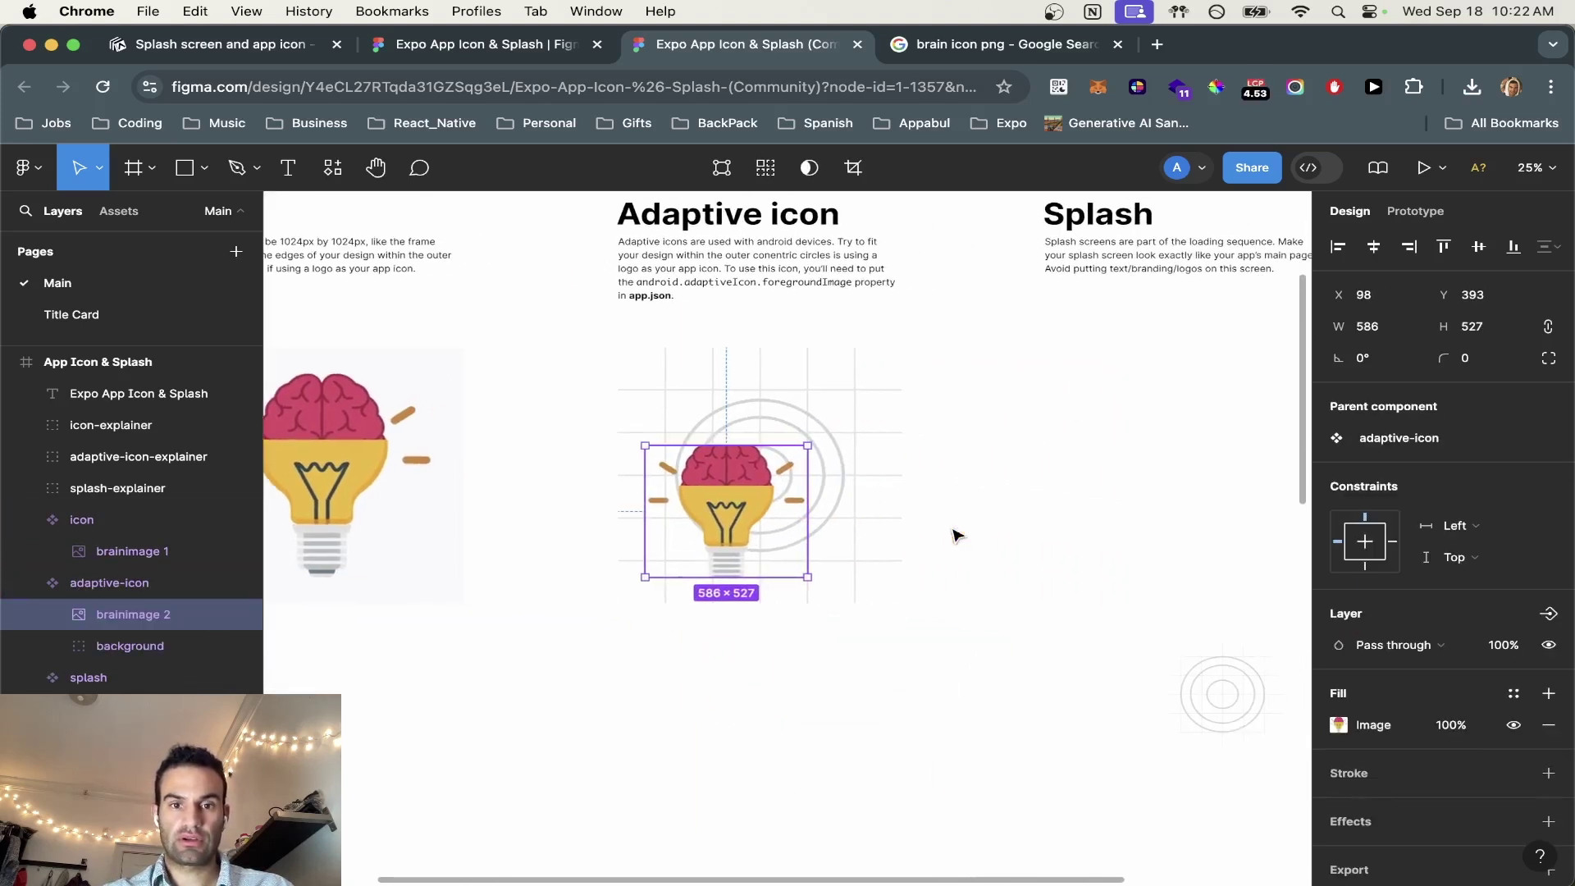
pyautogui.keyDown('ctrl'); pyautogui.scroll(5, 837, 489); pyautogui.keyUp('ctrl')
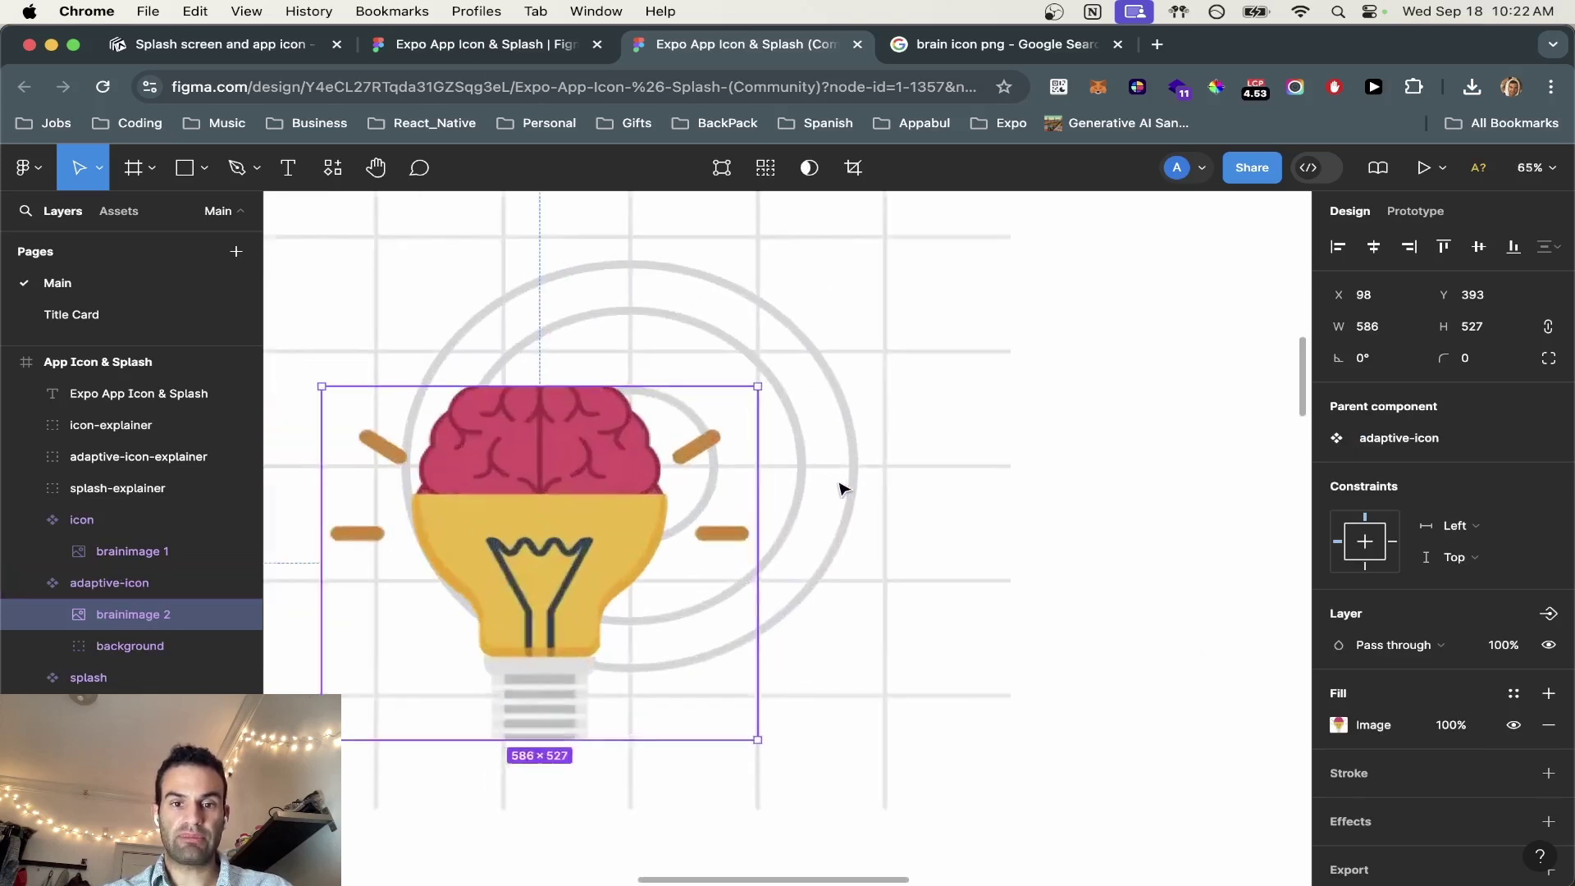
pyautogui.moveTo(583, 519); pyautogui.dragTo(660, 459)
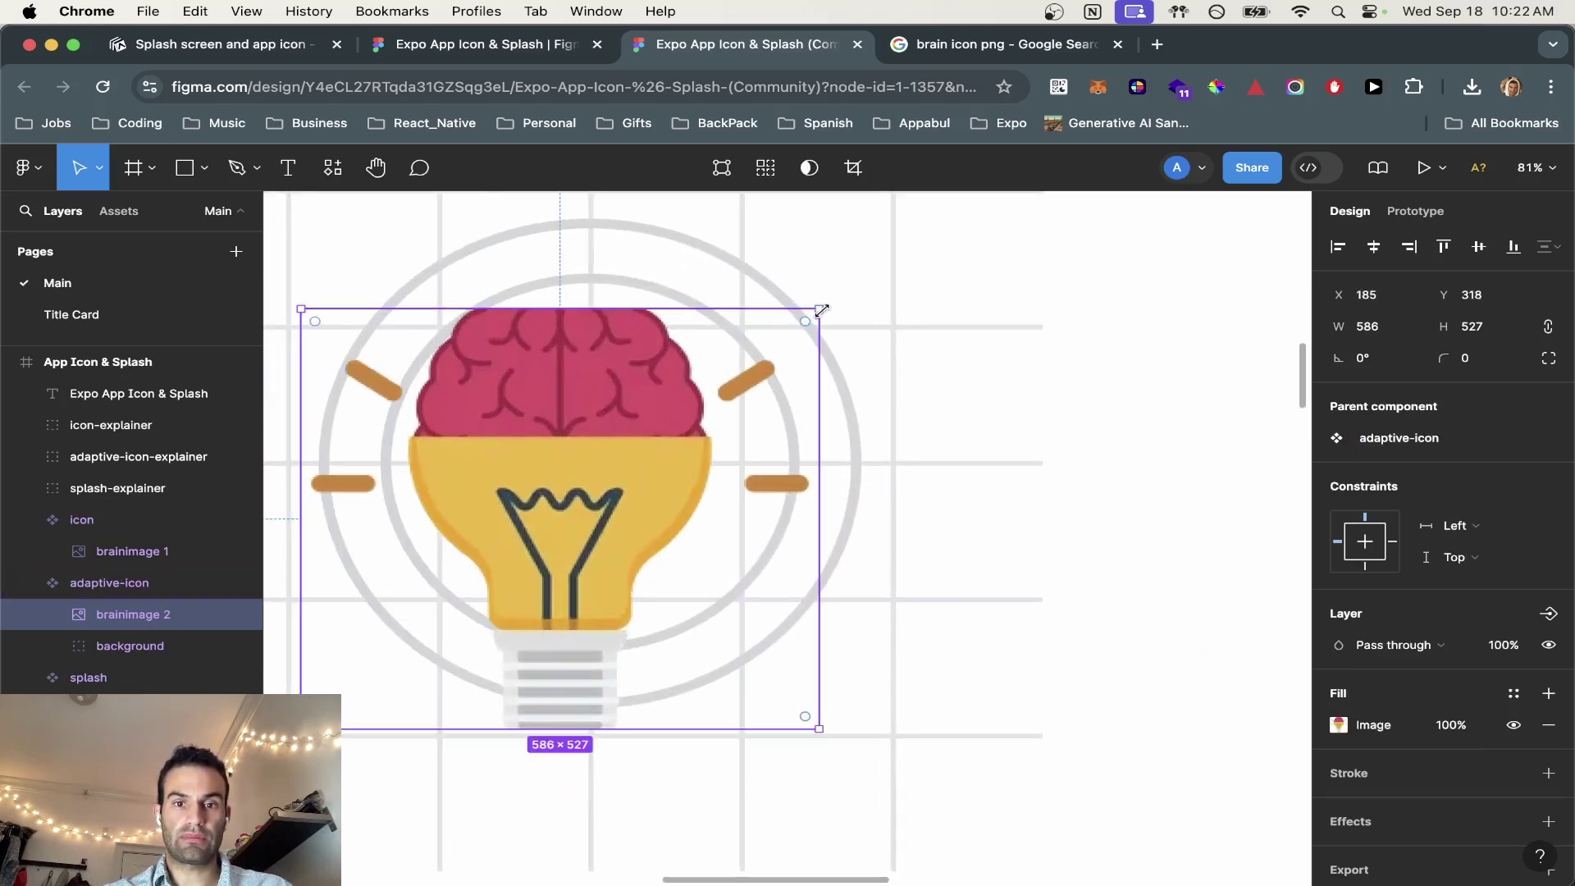
pyautogui.moveTo(821, 310); pyautogui.dragTo(763, 271)
pyautogui.moveTo(525, 436)
pyautogui.mouseDown()
pyautogui.moveTo(545, 418)
pyautogui.moveTo(535, 409)
pyautogui.mouseUp()
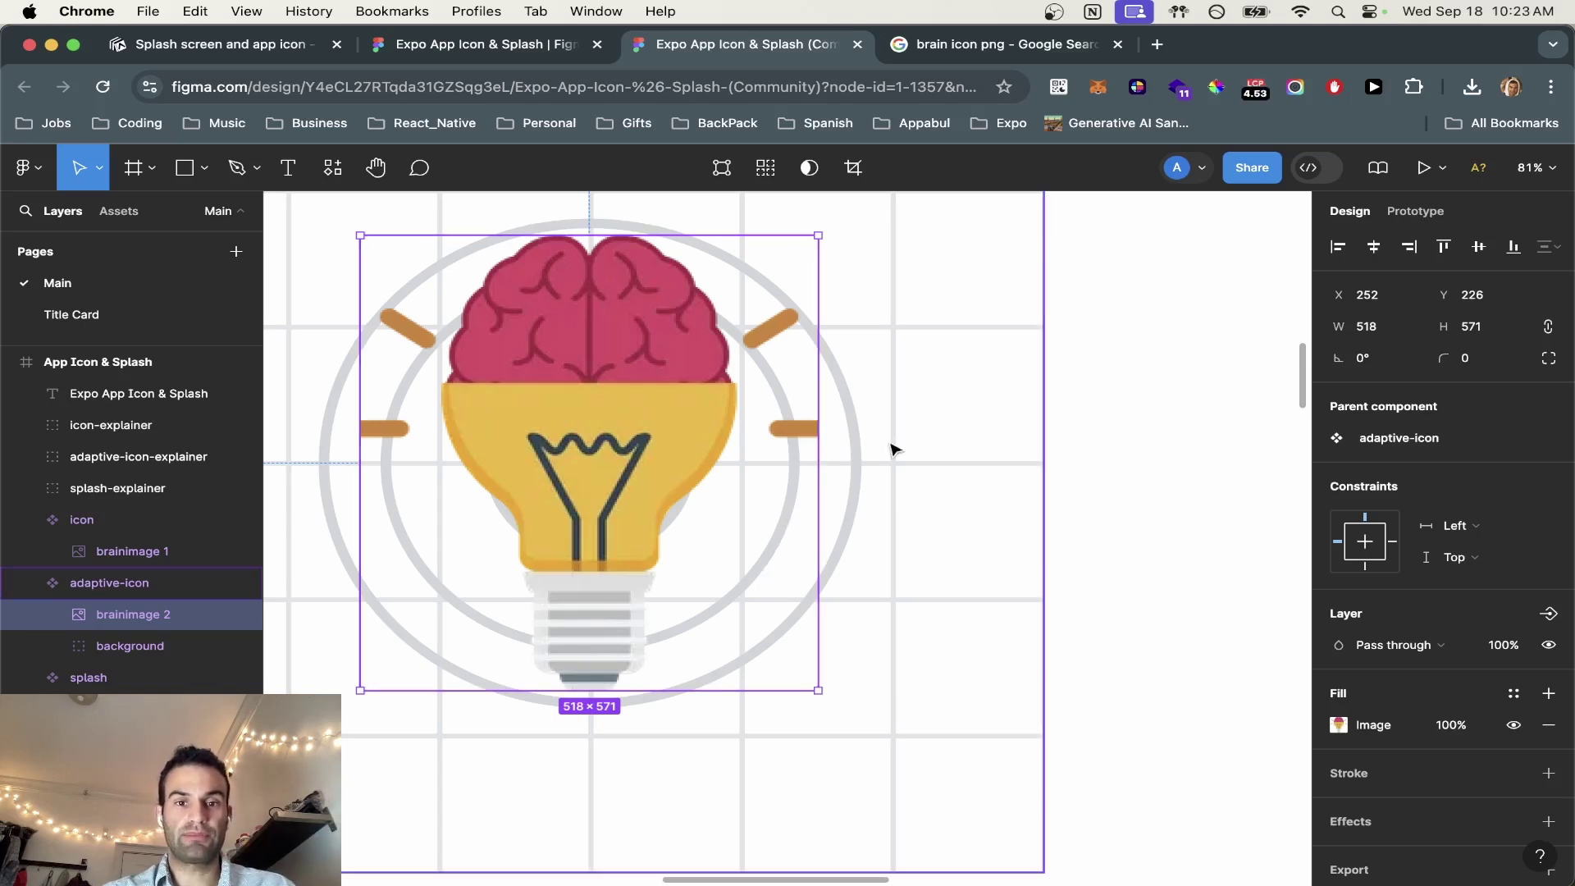
# Ungroup the adaptive icon's background and delete its grey circles and grid lines
pyautogui.click(965, 426)
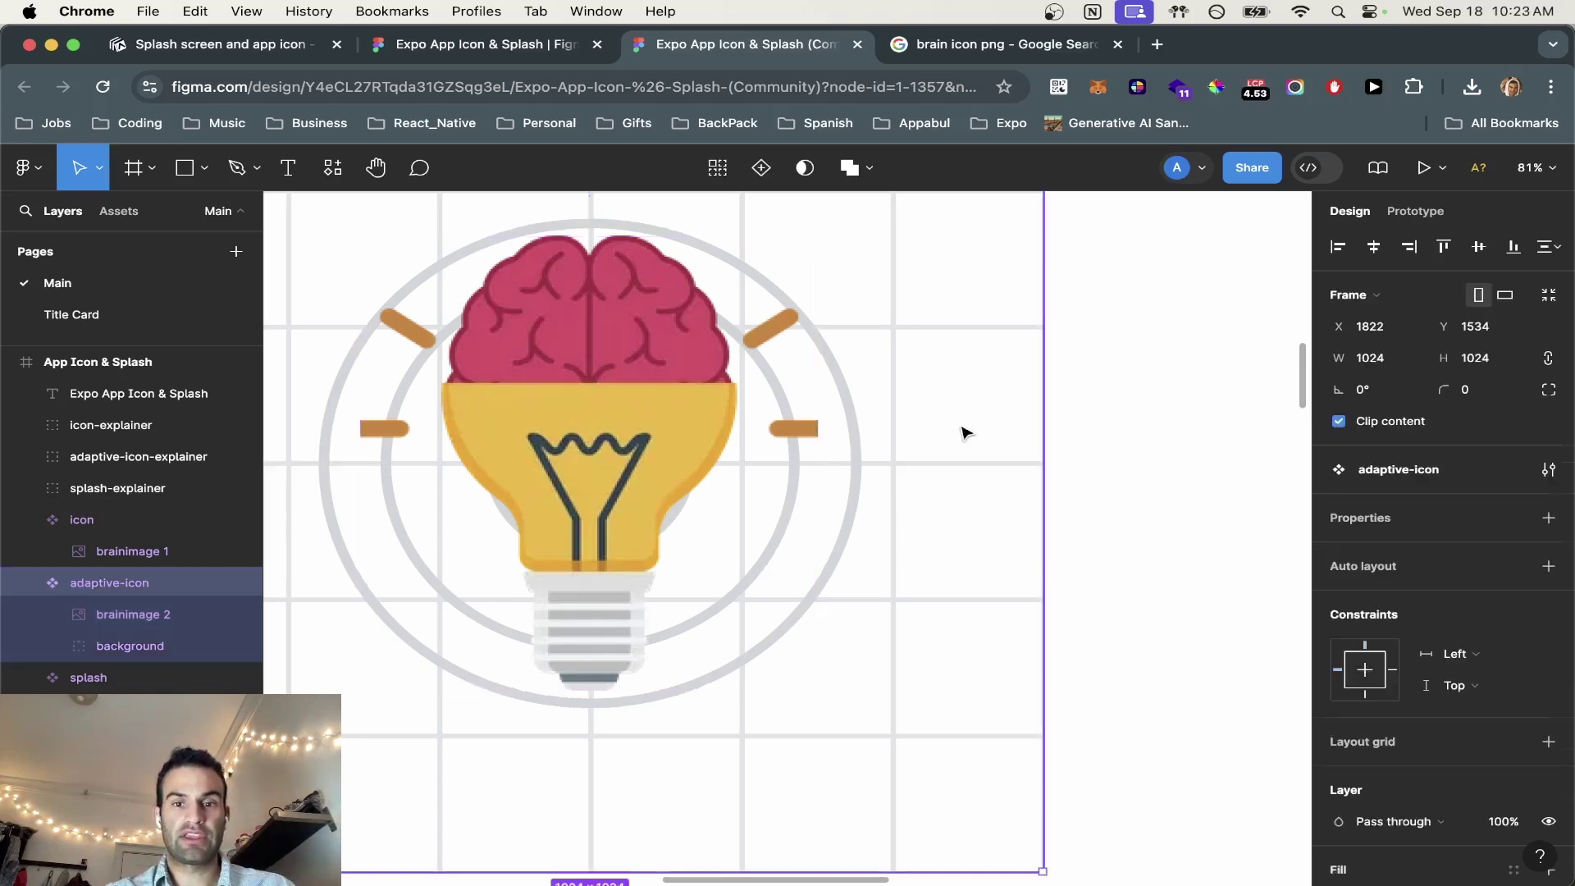
pyautogui.click(132, 650)
pyautogui.press('shift+super+g')
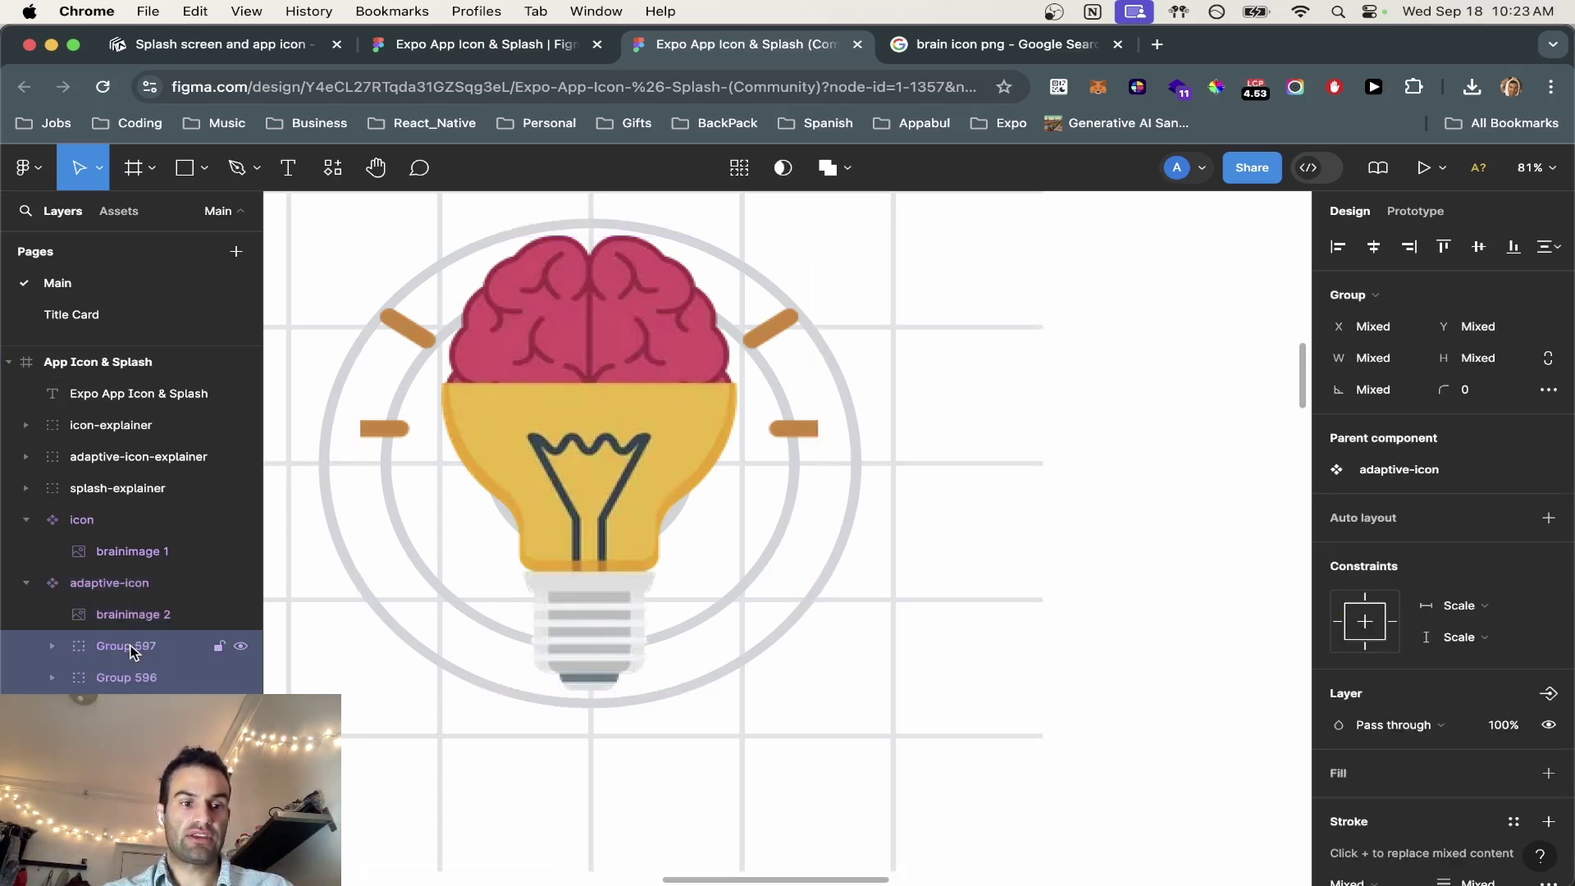
pyautogui.click(132, 648)
pyautogui.press('Delete')
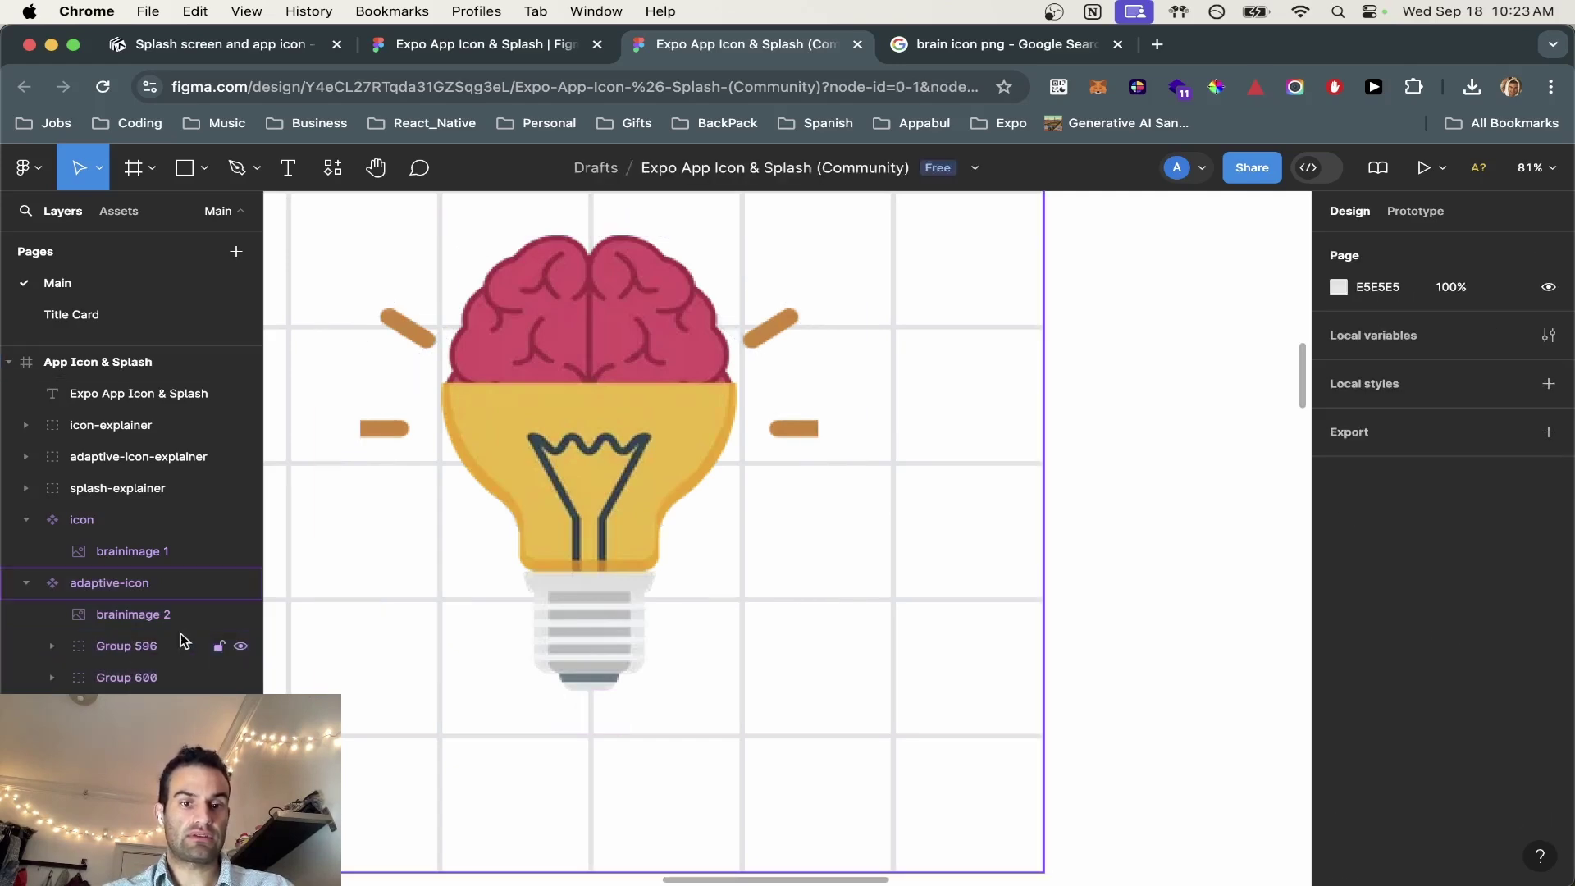
pyautogui.click(134, 647)
pyautogui.press('Delete')
pyautogui.scroll(-2, 443, 575)
pyautogui.scroll(-5, 443, 574)
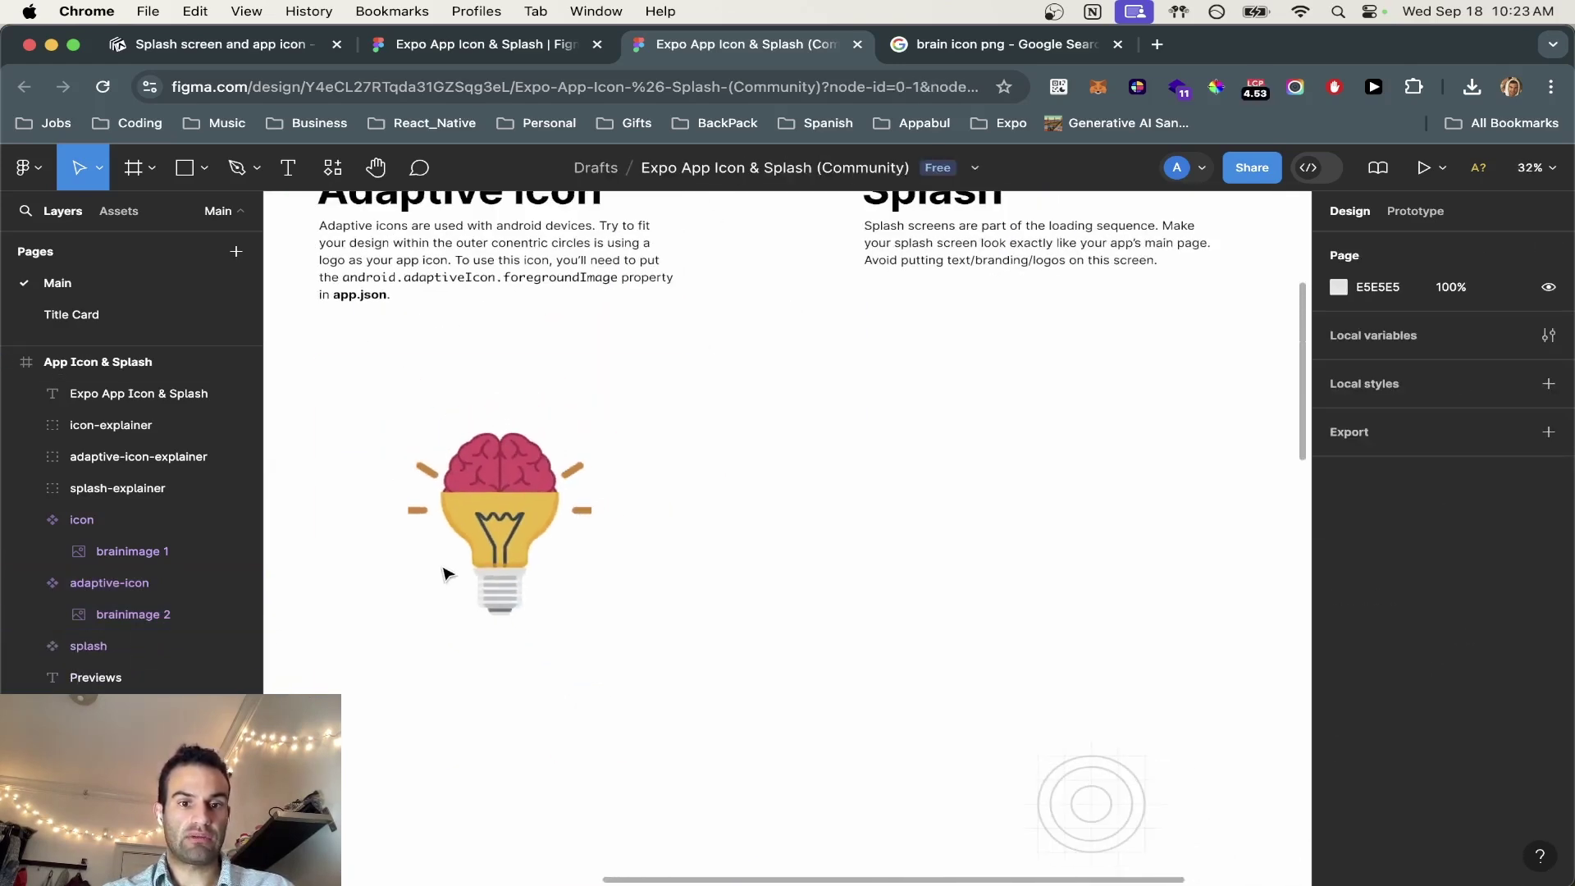
pyautogui.hscroll(-6, 801, 570)
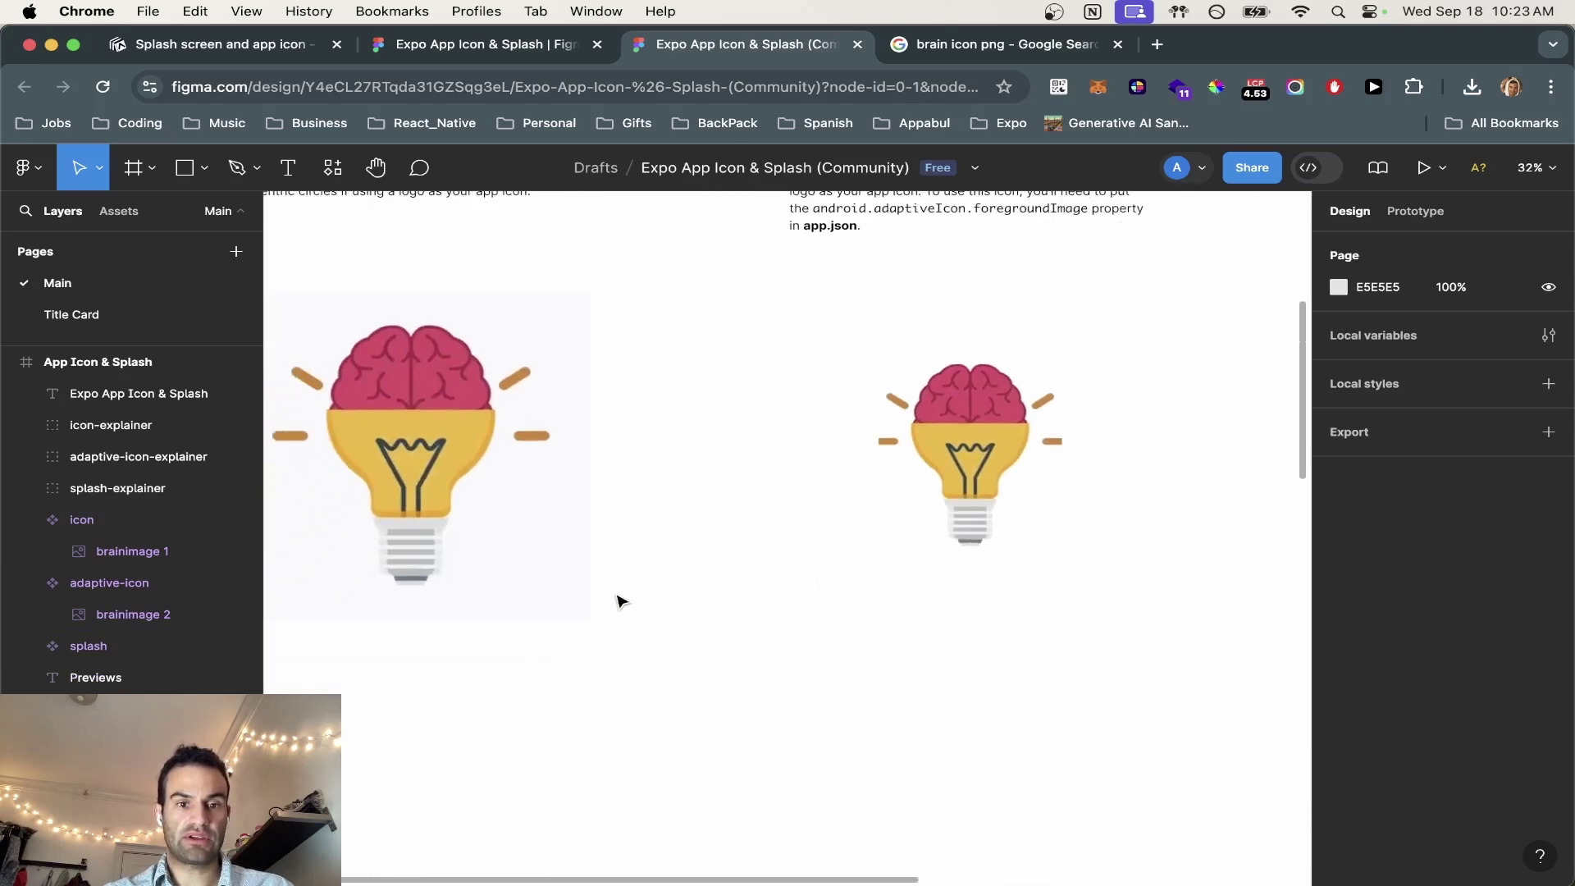
# Alt-drag an adaptive-icon instance into the centre of the splash frame
pyautogui.hscroll(7, 631, 584)
pyautogui.click(109, 583)
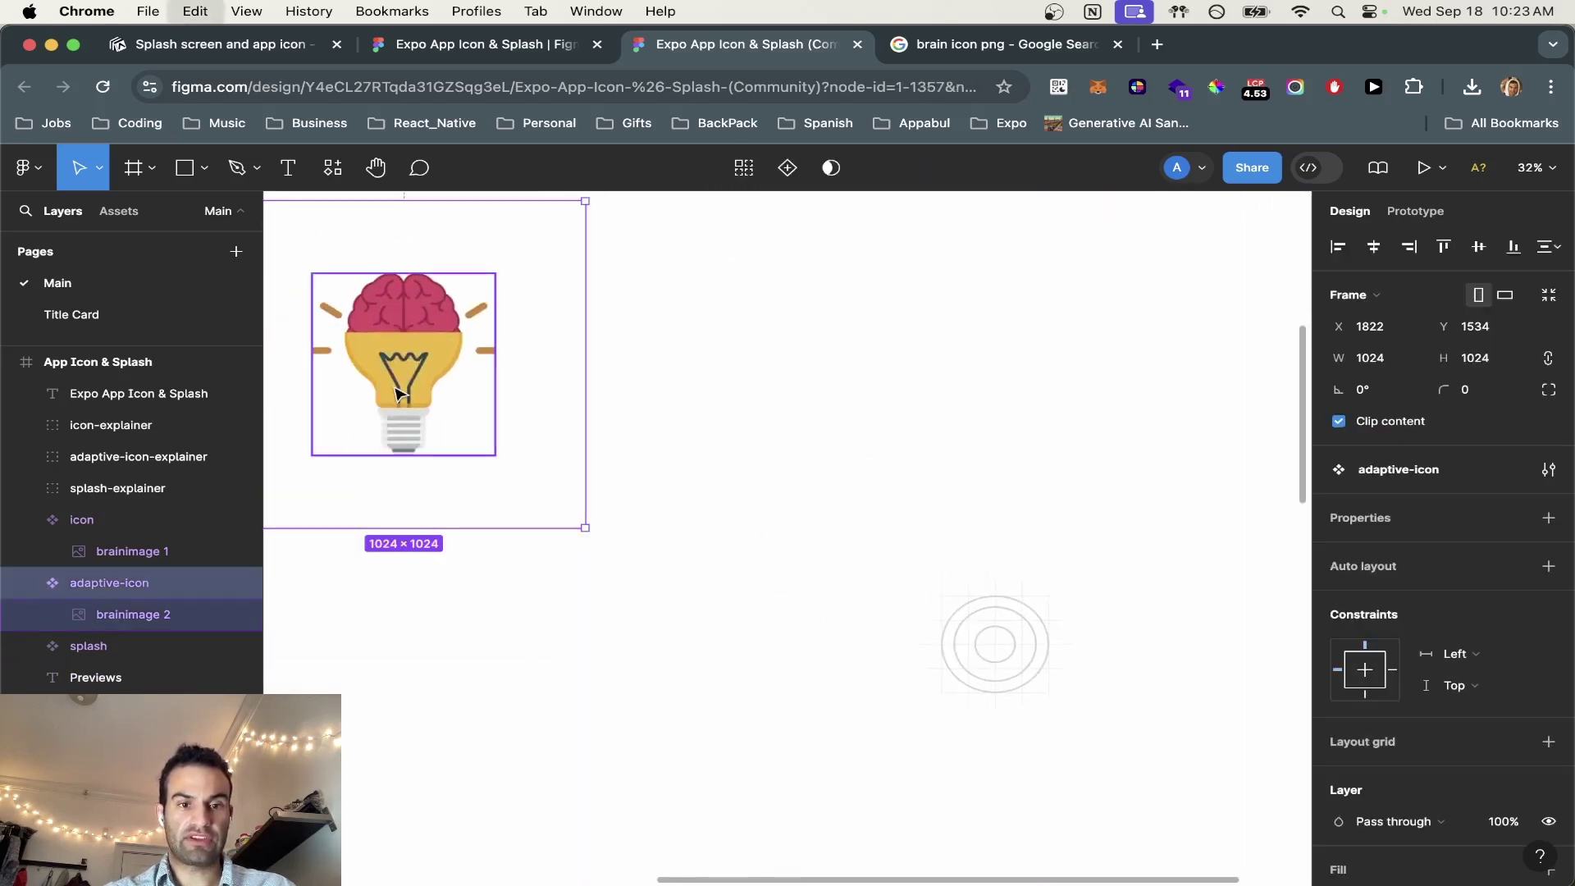
pyautogui.moveTo(514, 407); pyautogui.dragTo(1013, 661)
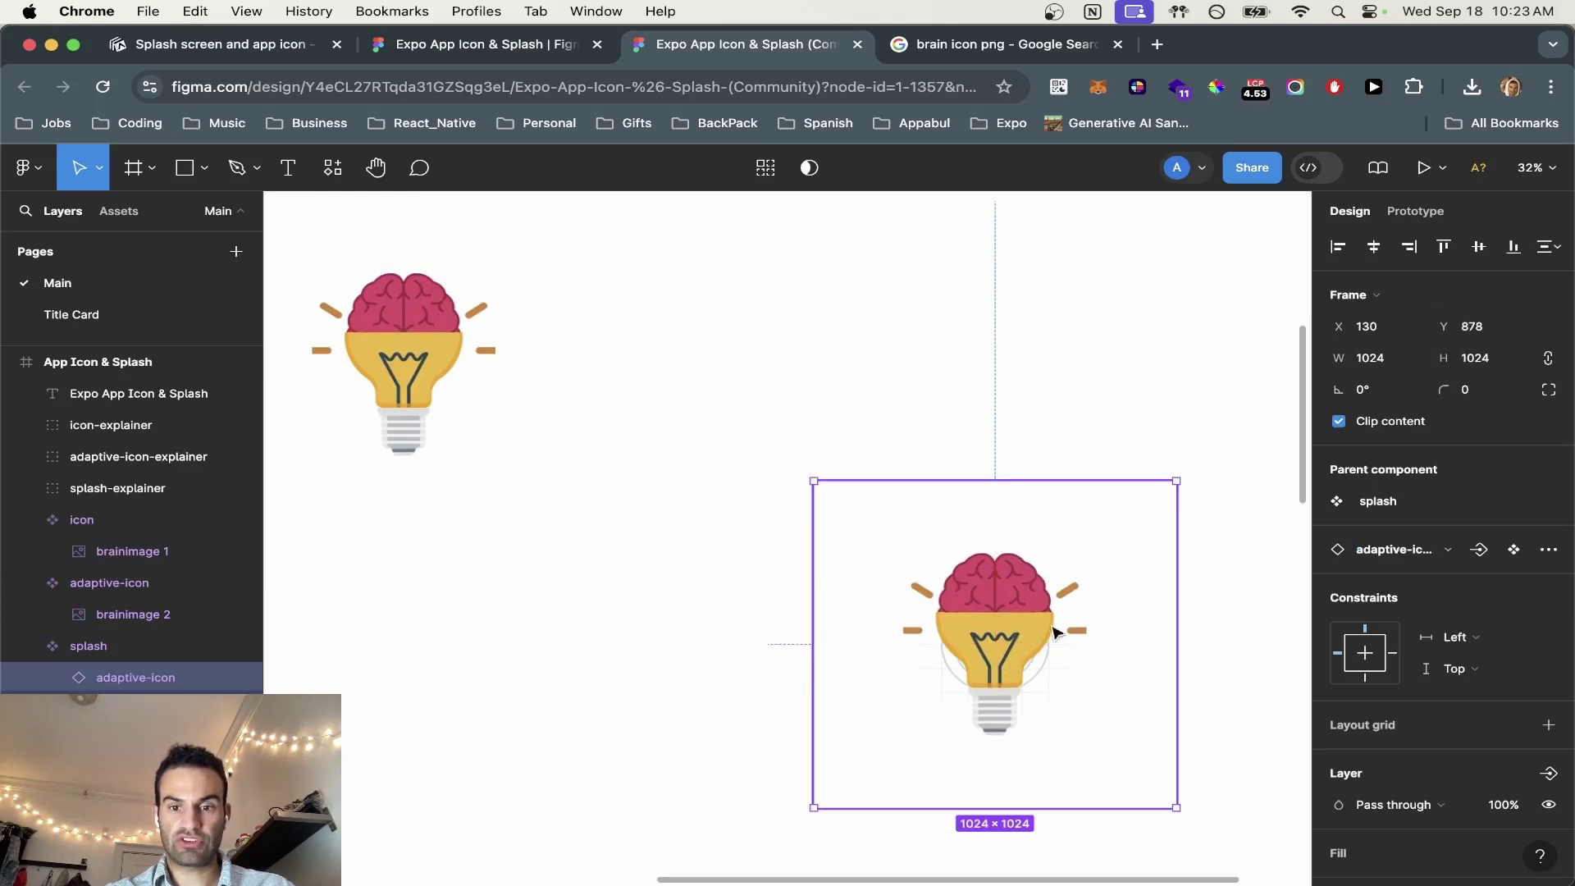
pyautogui.hscroll(4, 1056, 704)
pyautogui.scroll(-2, 1056, 704)
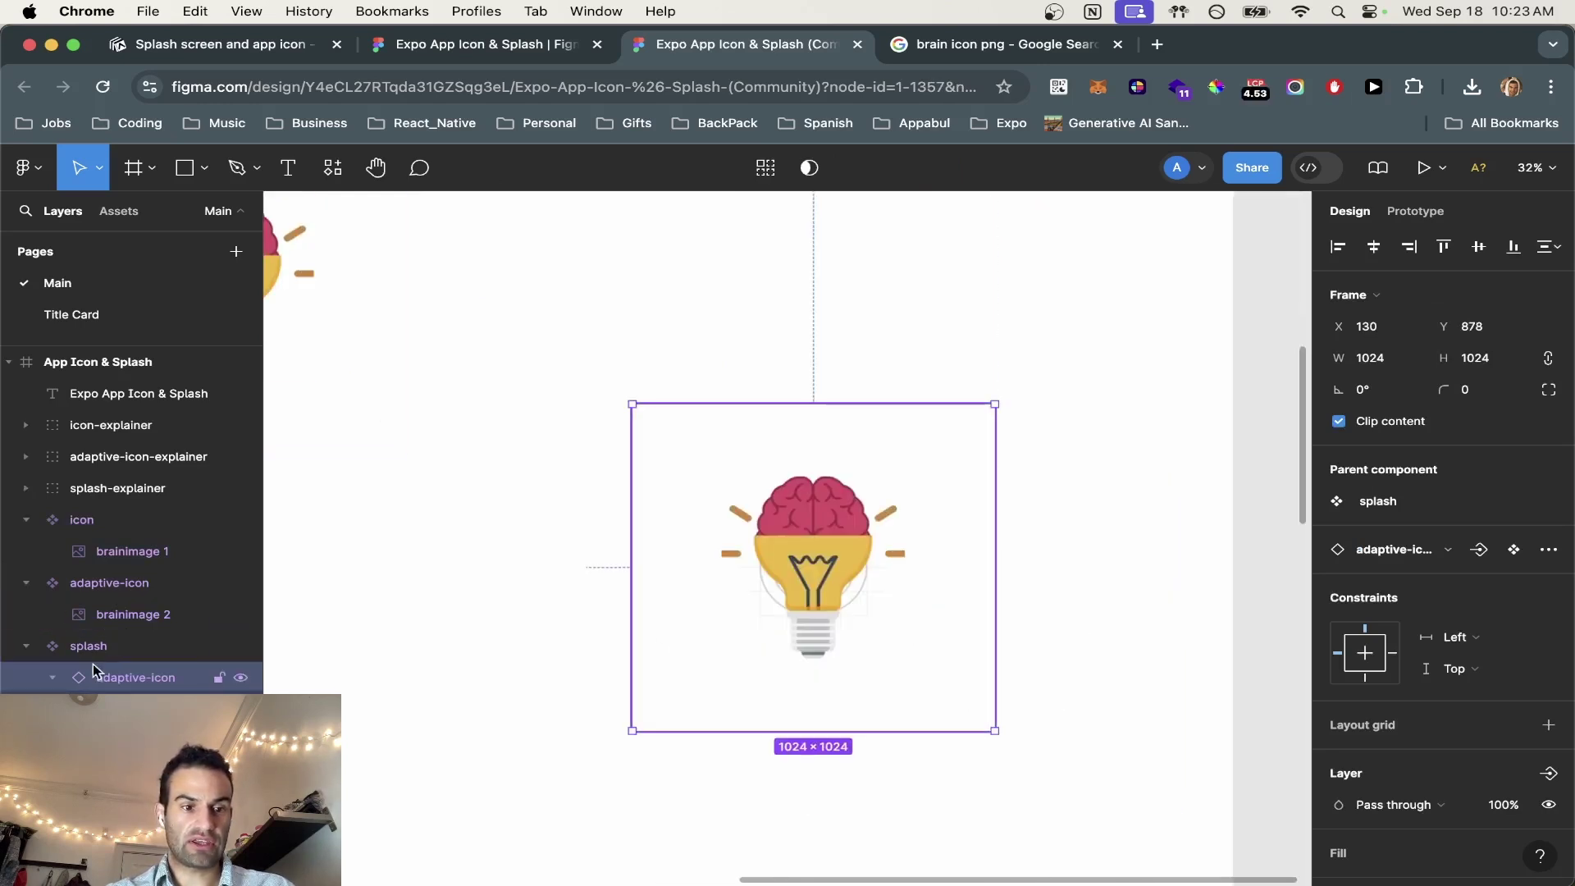
pyautogui.press('Return')
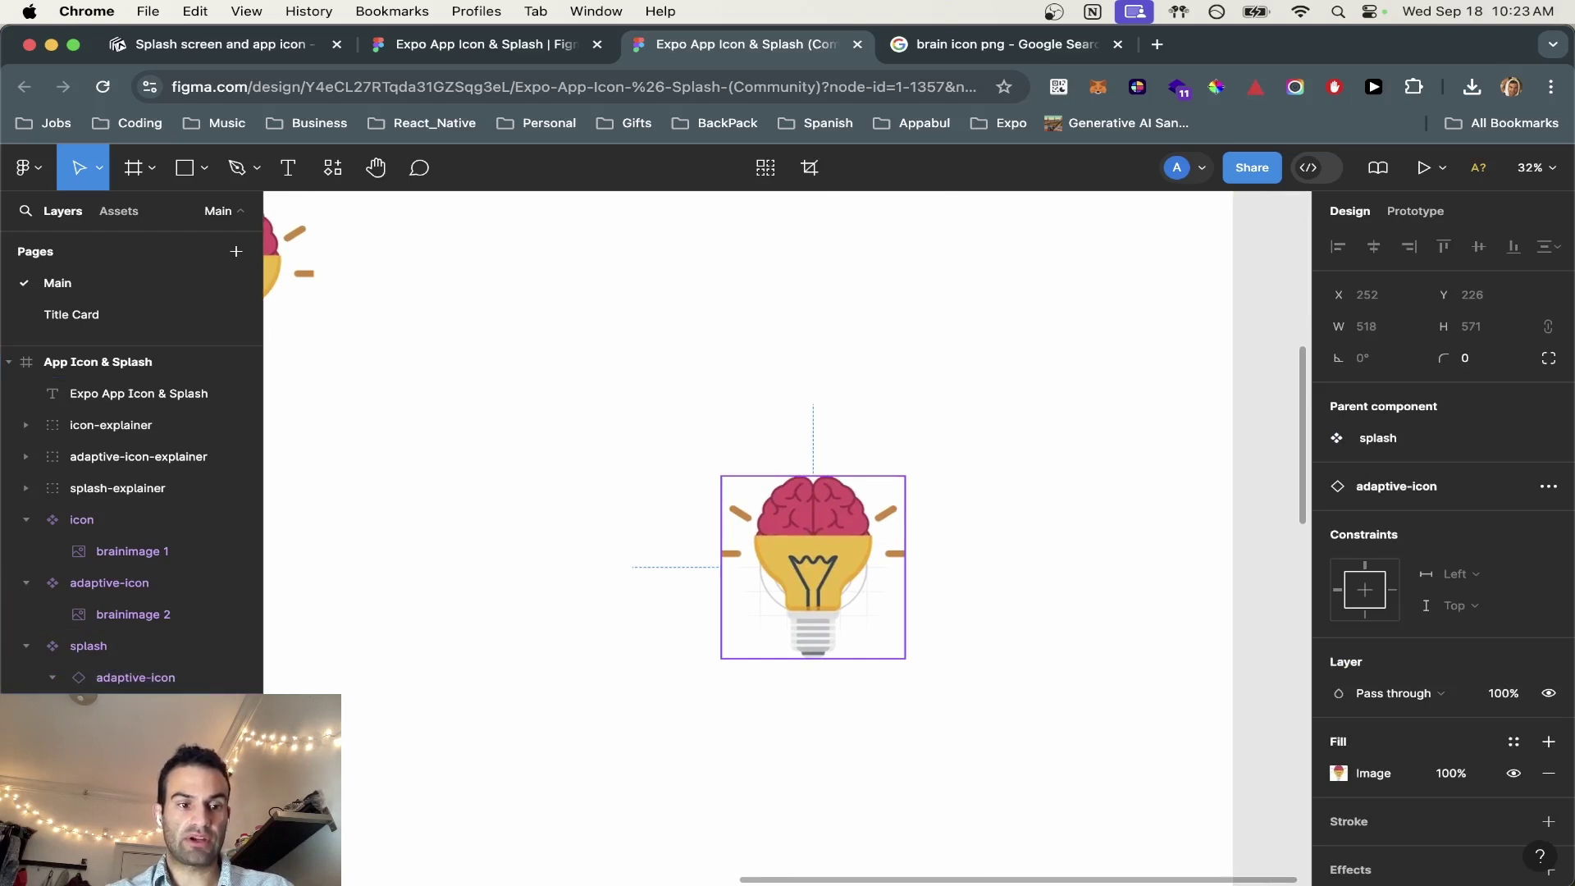
pyautogui.press('Delete')
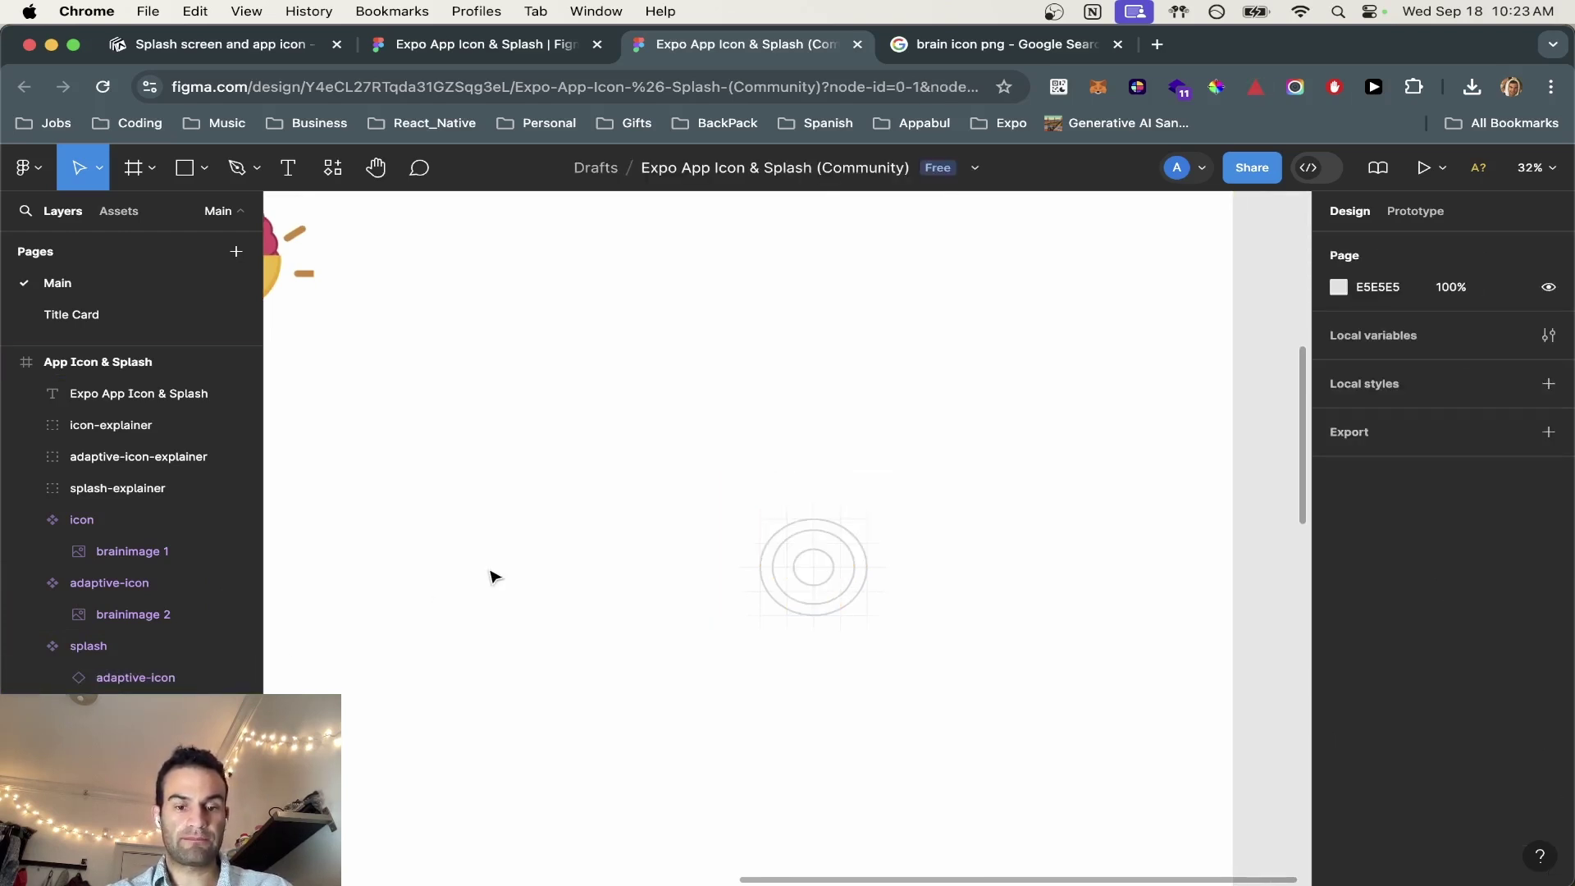
pyautogui.press('super+z')
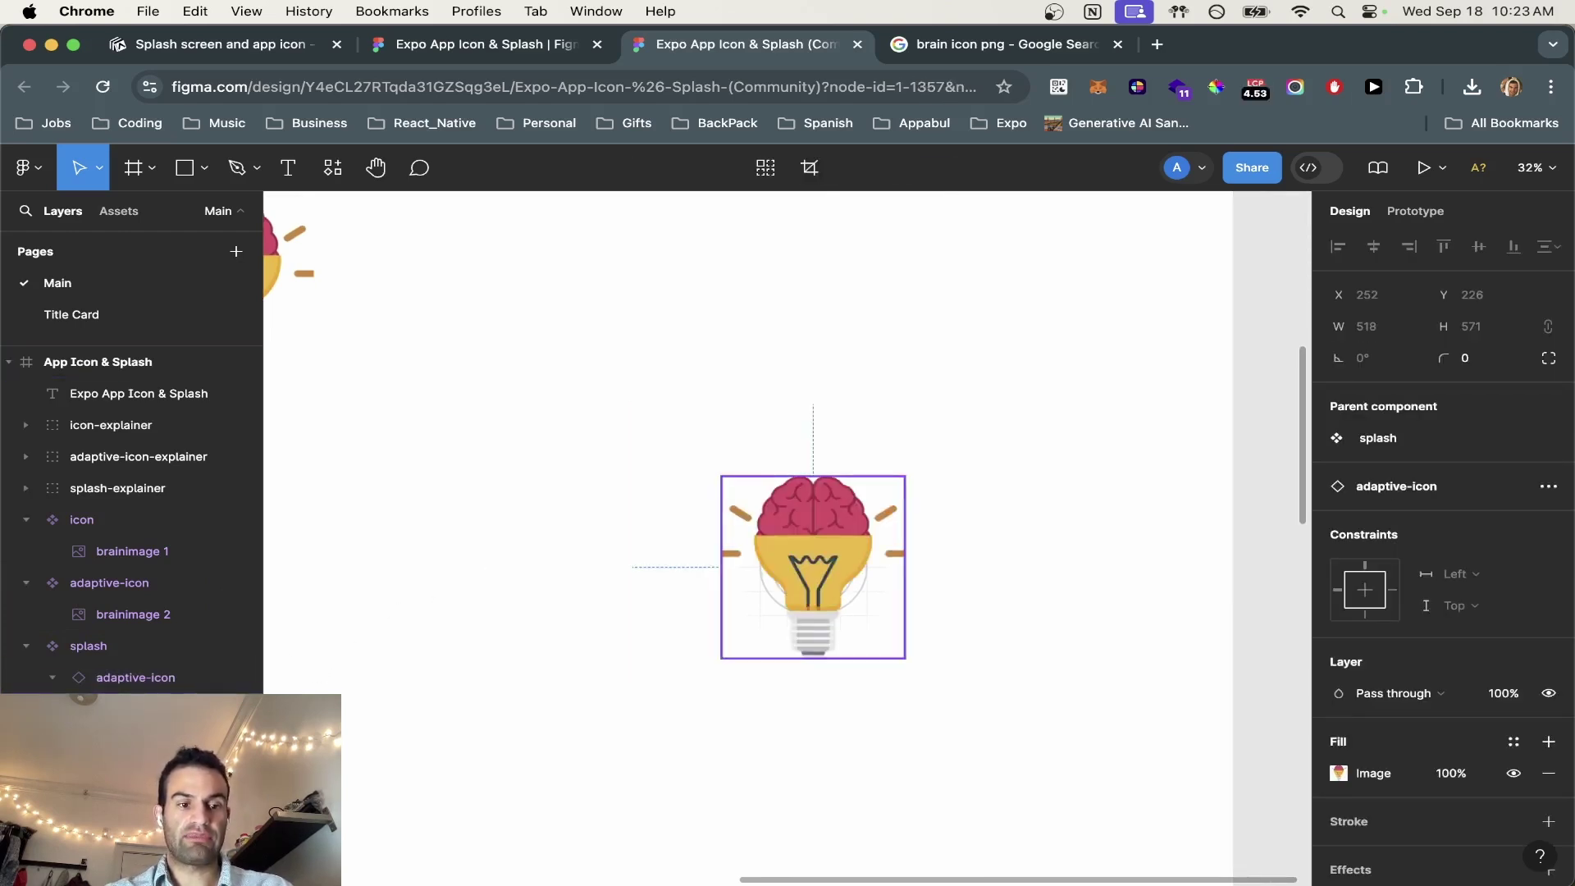
pyautogui.press('super+z')
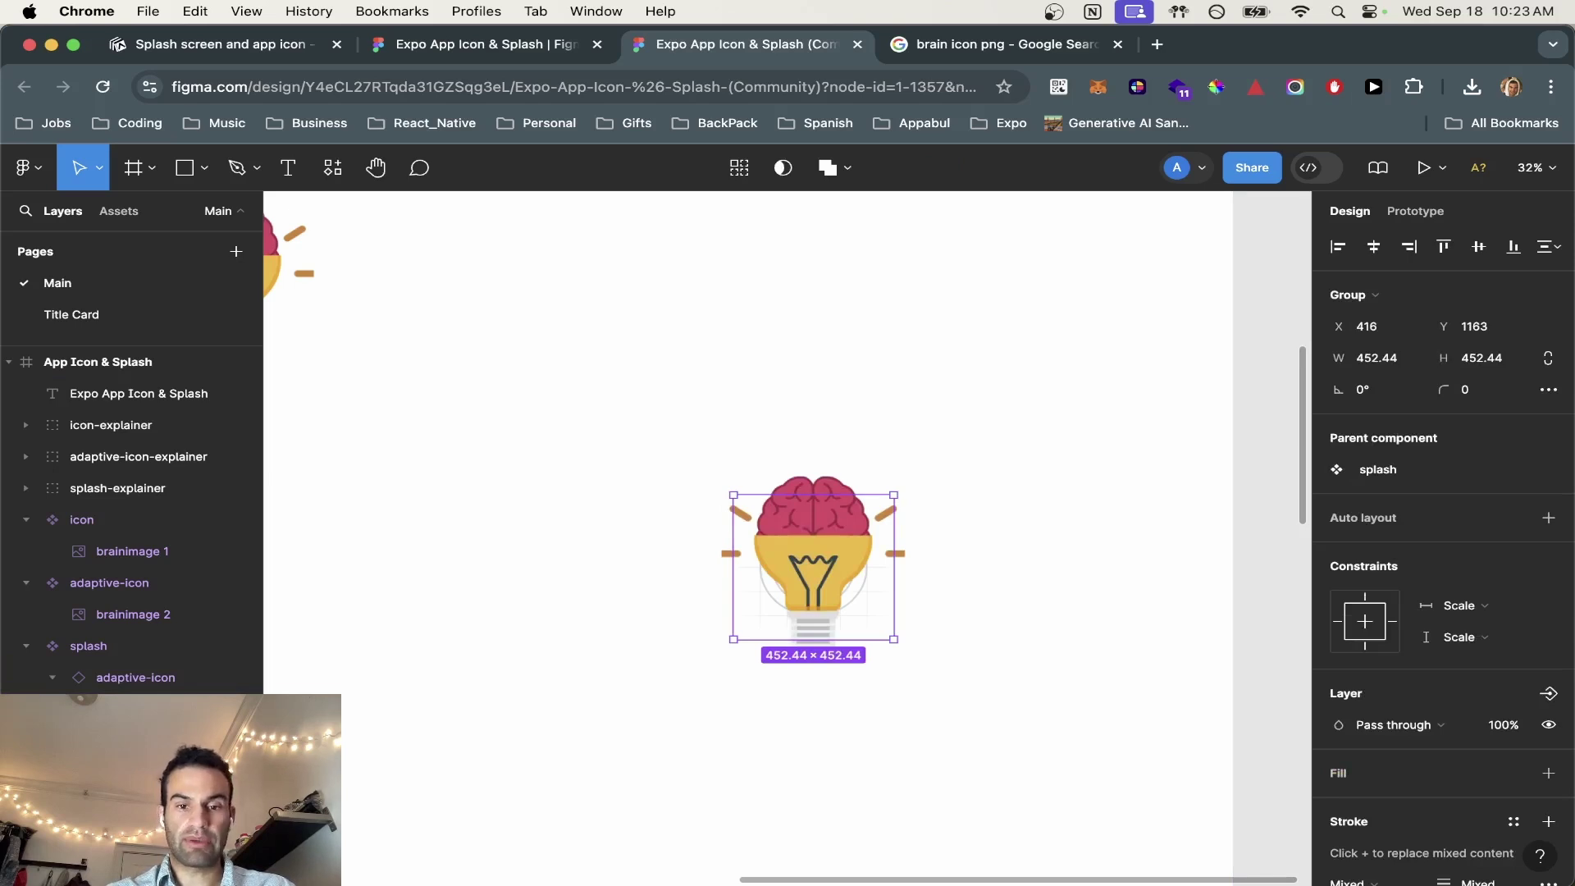
pyautogui.press('Escape')
pyautogui.scroll(-5, 694, 580)
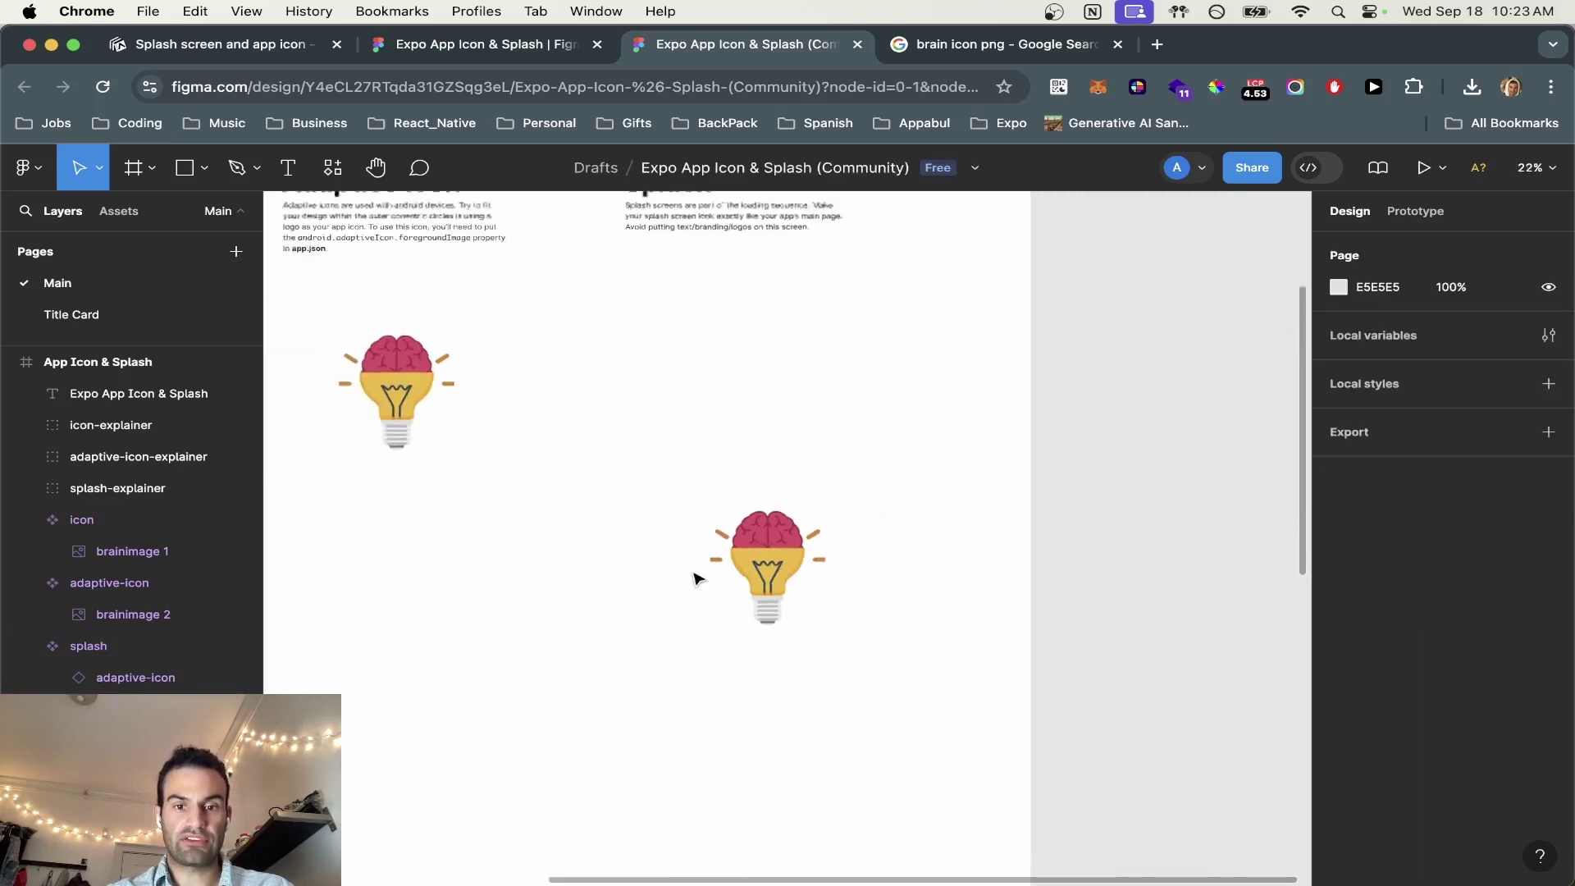
pyautogui.hscroll(-5, 563, 511)
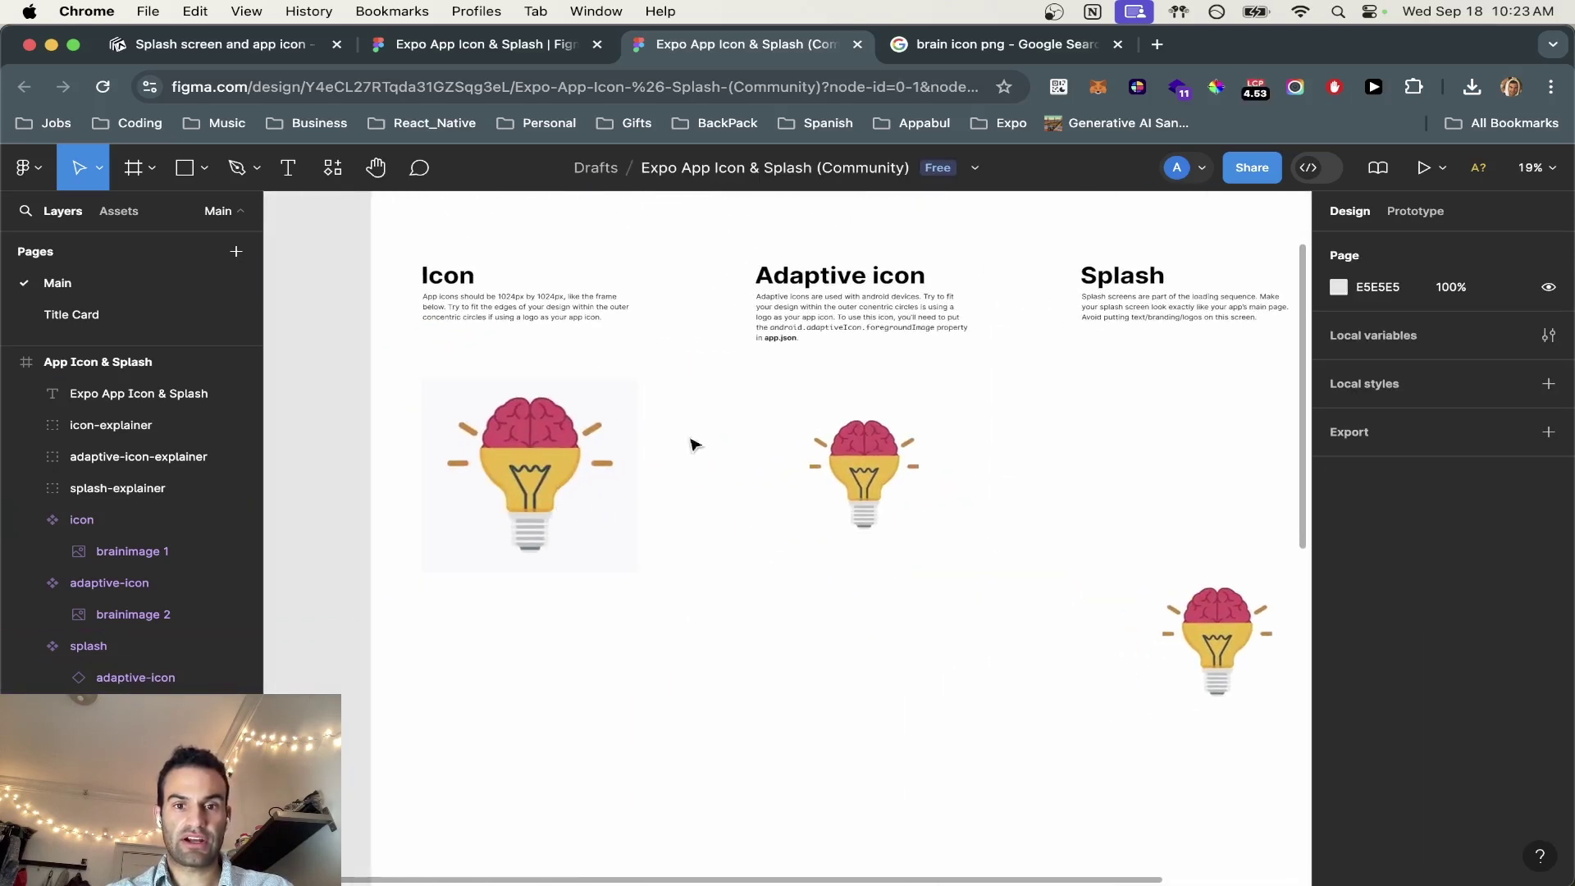
pyautogui.hscroll(3, 1024, 560)
pyautogui.scroll(-2, 1024, 560)
pyautogui.scroll(-10, 1024, 559)
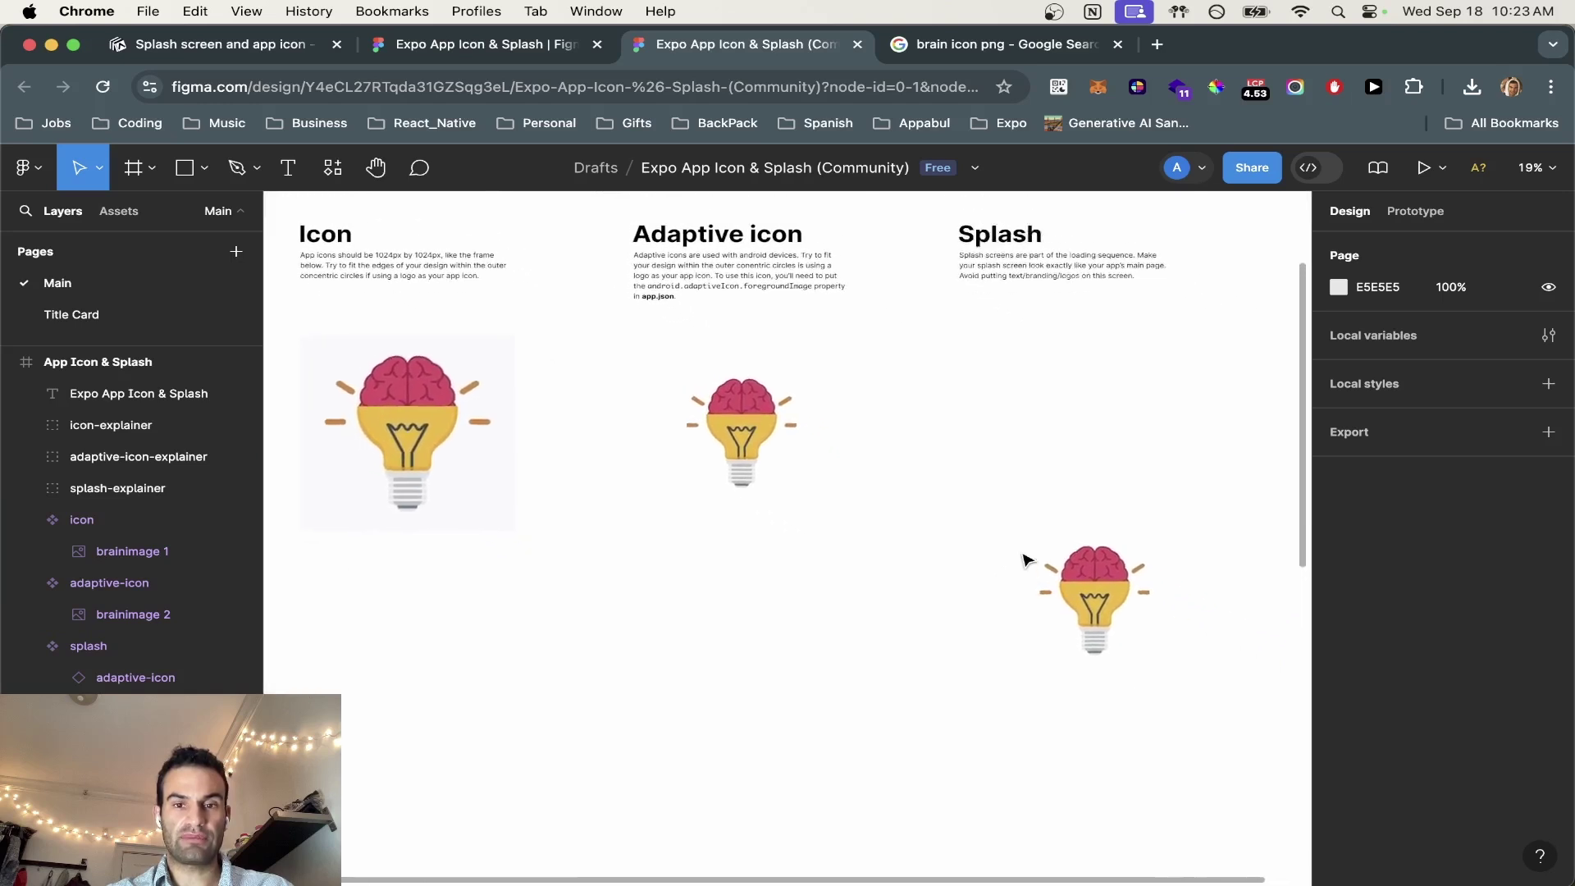
pyautogui.hscroll(2, 490, 572)
pyautogui.scroll(-1, 476, 569)
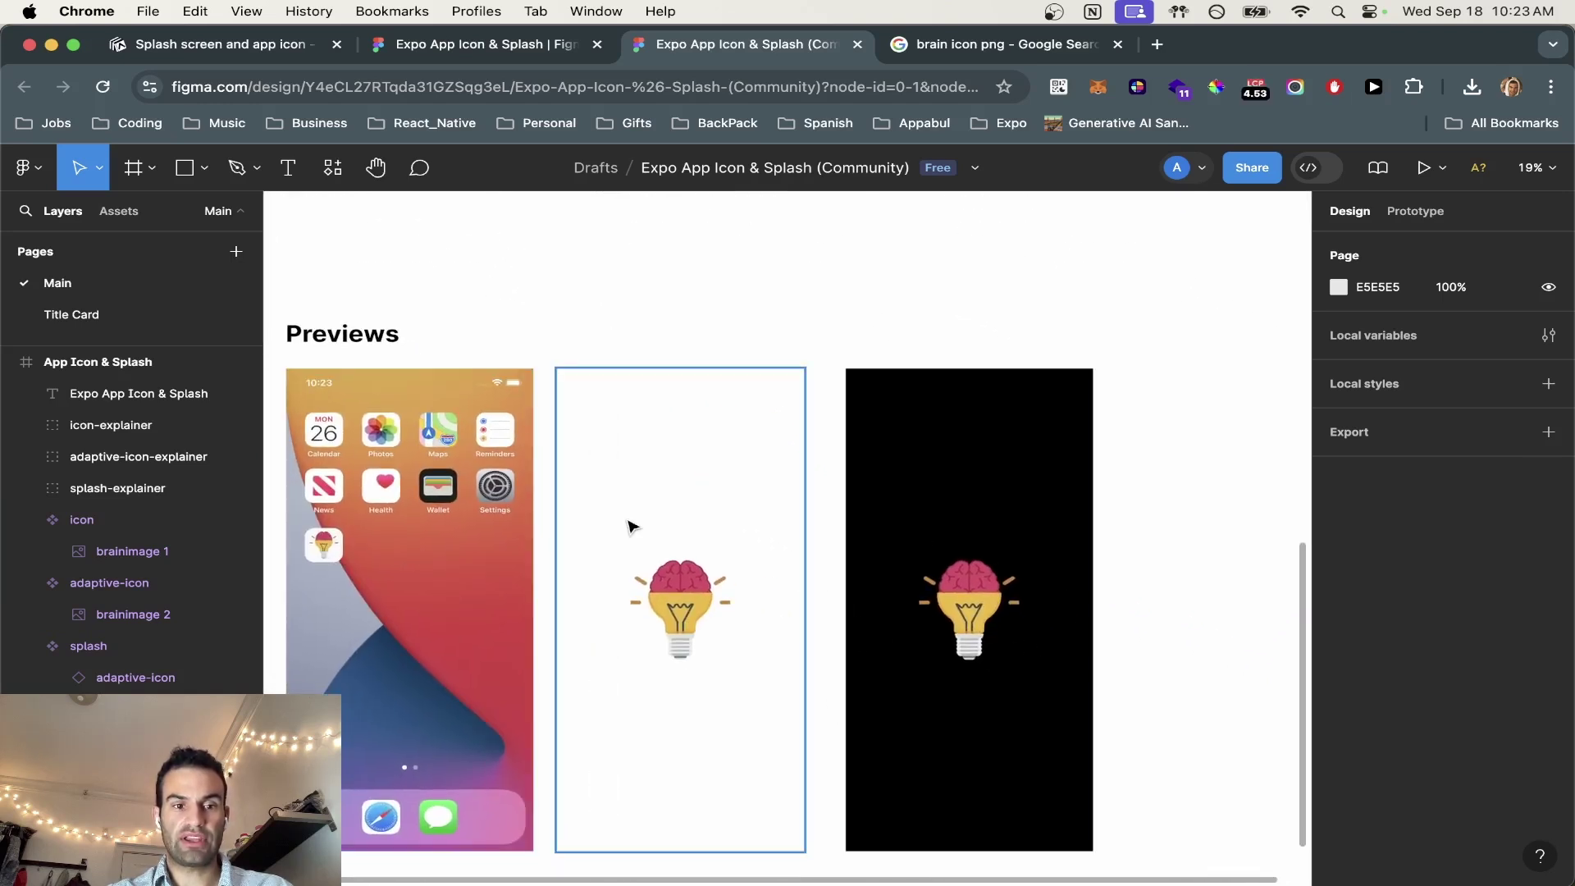
pyautogui.scroll(1, 733, 375)
pyautogui.hscroll(-1, 732, 375)
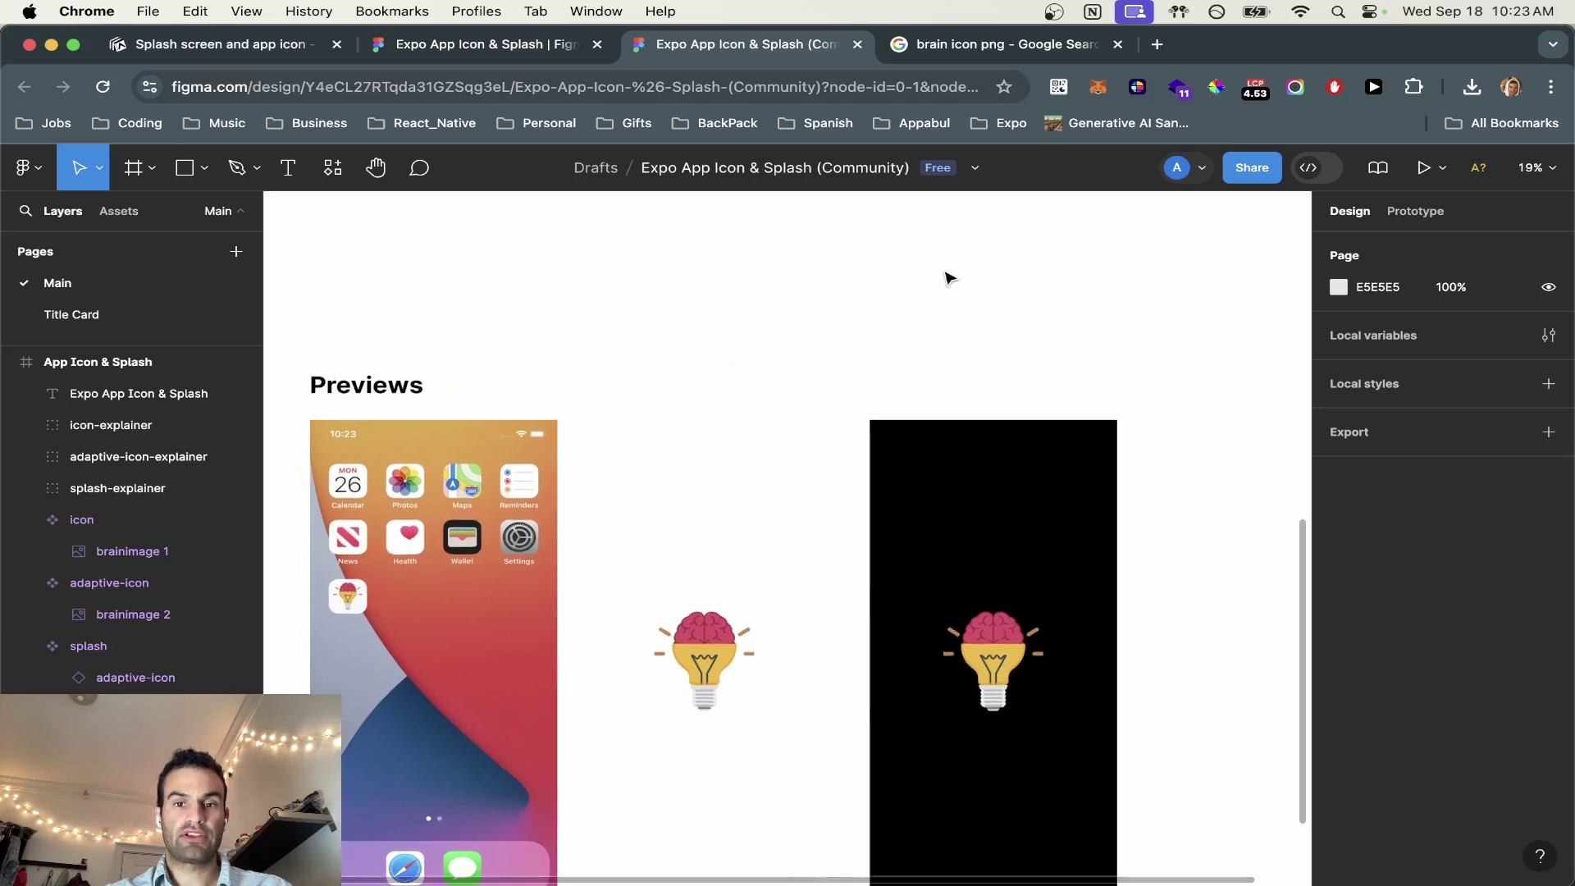
pyautogui.scroll(10, 947, 275)
# Export the splash, adaptive-icon and icon frames together as PNGs
pyautogui.click(1028, 384)
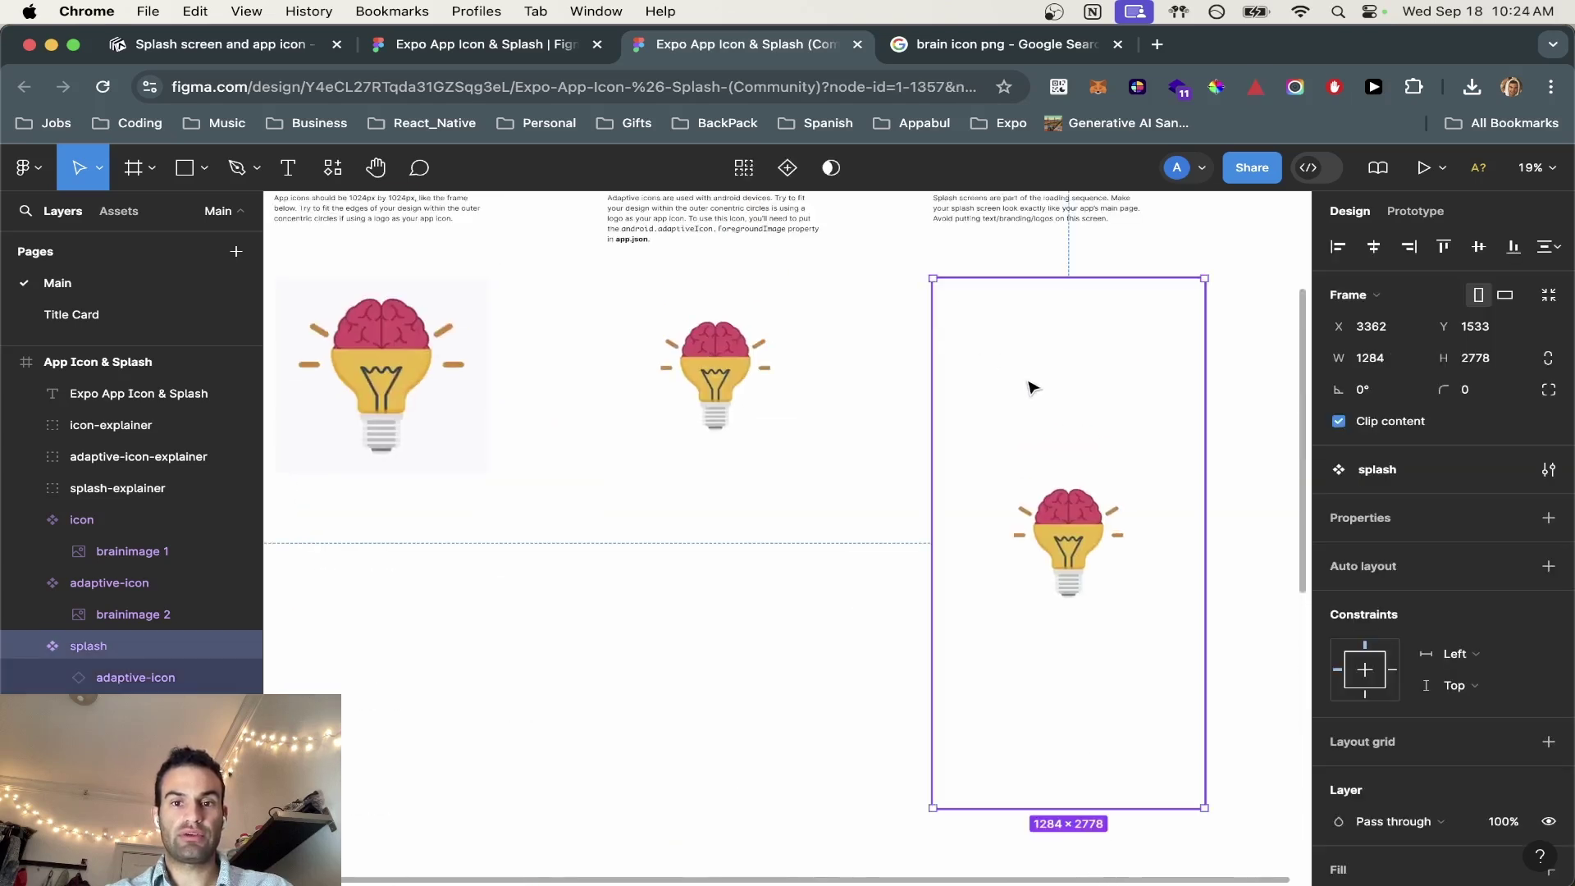
pyautogui.keyDown('shift'); pyautogui.click(770, 297); pyautogui.keyUp('shift')
pyautogui.keyDown('shift'); pyautogui.click(419, 298); pyautogui.keyUp('shift')
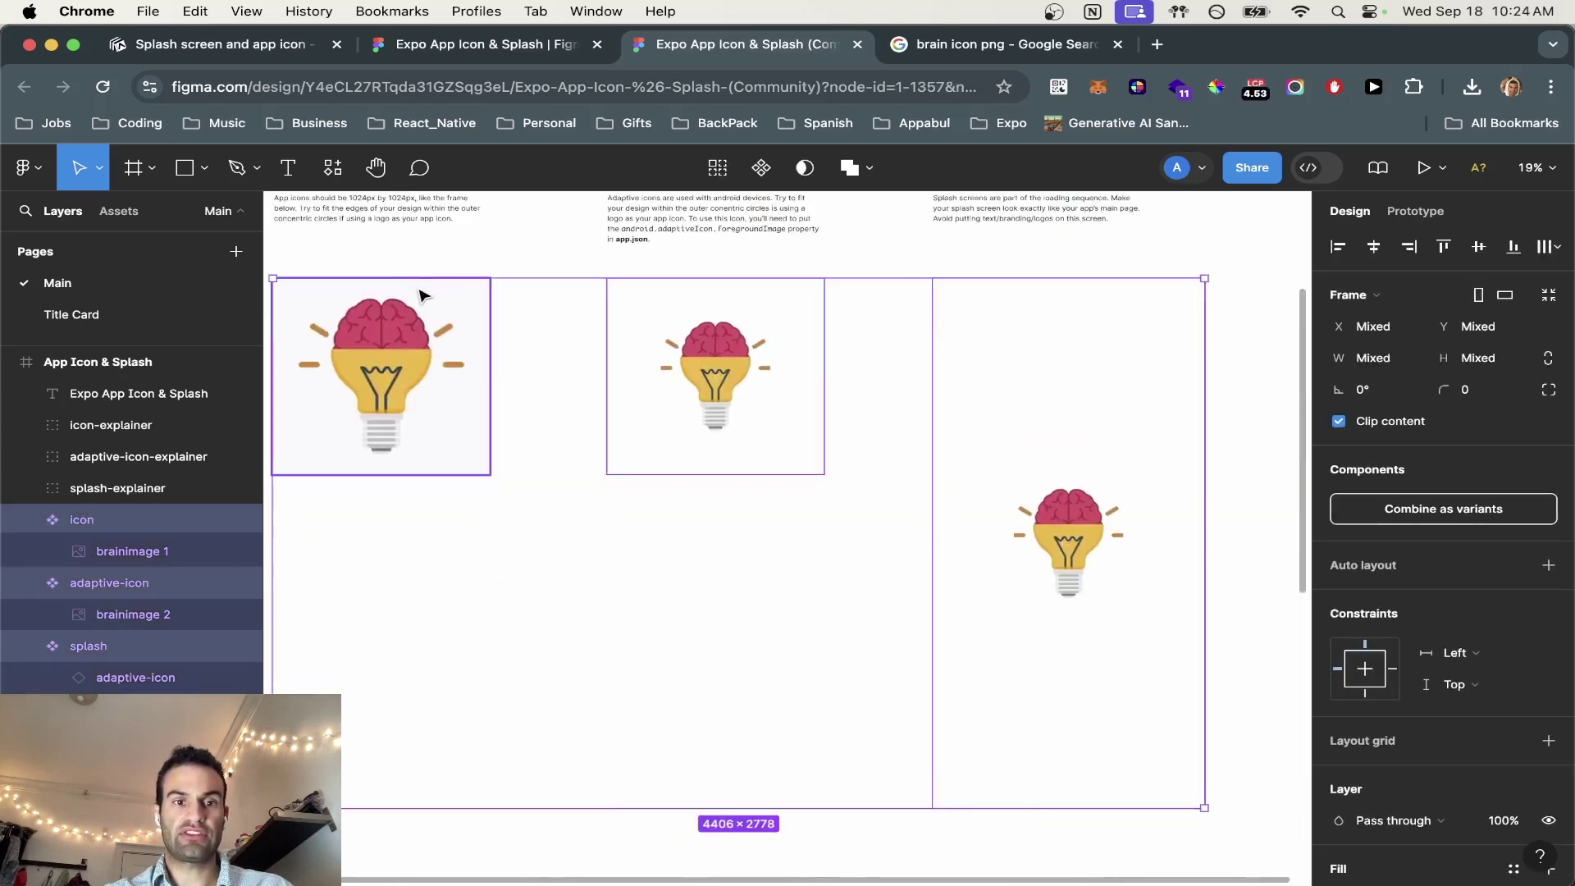
pyautogui.click(24, 168)
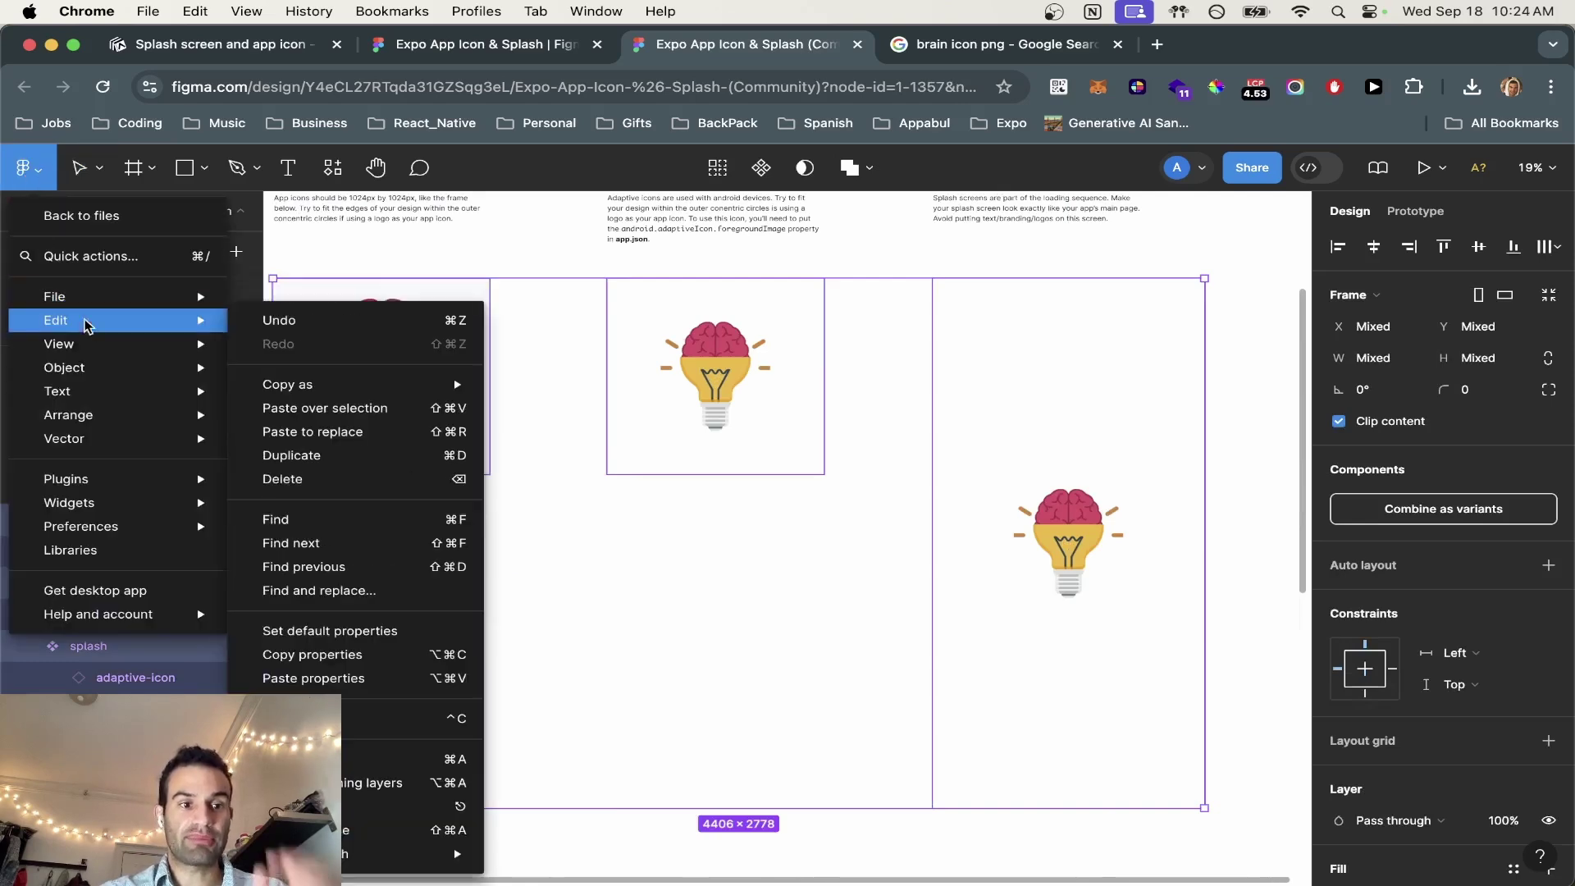
pyautogui.moveTo(135, 371)
pyautogui.moveTo(140, 299)
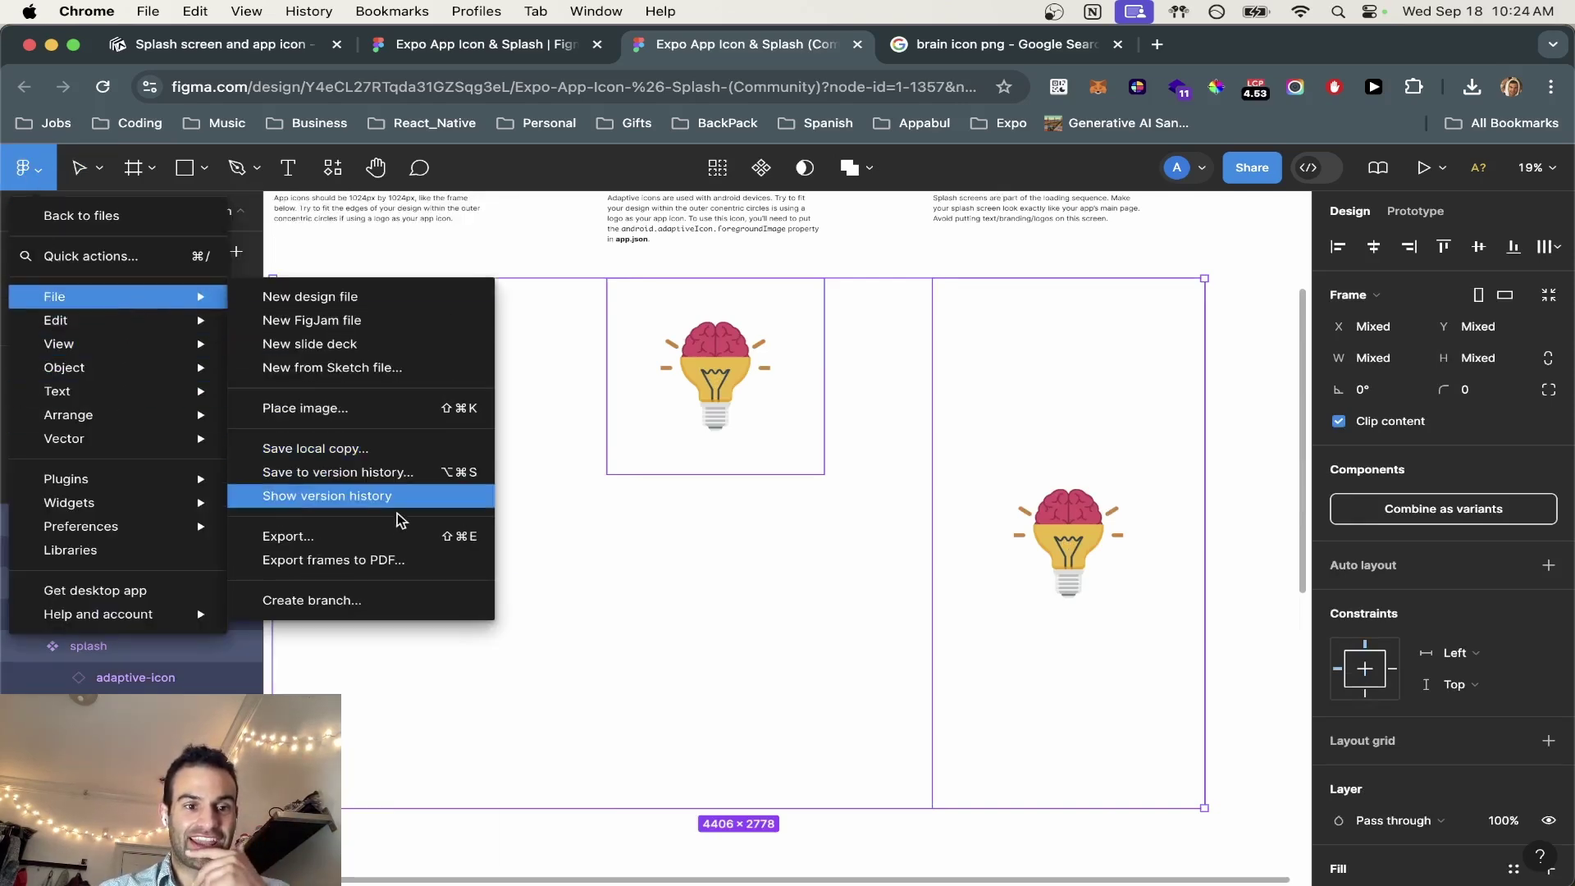
pyautogui.click(399, 541)
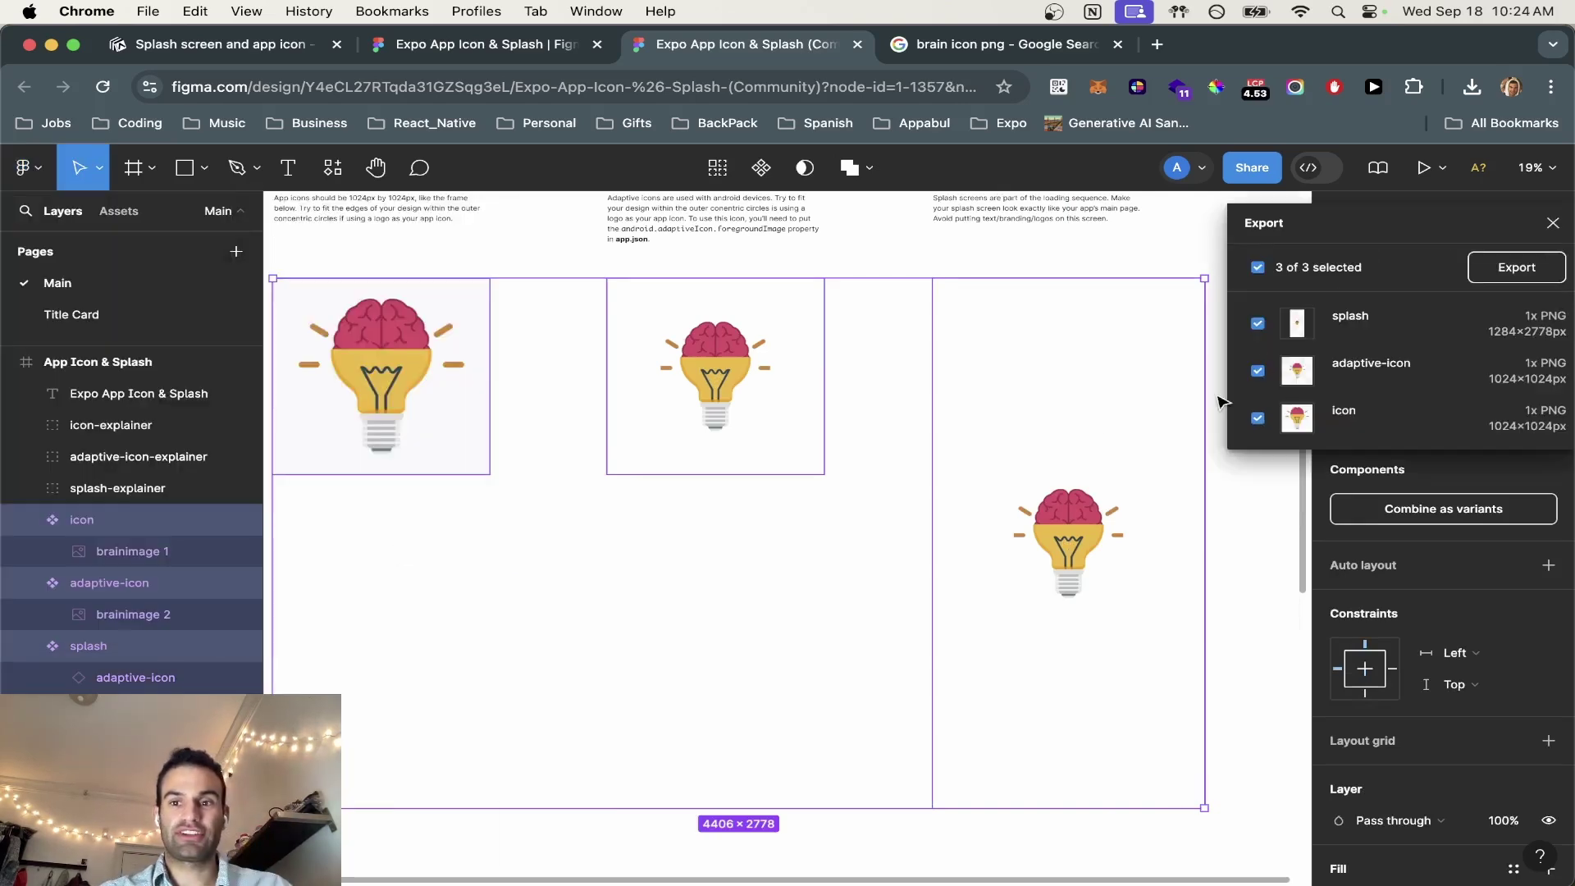
pyautogui.click(1527, 271)
# Search Spotlight for the Cursor editor
pyautogui.press('cmd+space')
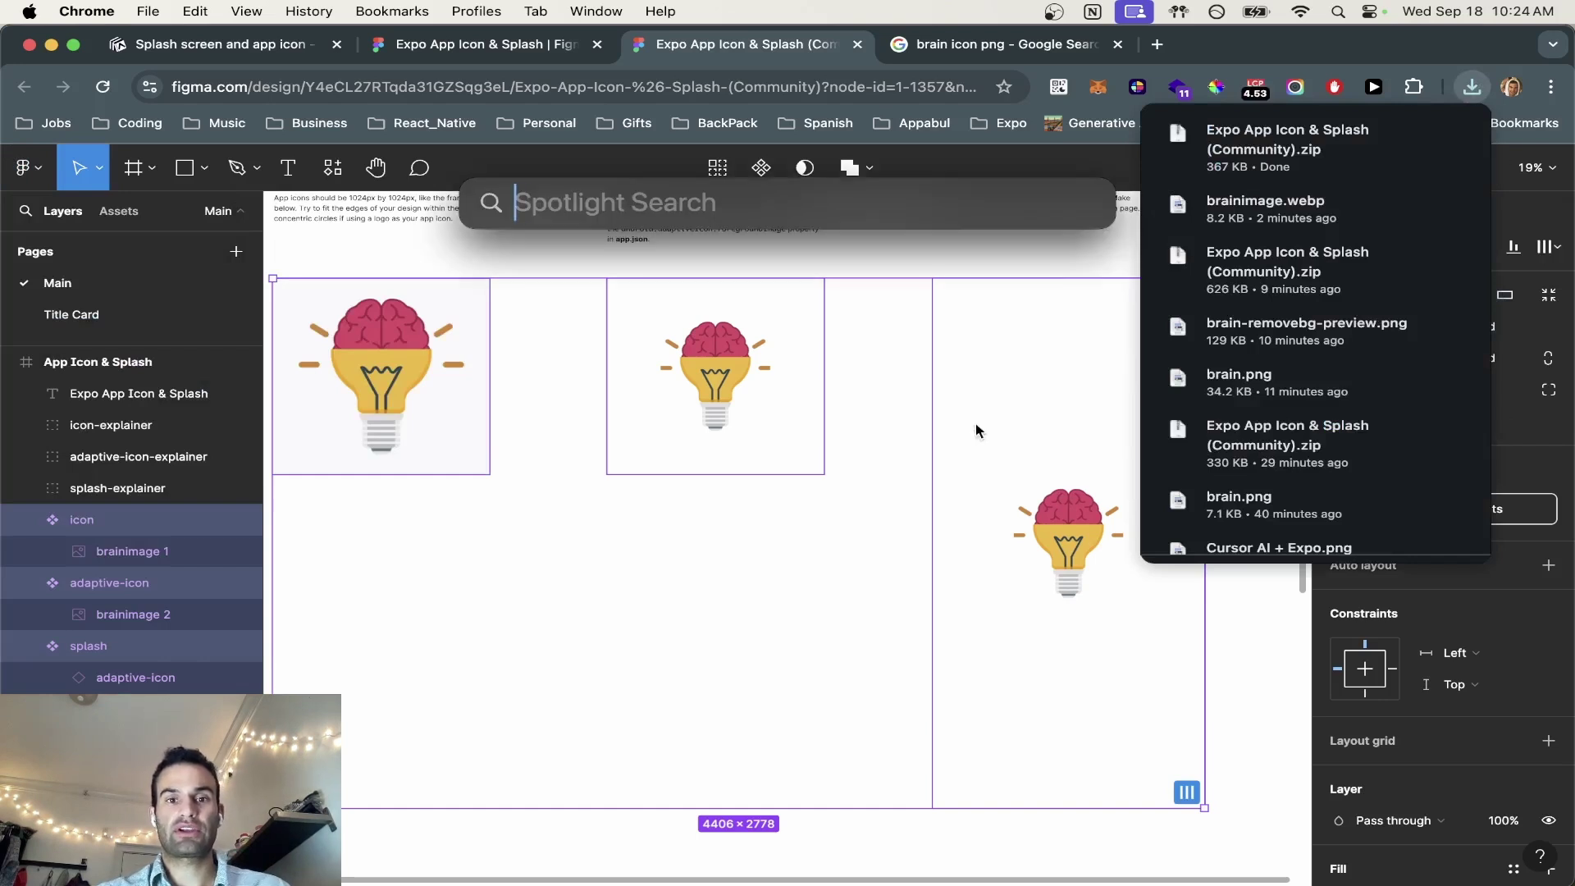
pyautogui.write('s')
pyautogui.press('BackSpace')
pyautogui.write('curos')
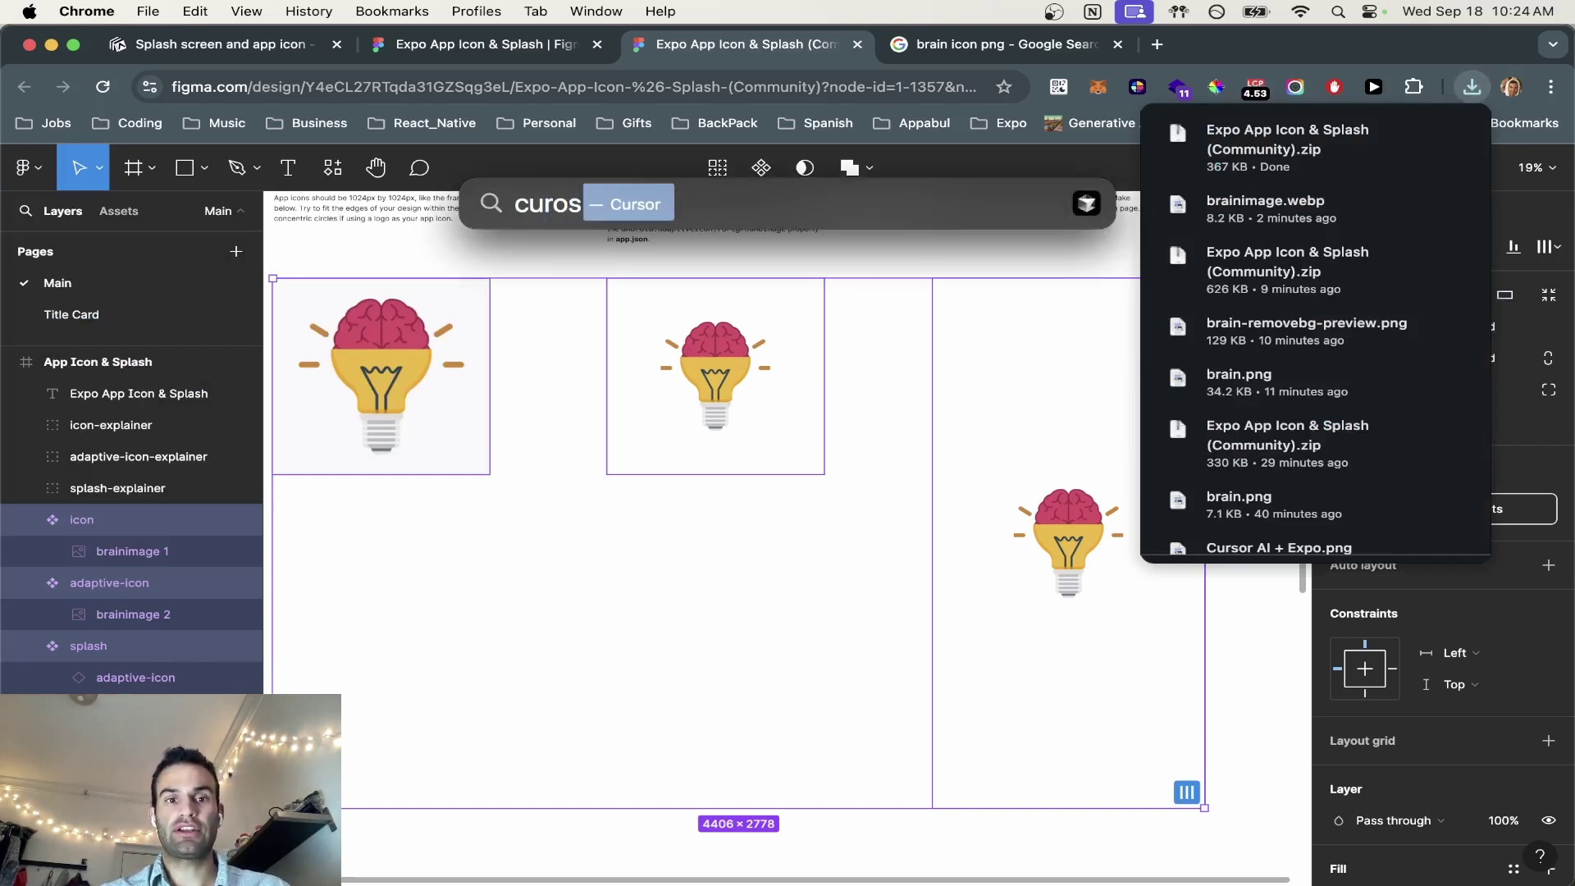
pyautogui.click(982, 432)
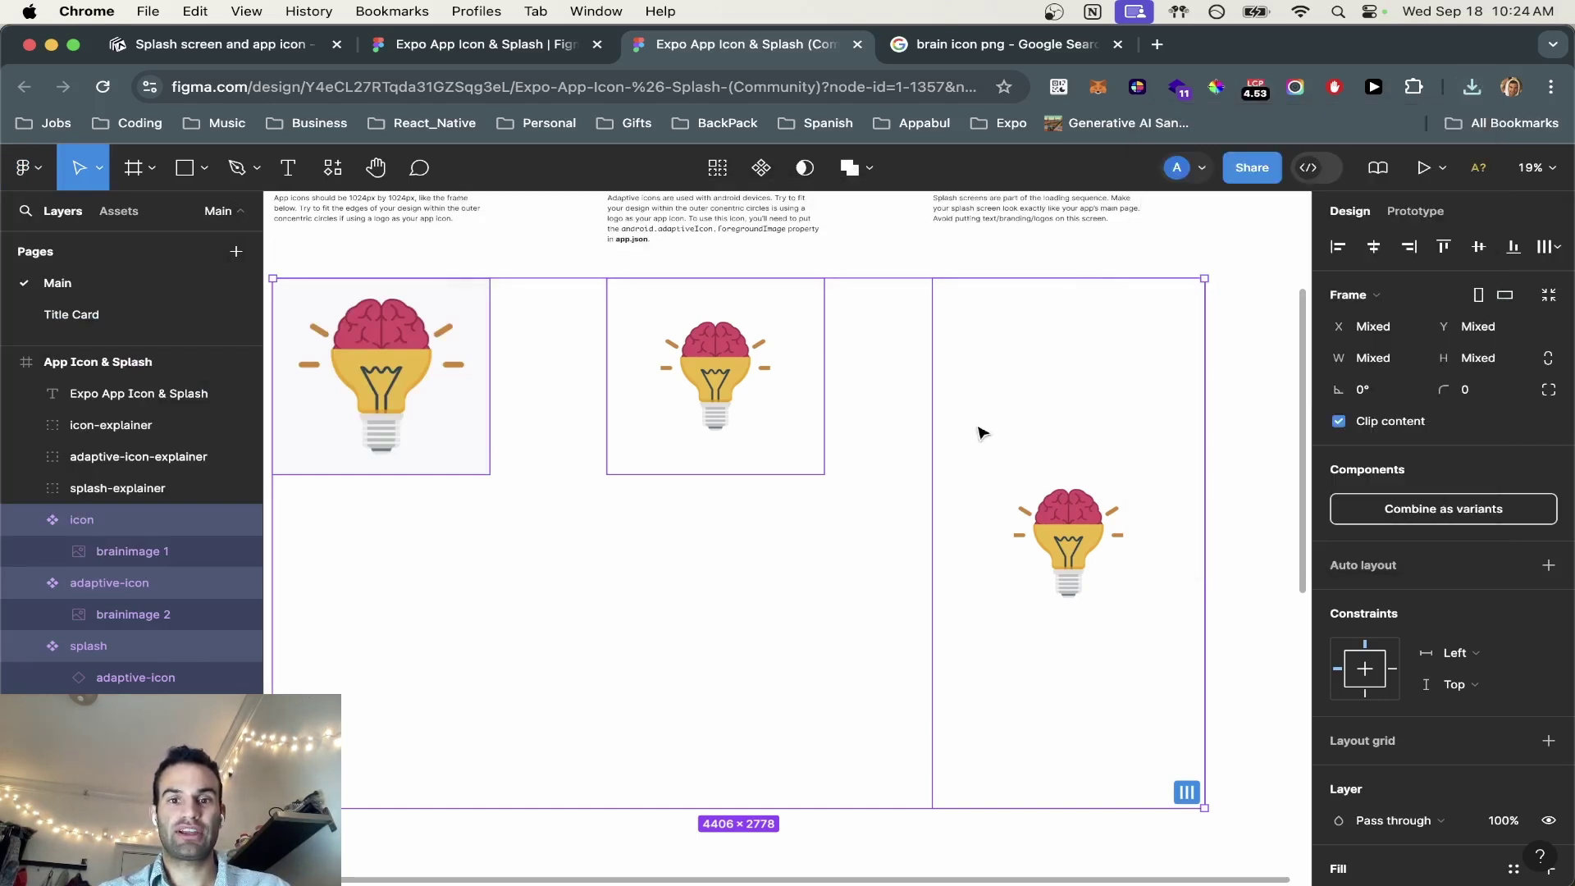
pyautogui.press('super+space')
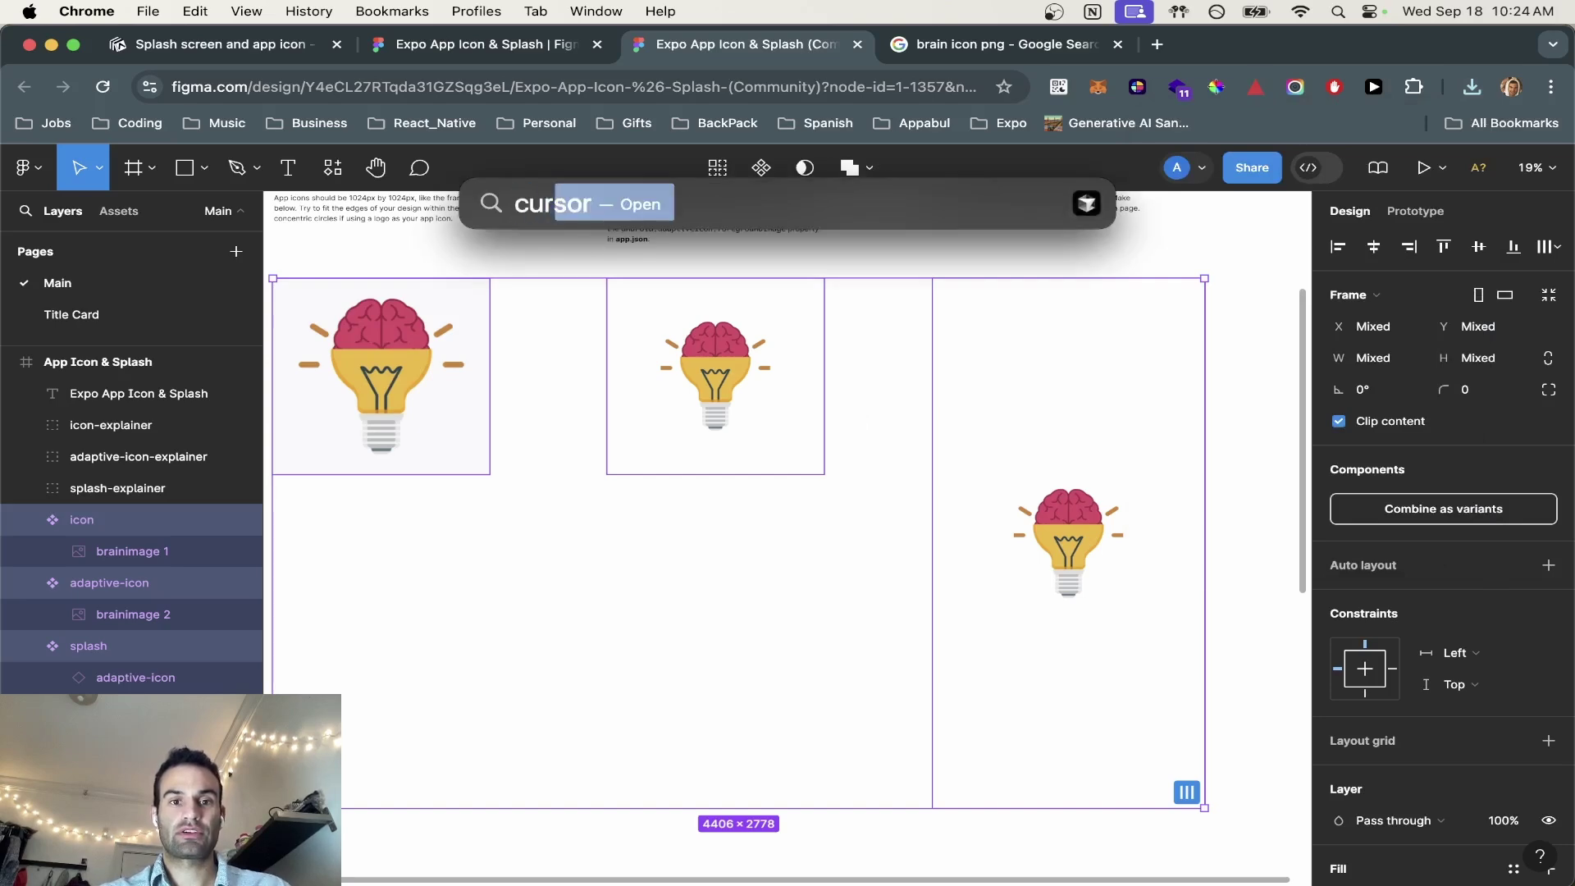
# Bring up Cursor and the simulator, then unzip the exported archive from Finder's Downloads
pyautogui.press('Return')
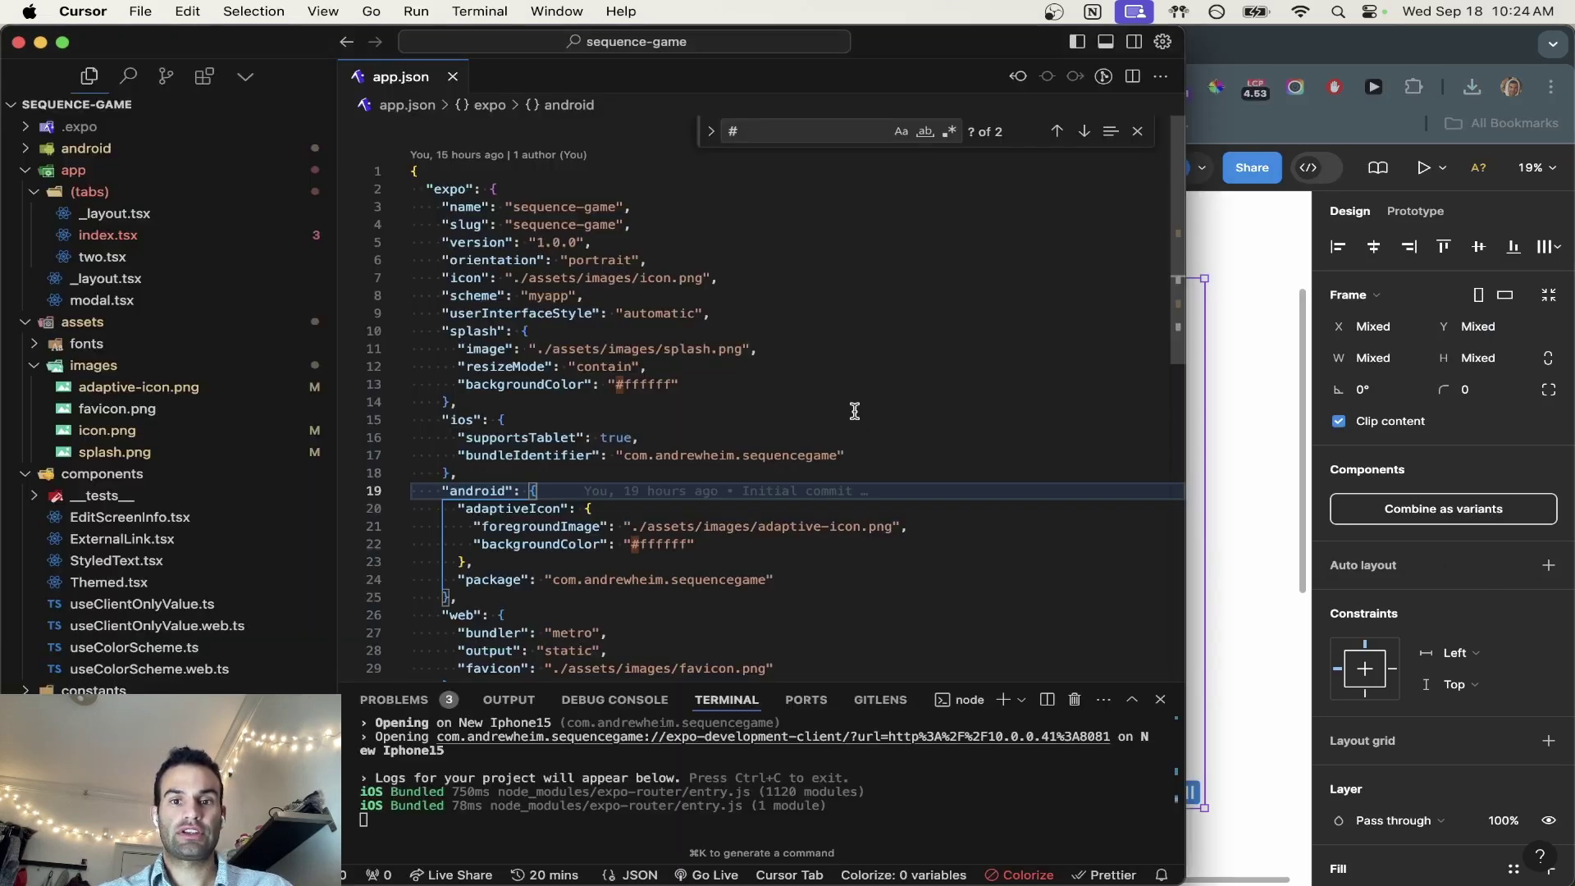
pyautogui.press('super+space')
pyautogui.write('s')
pyautogui.press('Return')
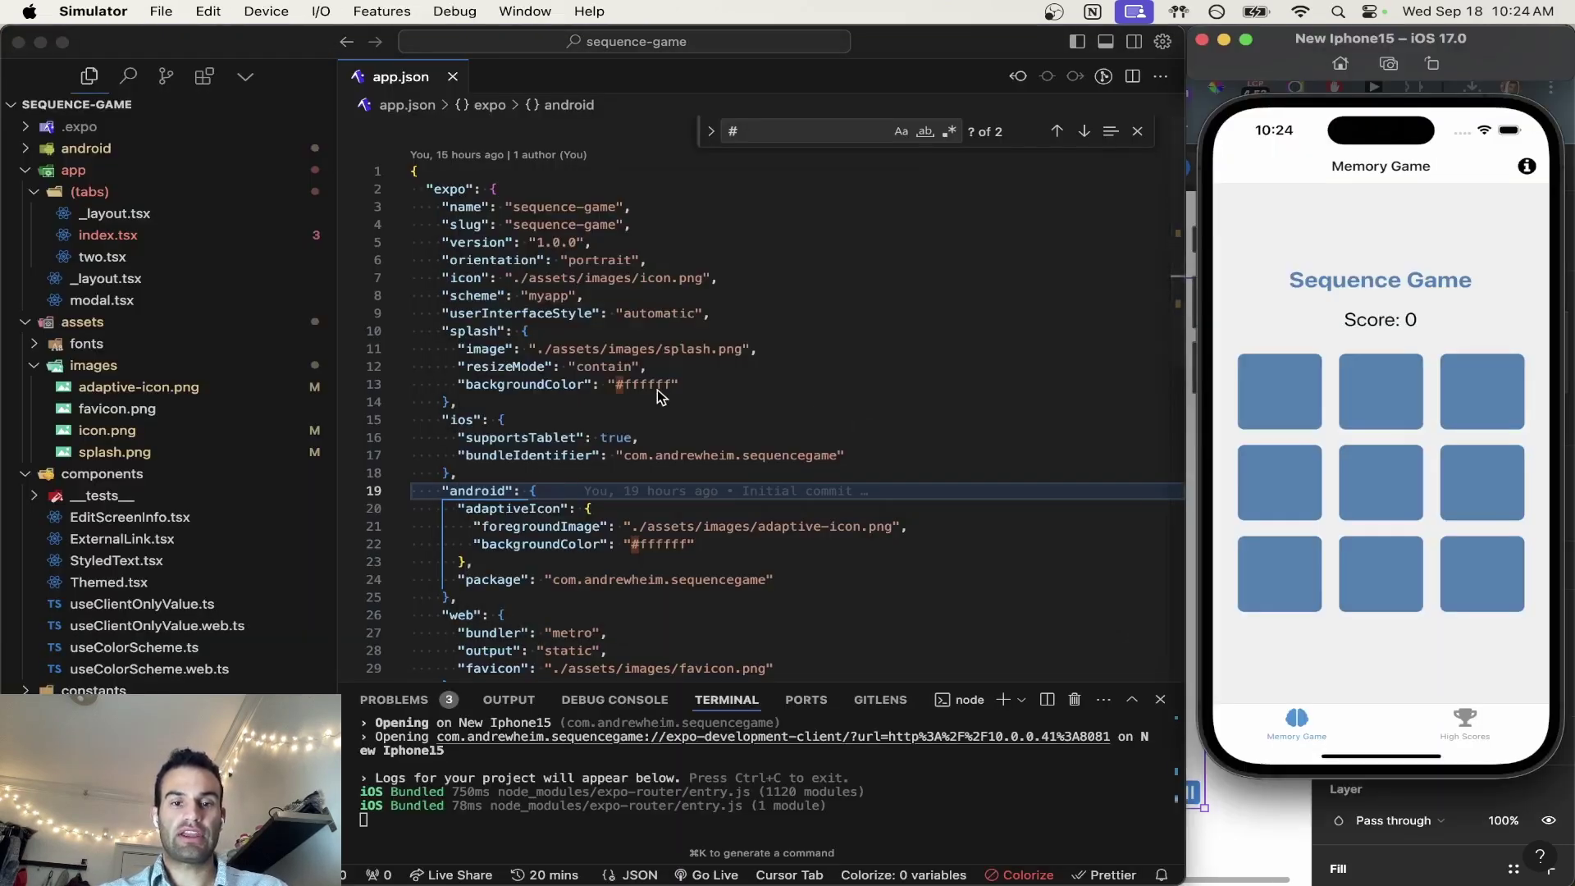
pyautogui.press('super+space')
pyautogui.write('finder')
pyautogui.press('Return')
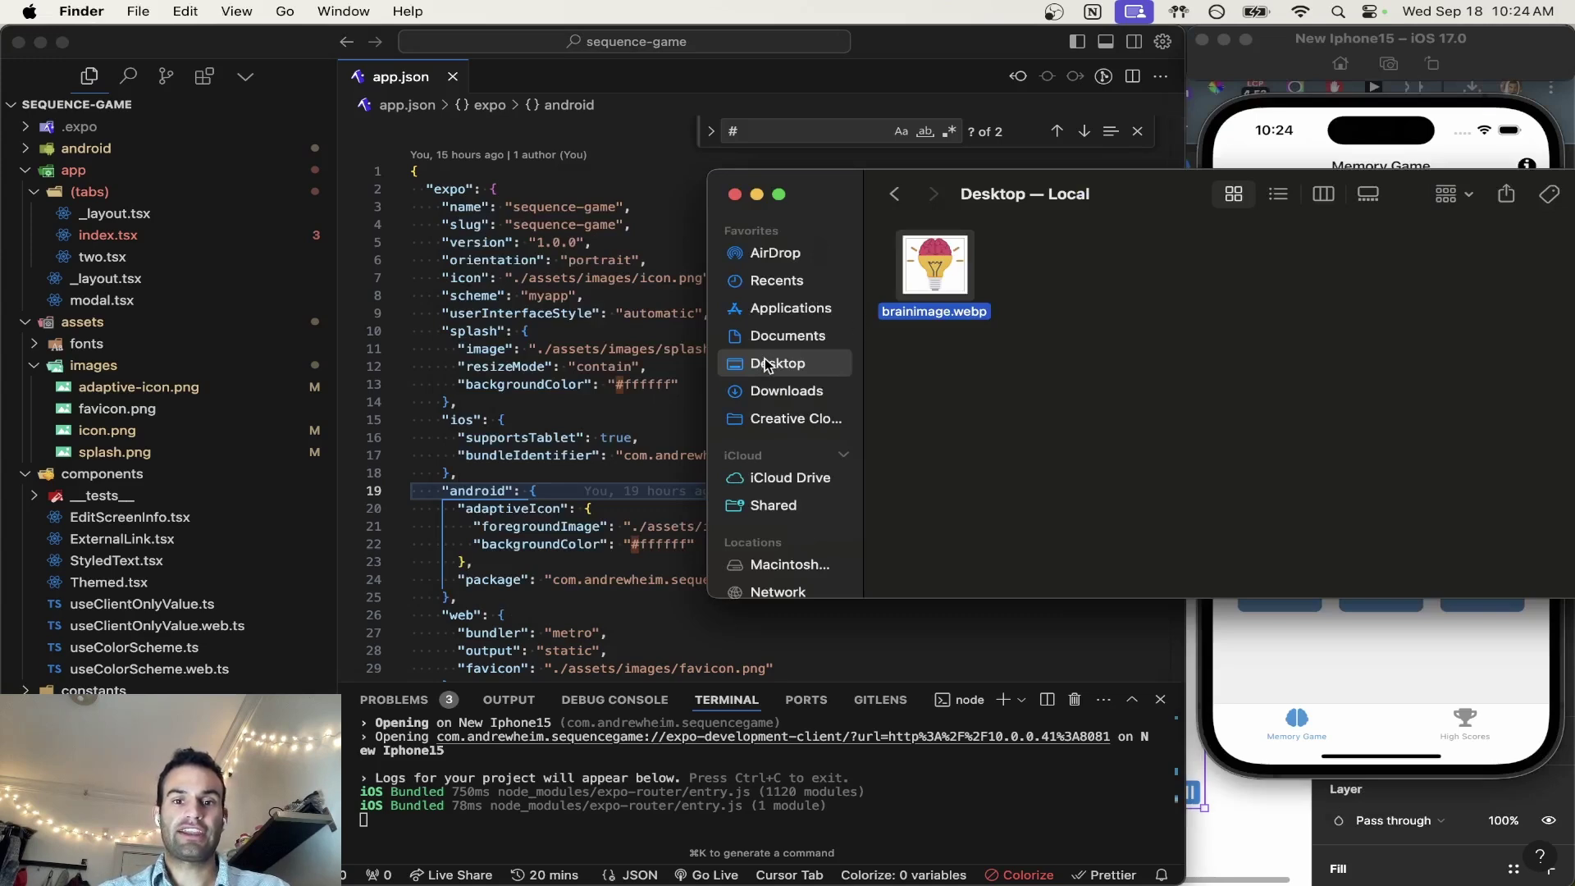
pyautogui.click(782, 395)
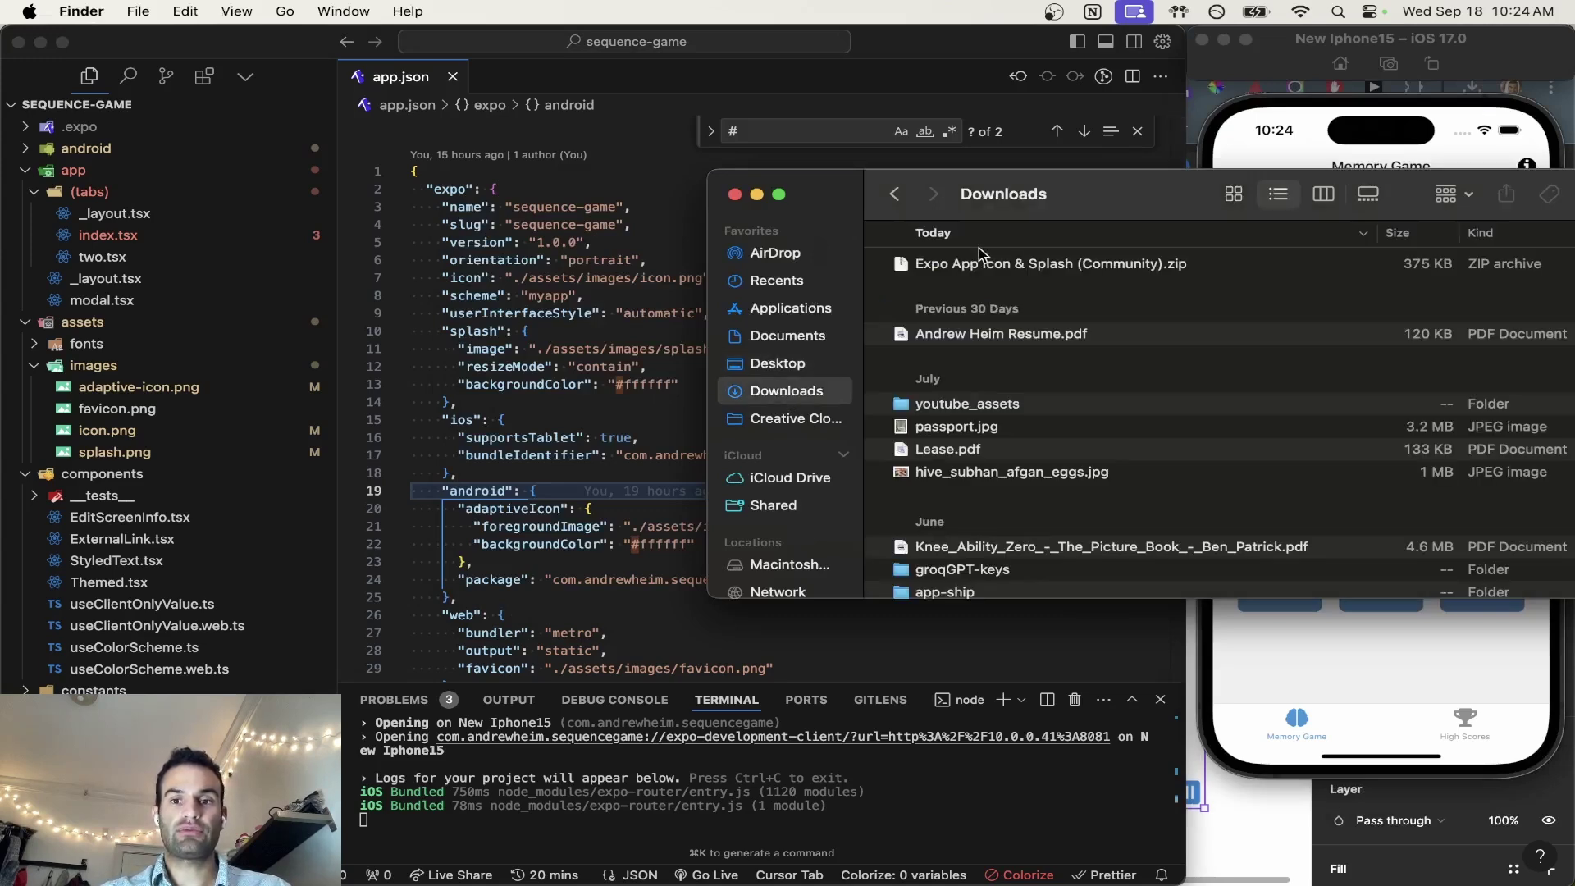
pyautogui.click(979, 265)
pyautogui.doubleClick(978, 263)
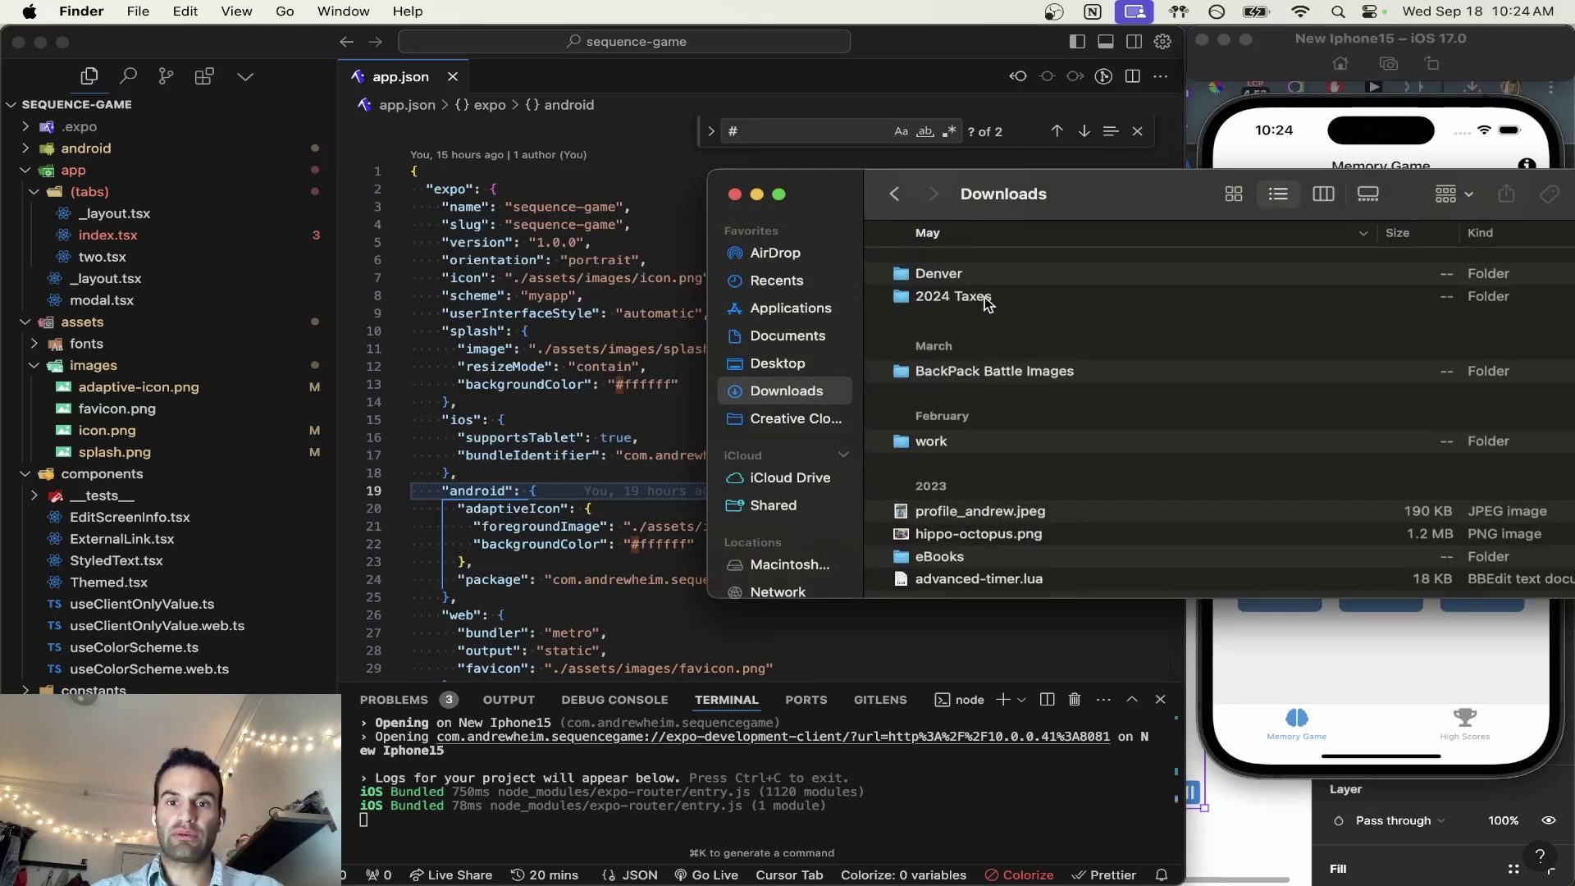
pyautogui.doubleClick(1003, 287)
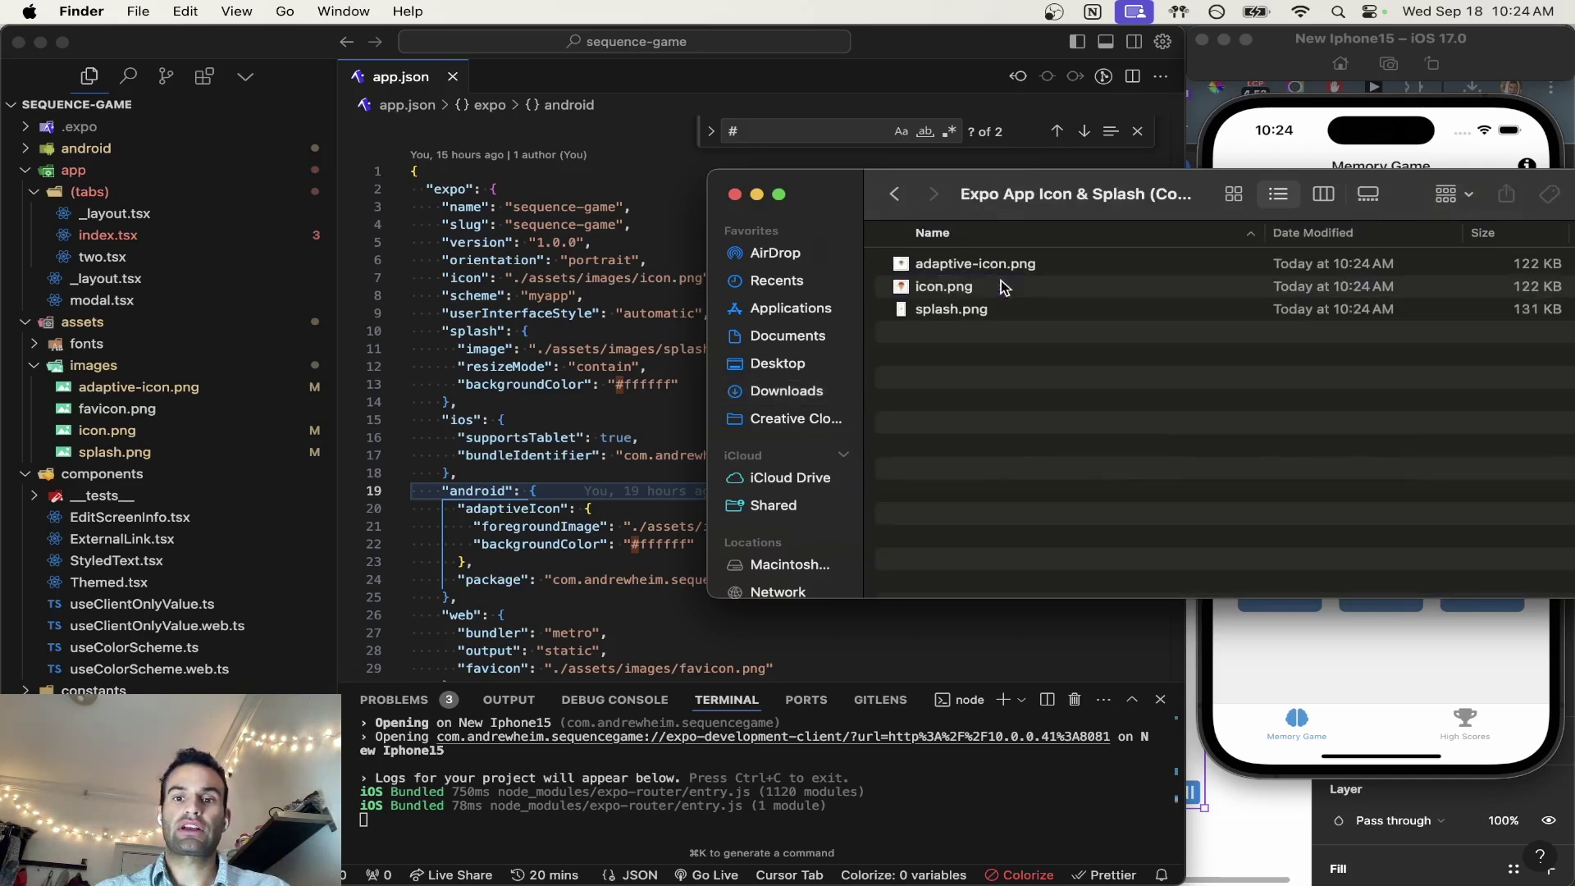
# Copy the adaptive-icon, icon and splash PNGs into assets/images, replacing the old files
pyautogui.click(977, 269)
pyautogui.click(958, 326)
pyautogui.press('super+a')
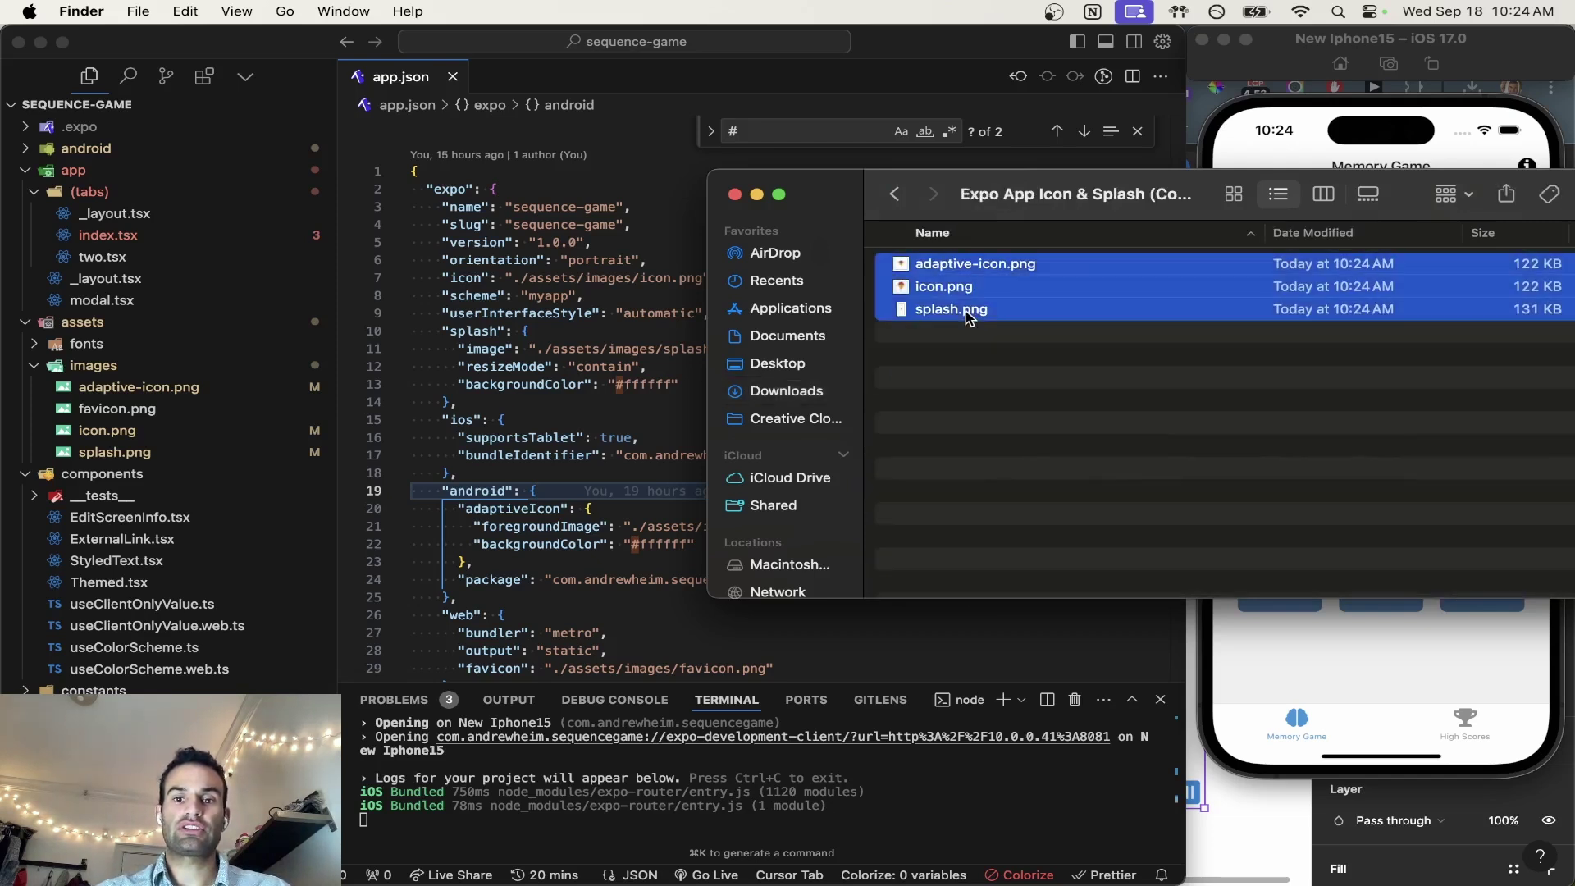
pyautogui.moveTo(934, 258); pyautogui.dragTo(185, 318)
pyautogui.moveTo(170, 408); pyautogui.dragTo(170, 412)
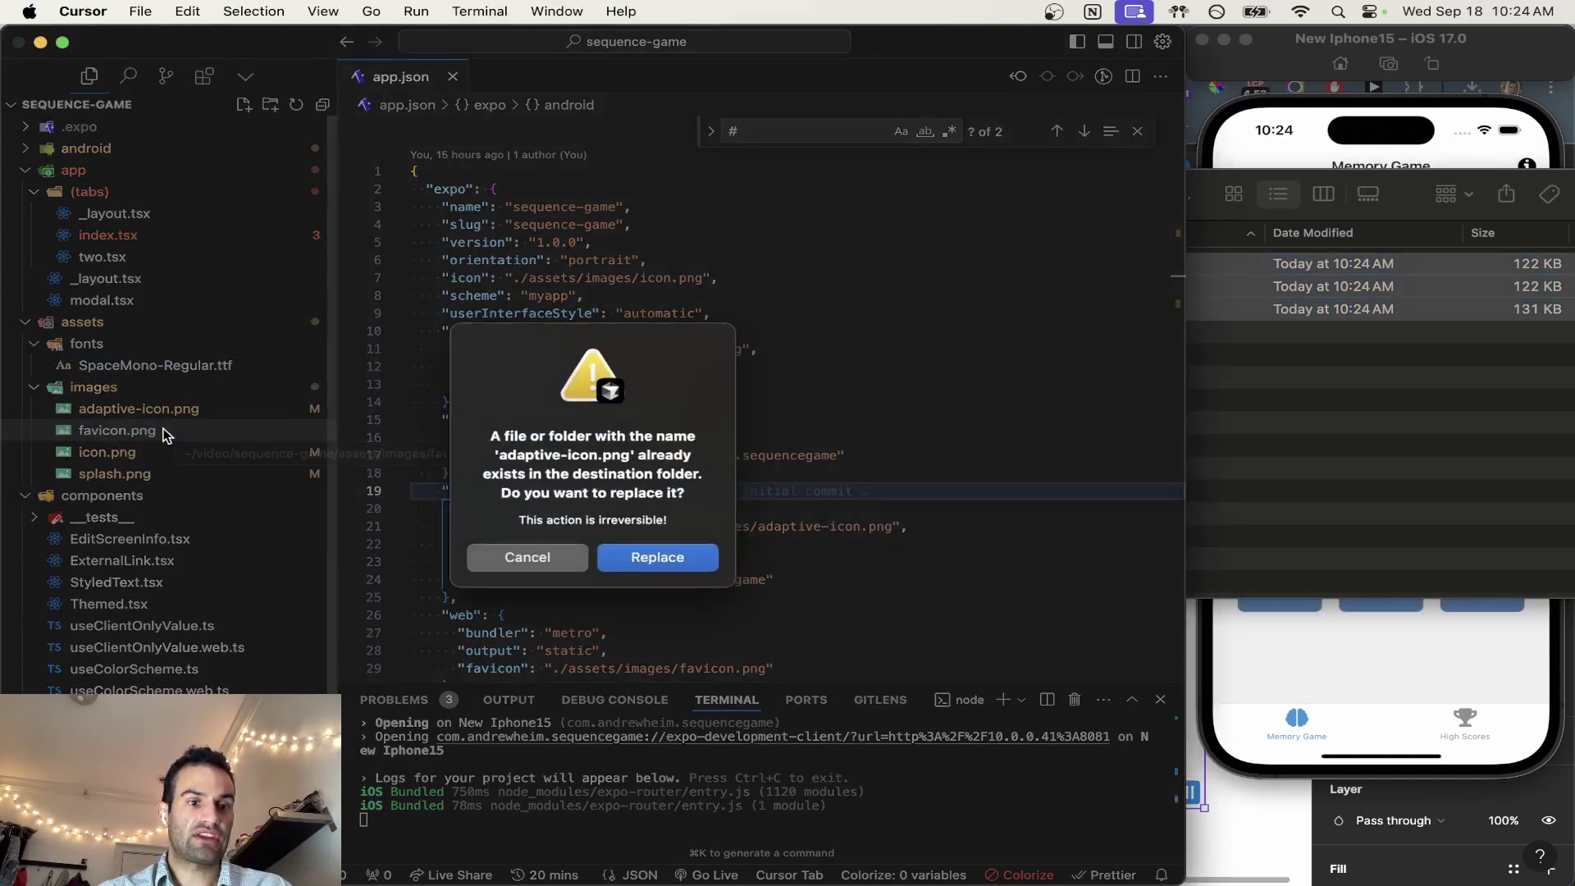
pyautogui.click(677, 560)
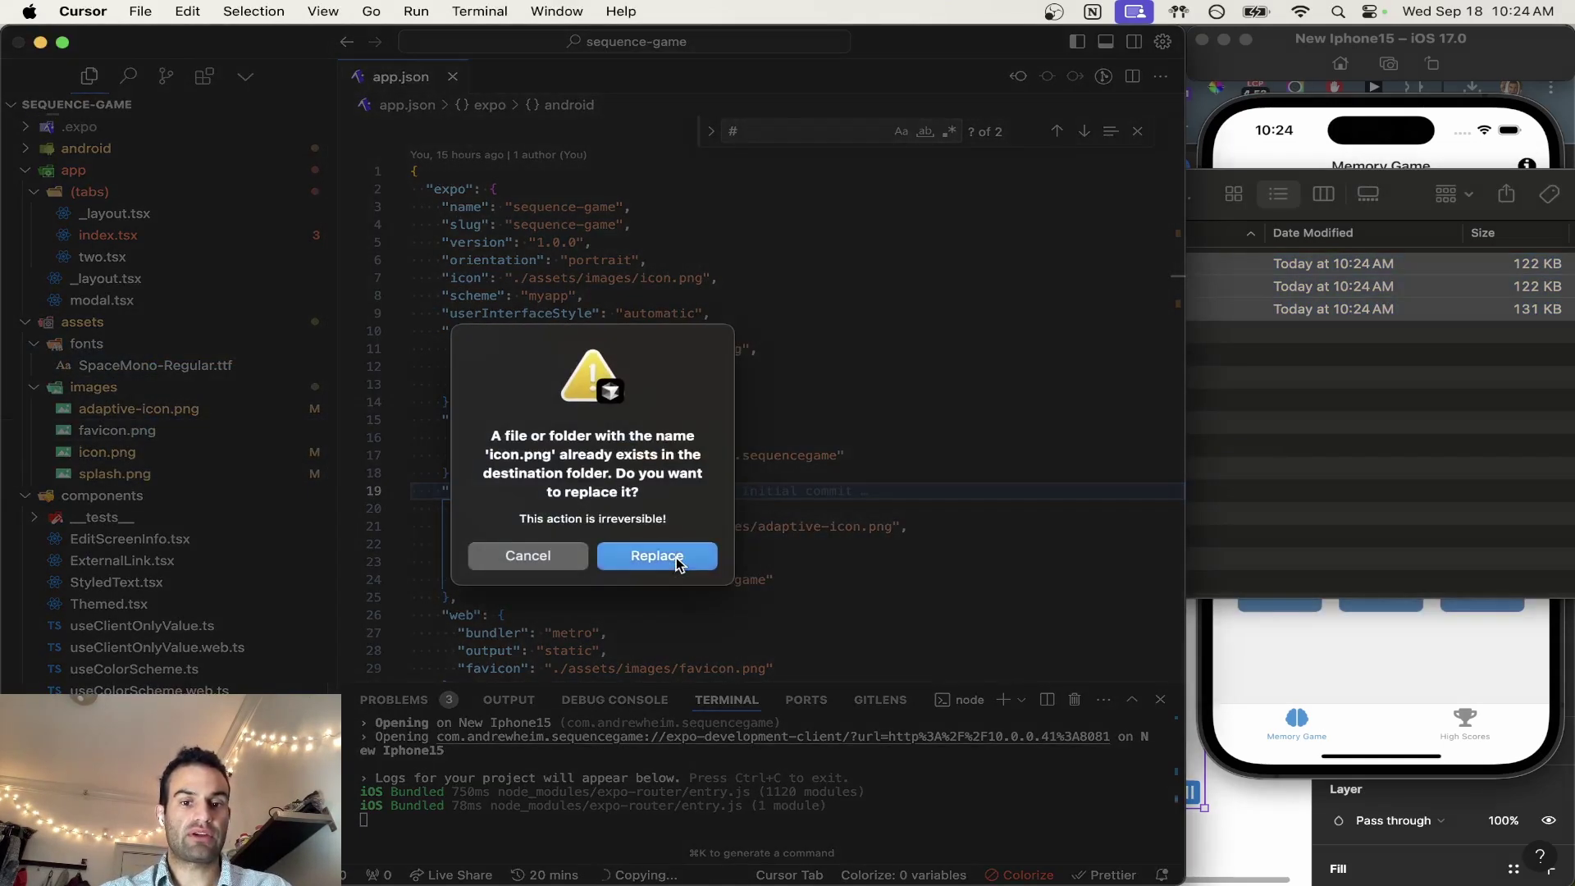
pyautogui.click(676, 559)
pyautogui.click(676, 558)
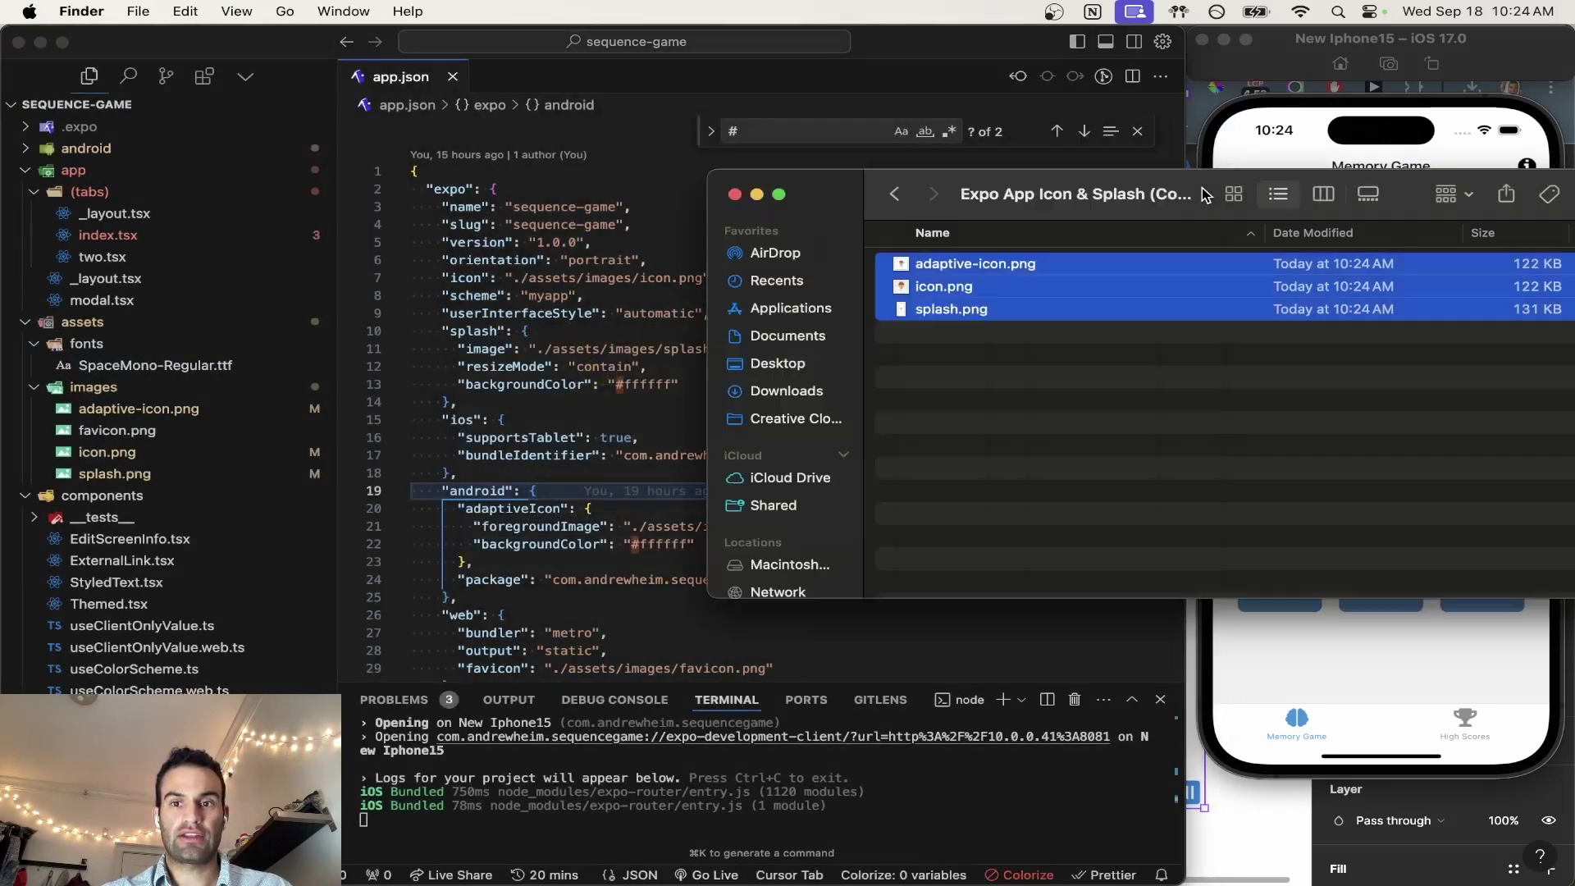
# Close Finder, return the simulator home, and stop the Expo dev server in Cursor's terminal
pyautogui.click(735, 194)
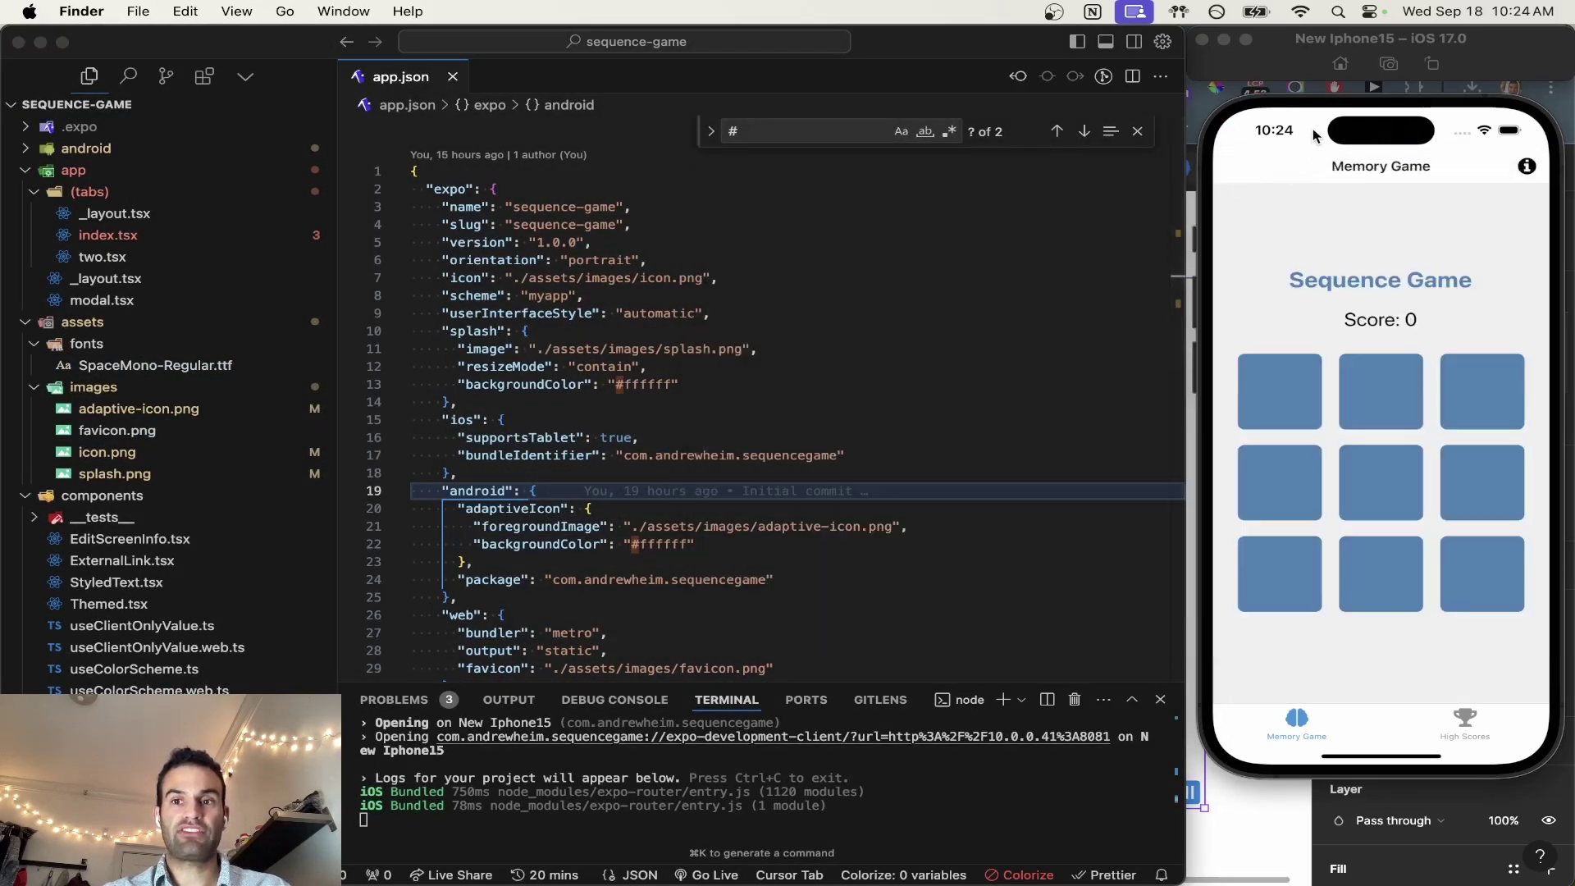
pyautogui.click(1340, 65)
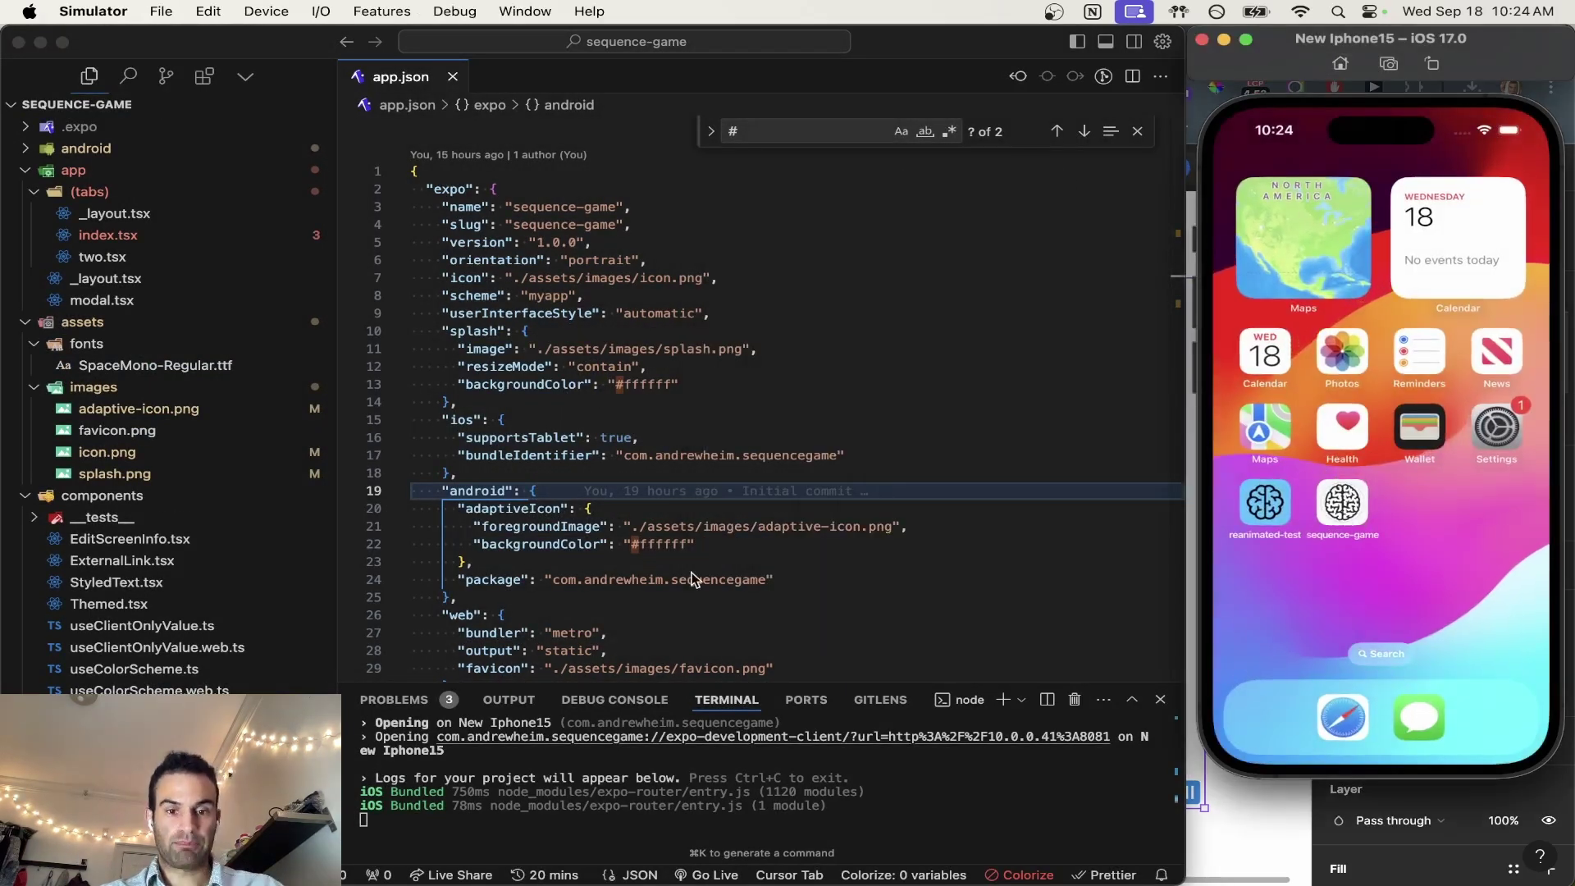
pyautogui.click(762, 831)
pyautogui.hotkey('ctrl', 'c')
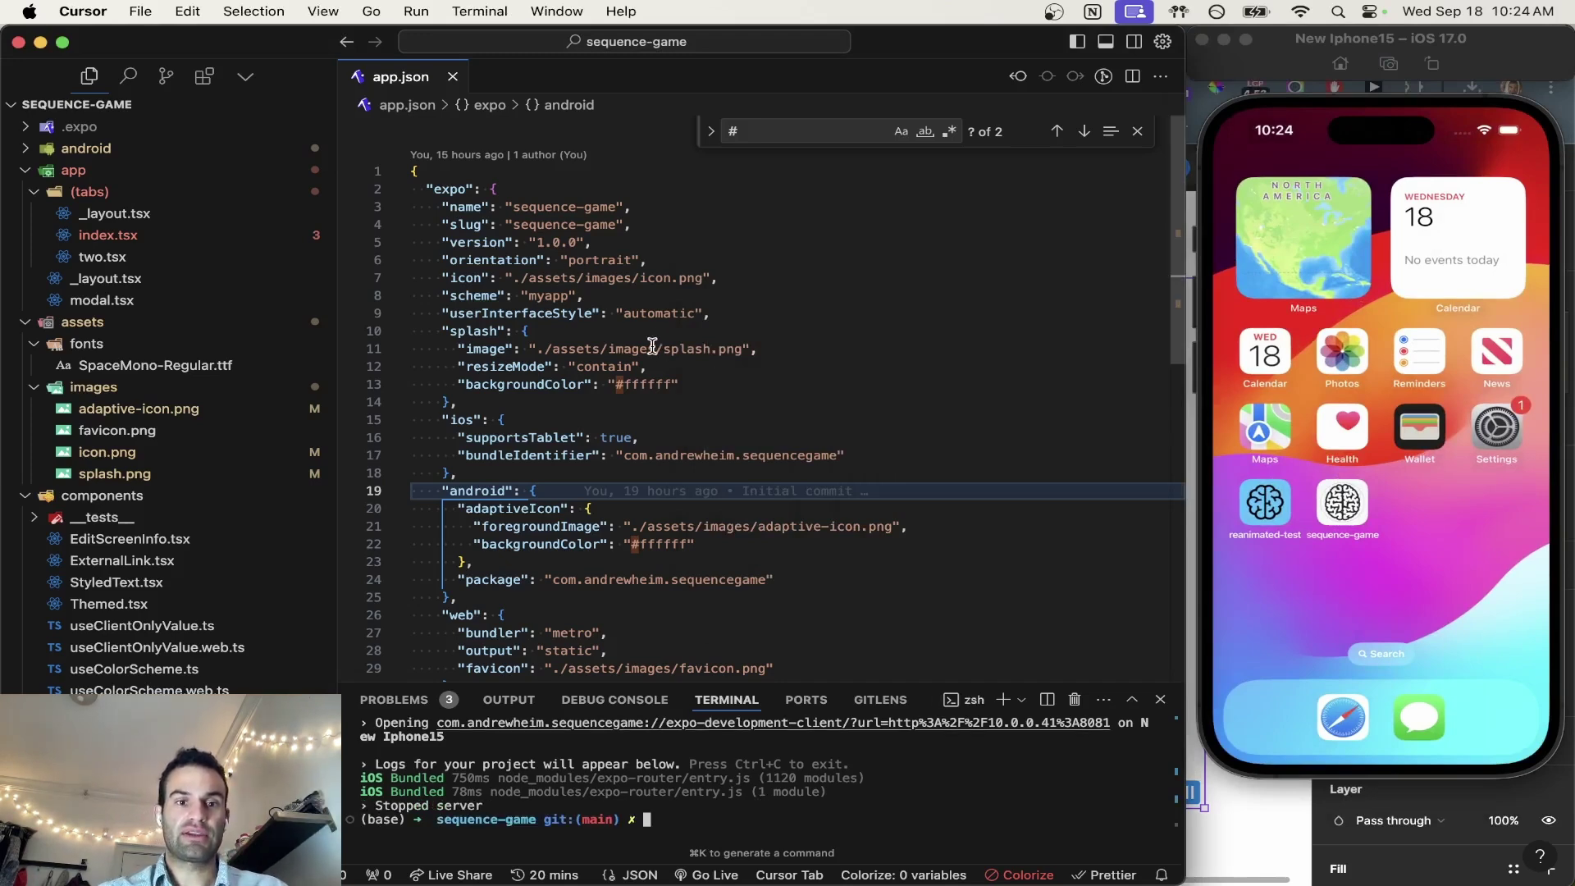
pyautogui.moveTo(574, 348); pyautogui.dragTo(757, 348)
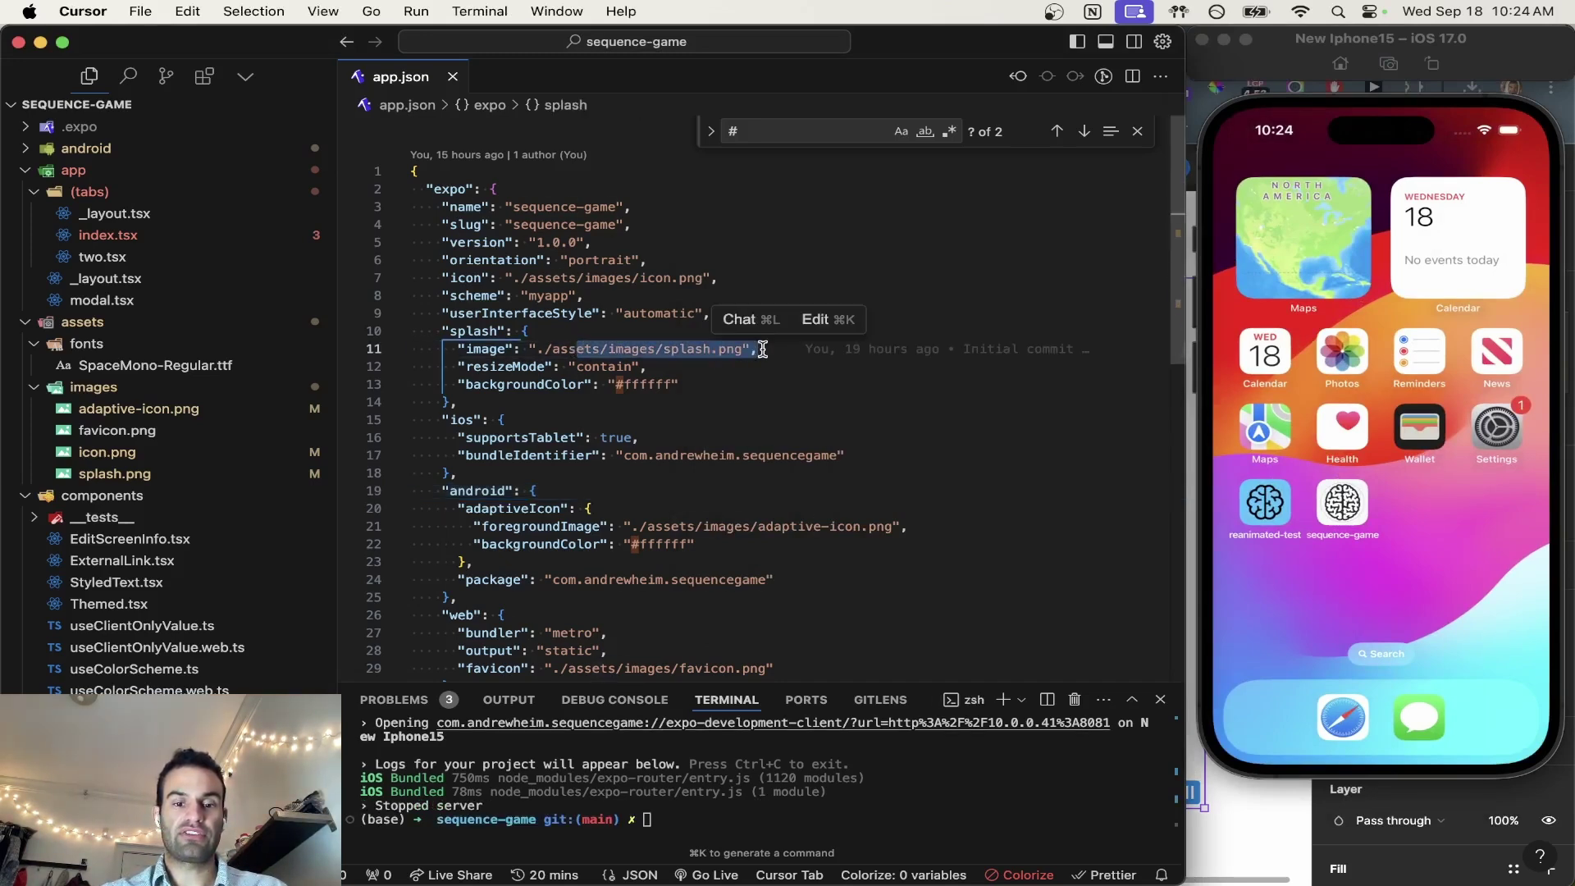
pyautogui.click(733, 810)
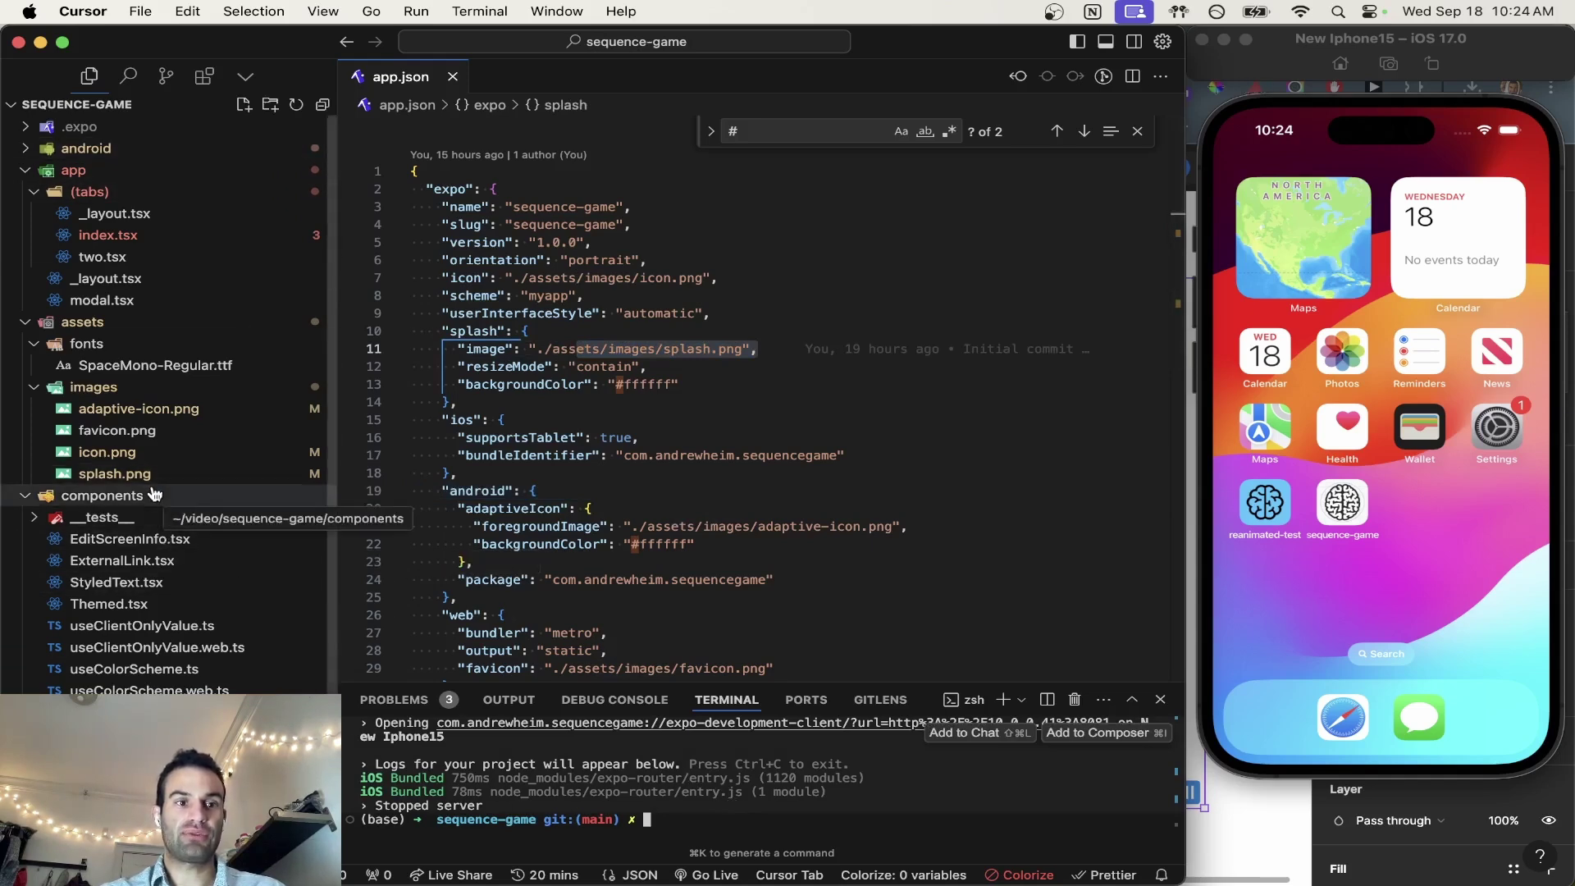
pyautogui.click(747, 823)
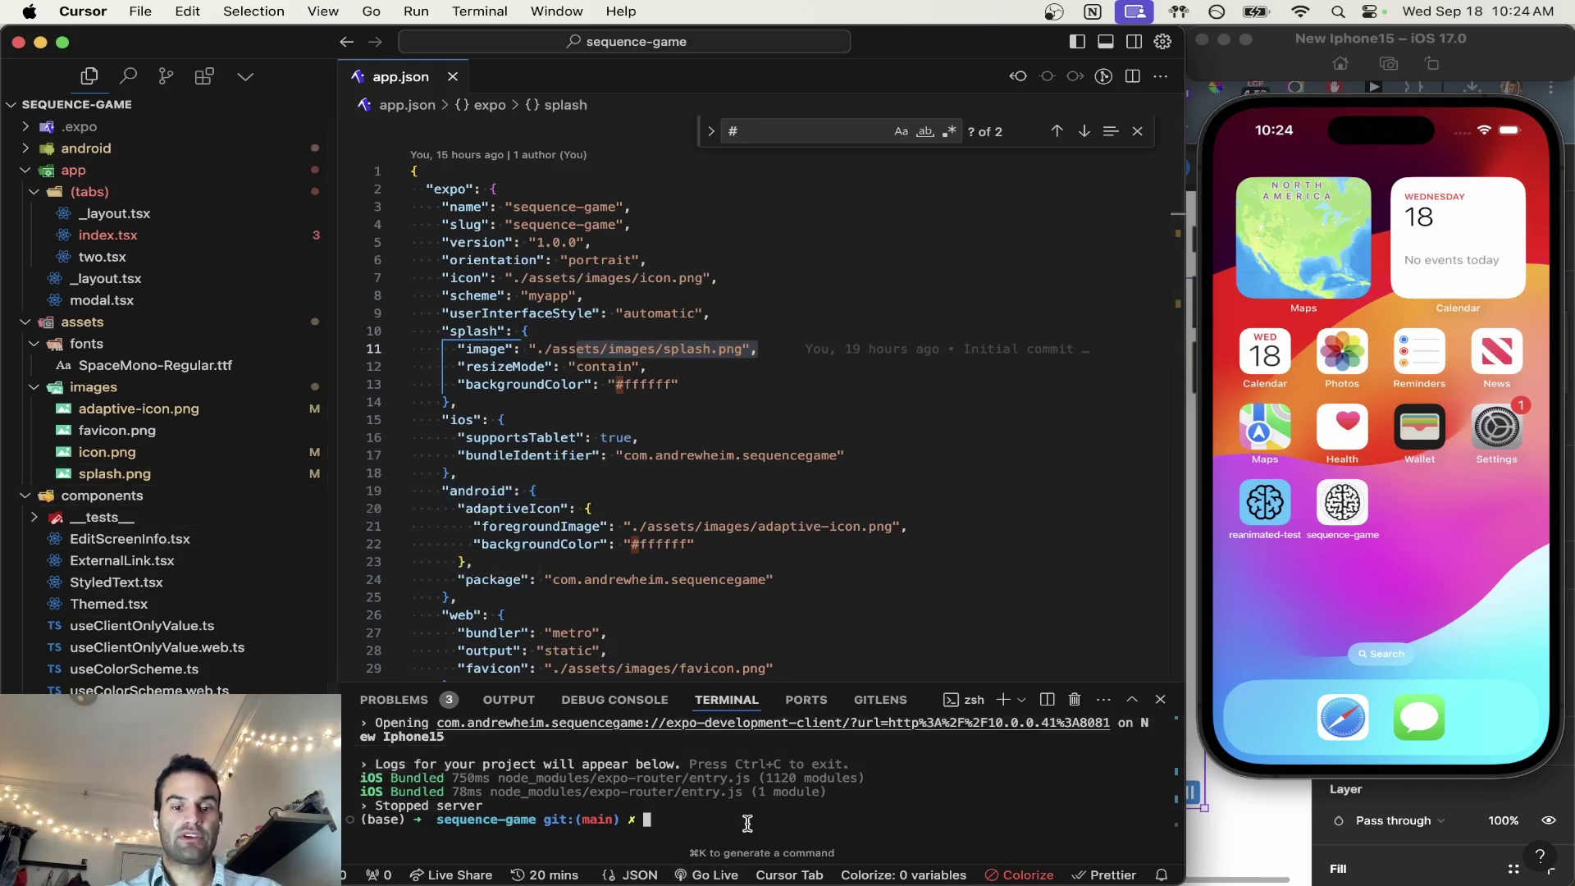
# Run npx expo prebuild, then npx expo run:ios to rebuild the app for the iOS simulator
pyautogui.write('npx expo prebui')
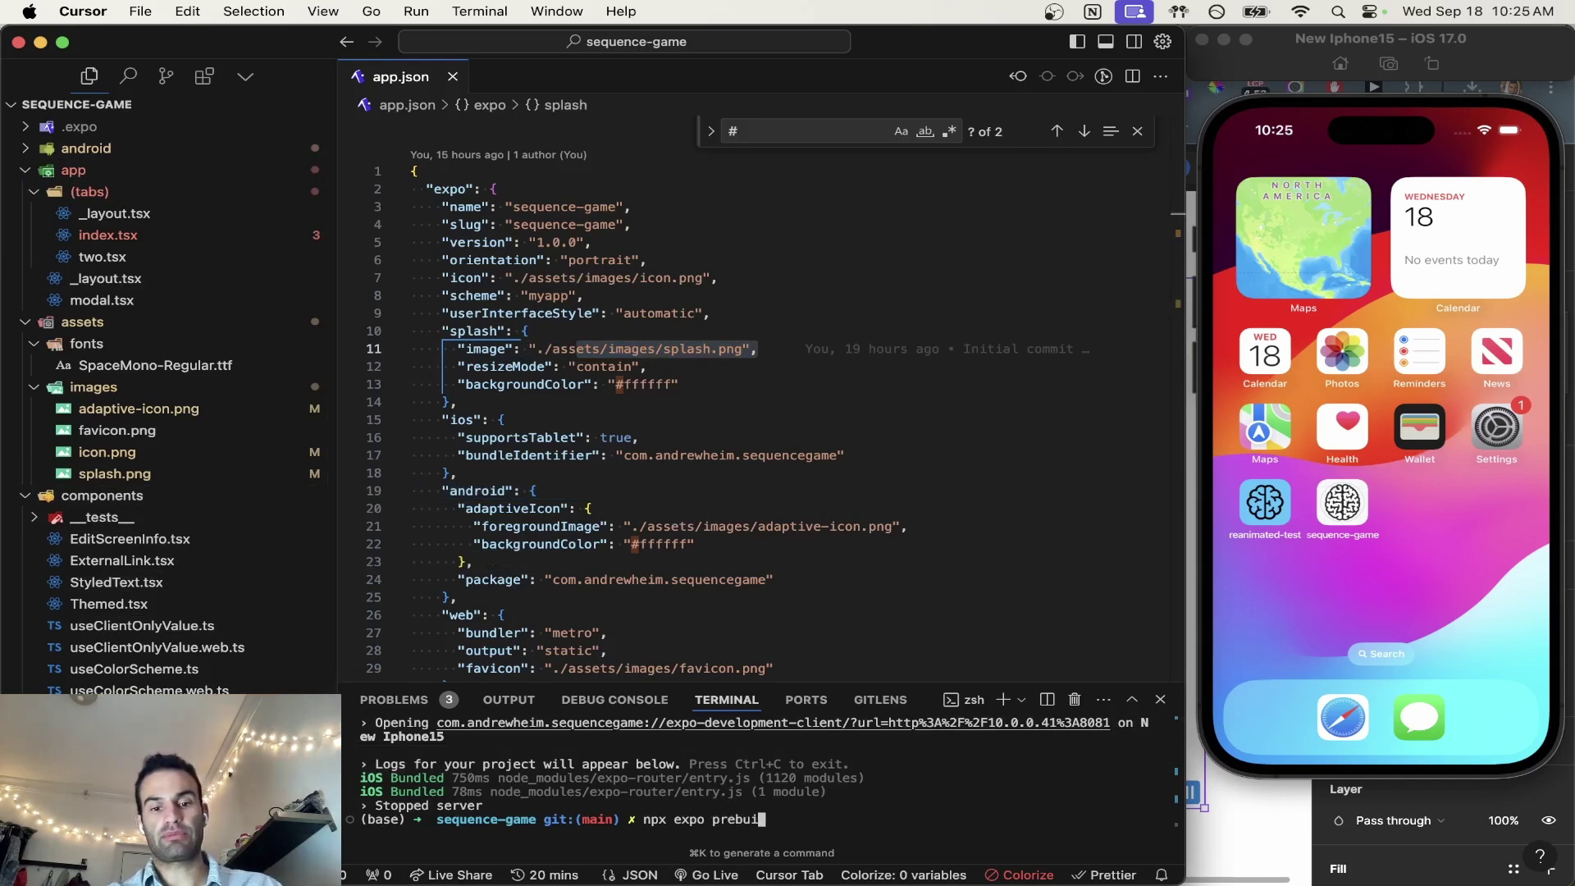
pyautogui.write('ld')
pyautogui.press('Return')
pyautogui.write('npx expo run')
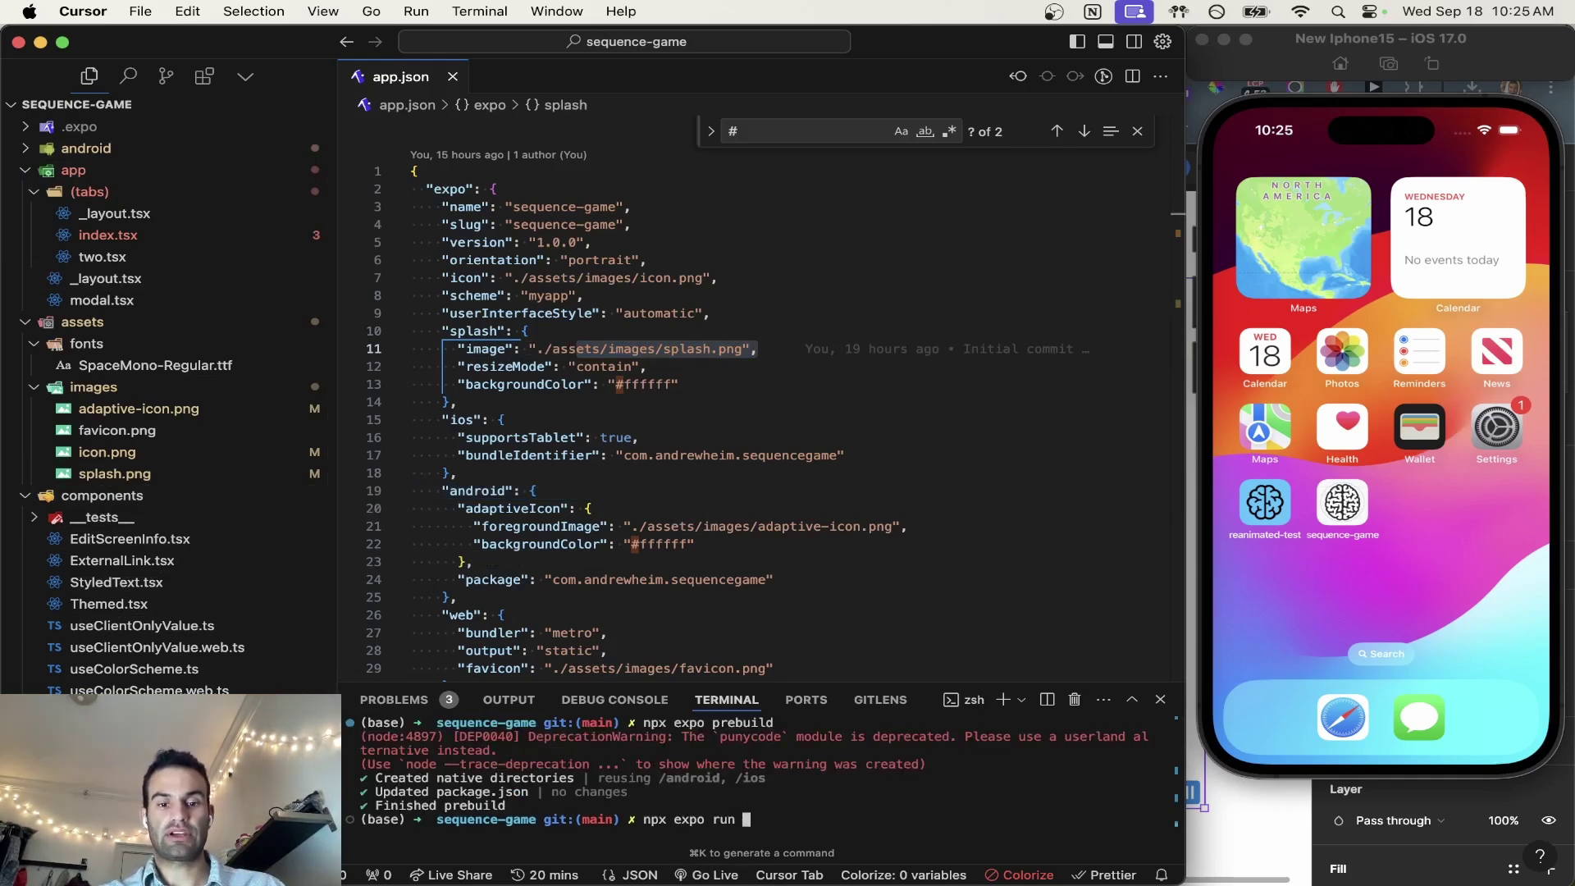
pyautogui.write(':ios')
pyautogui.press('Return')
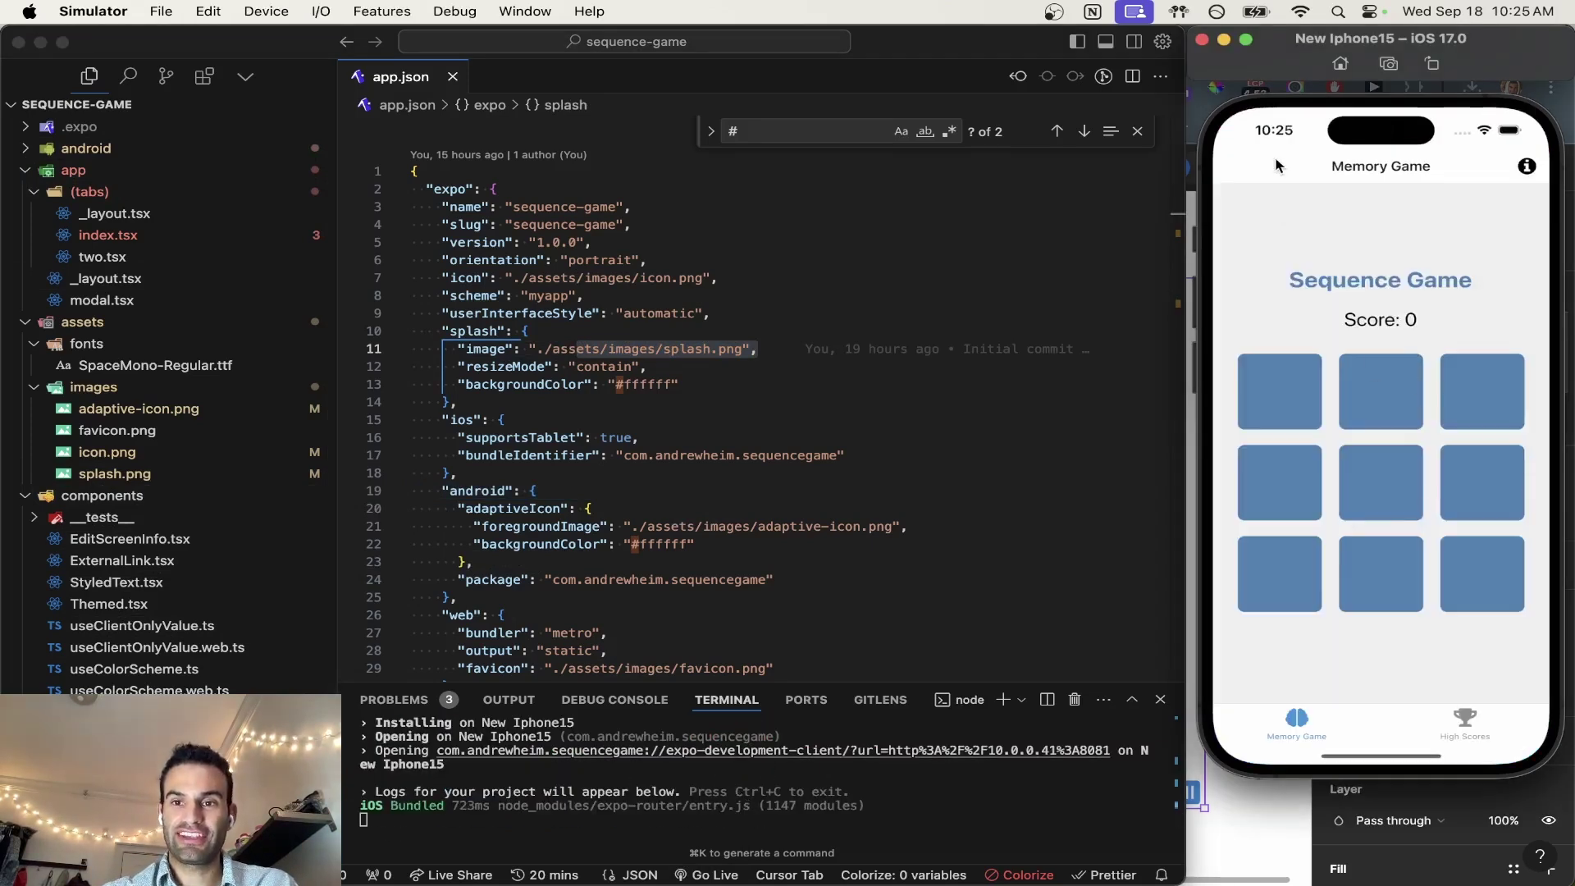
# From the simulator home screen, launch sequence-game and reload it twice from the dev menu to check the splash
pyautogui.click(1342, 64)
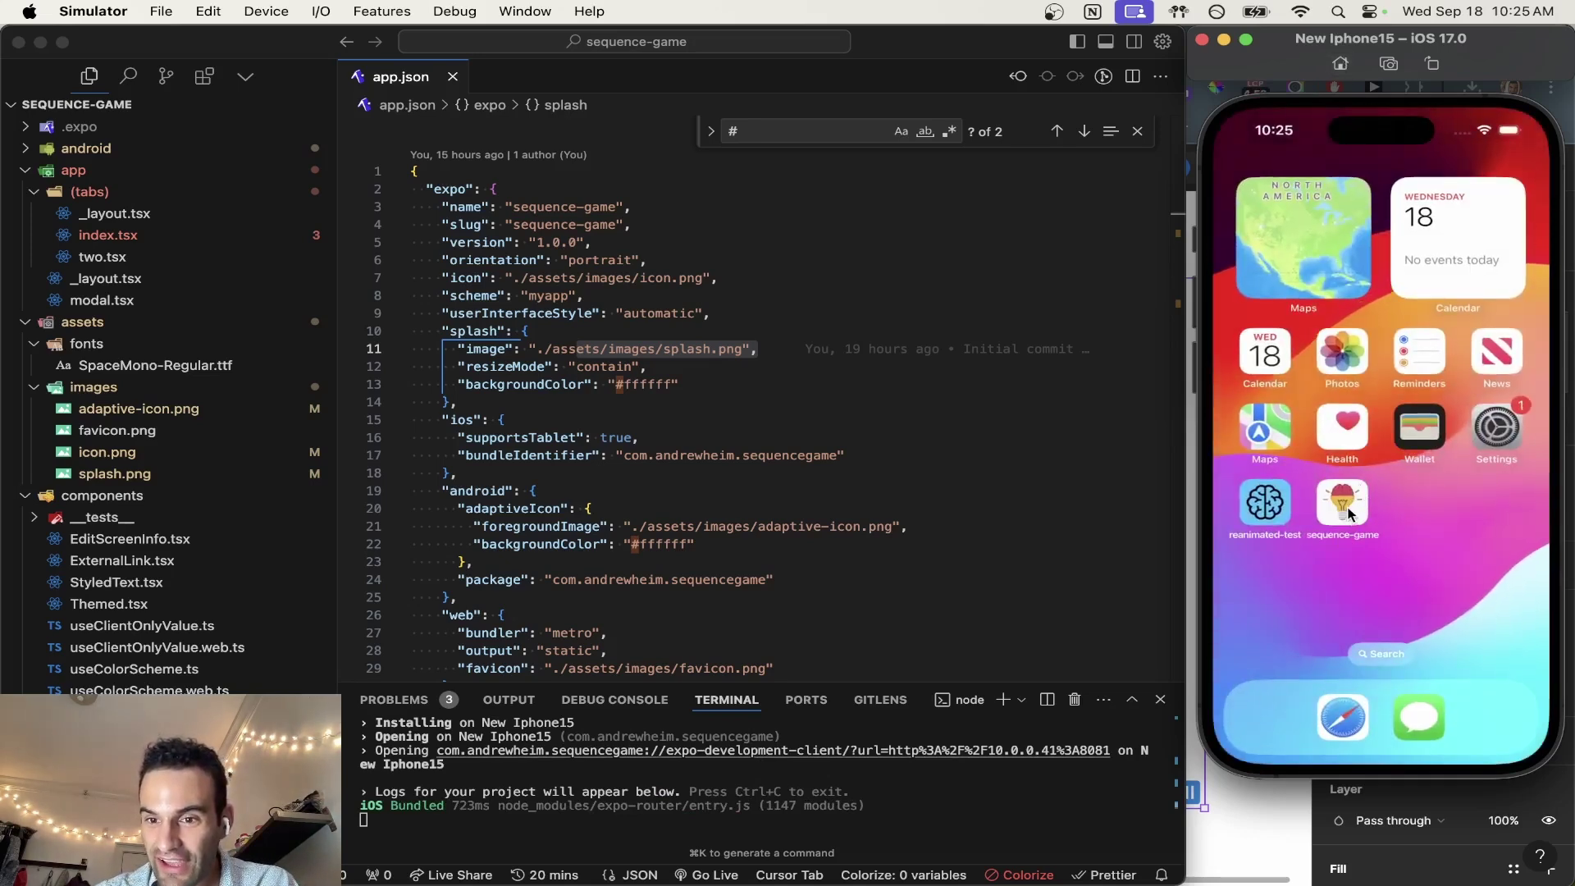
pyautogui.click(1346, 512)
pyautogui.press('super+d')
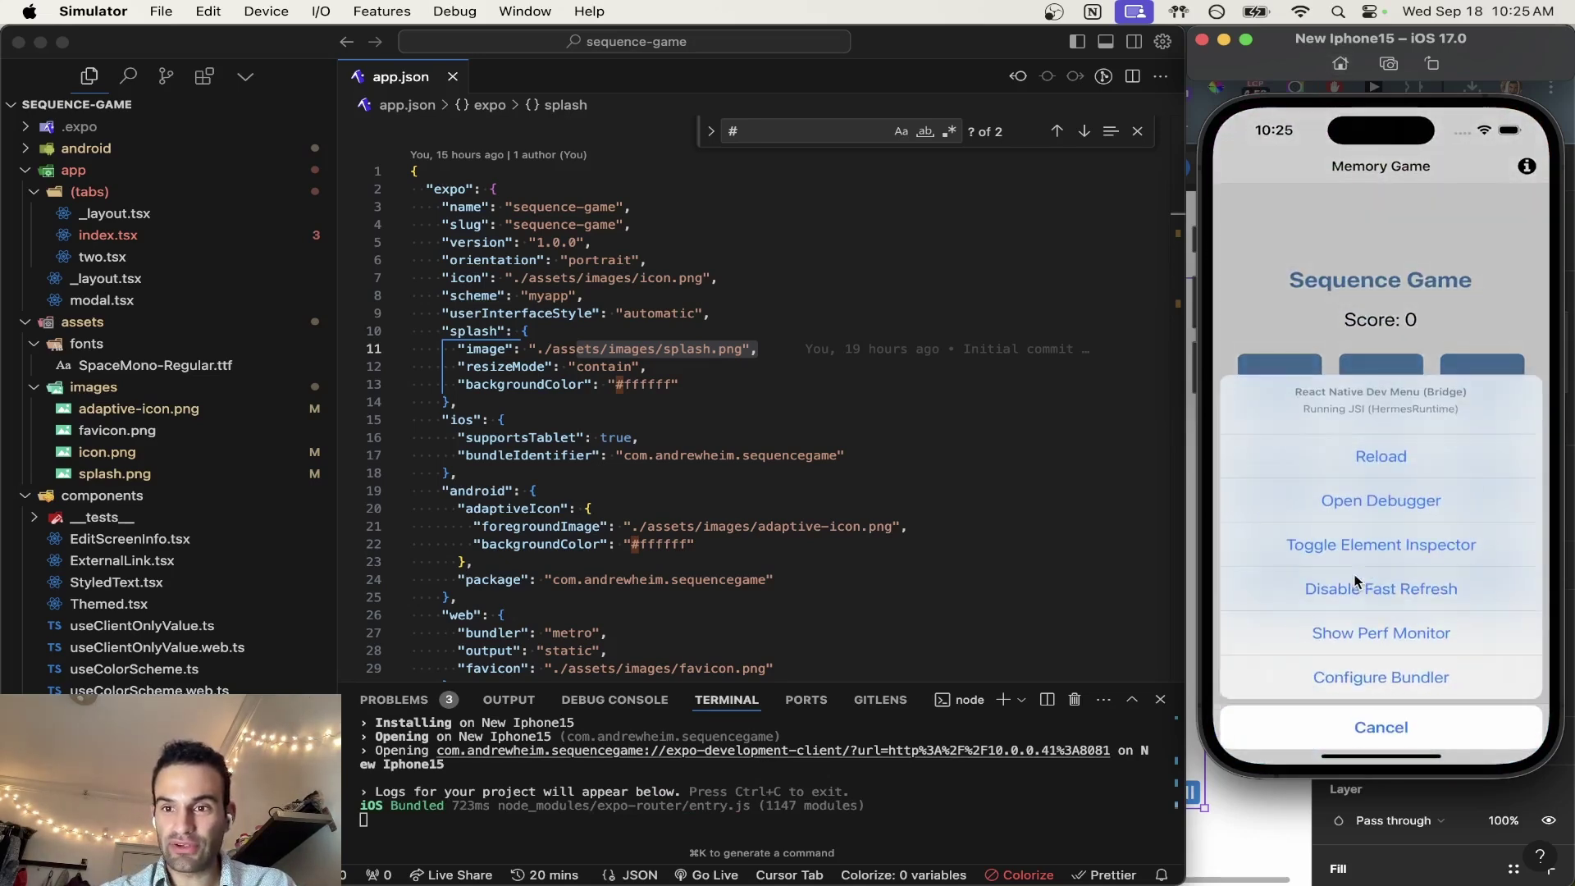
pyautogui.click(1401, 449)
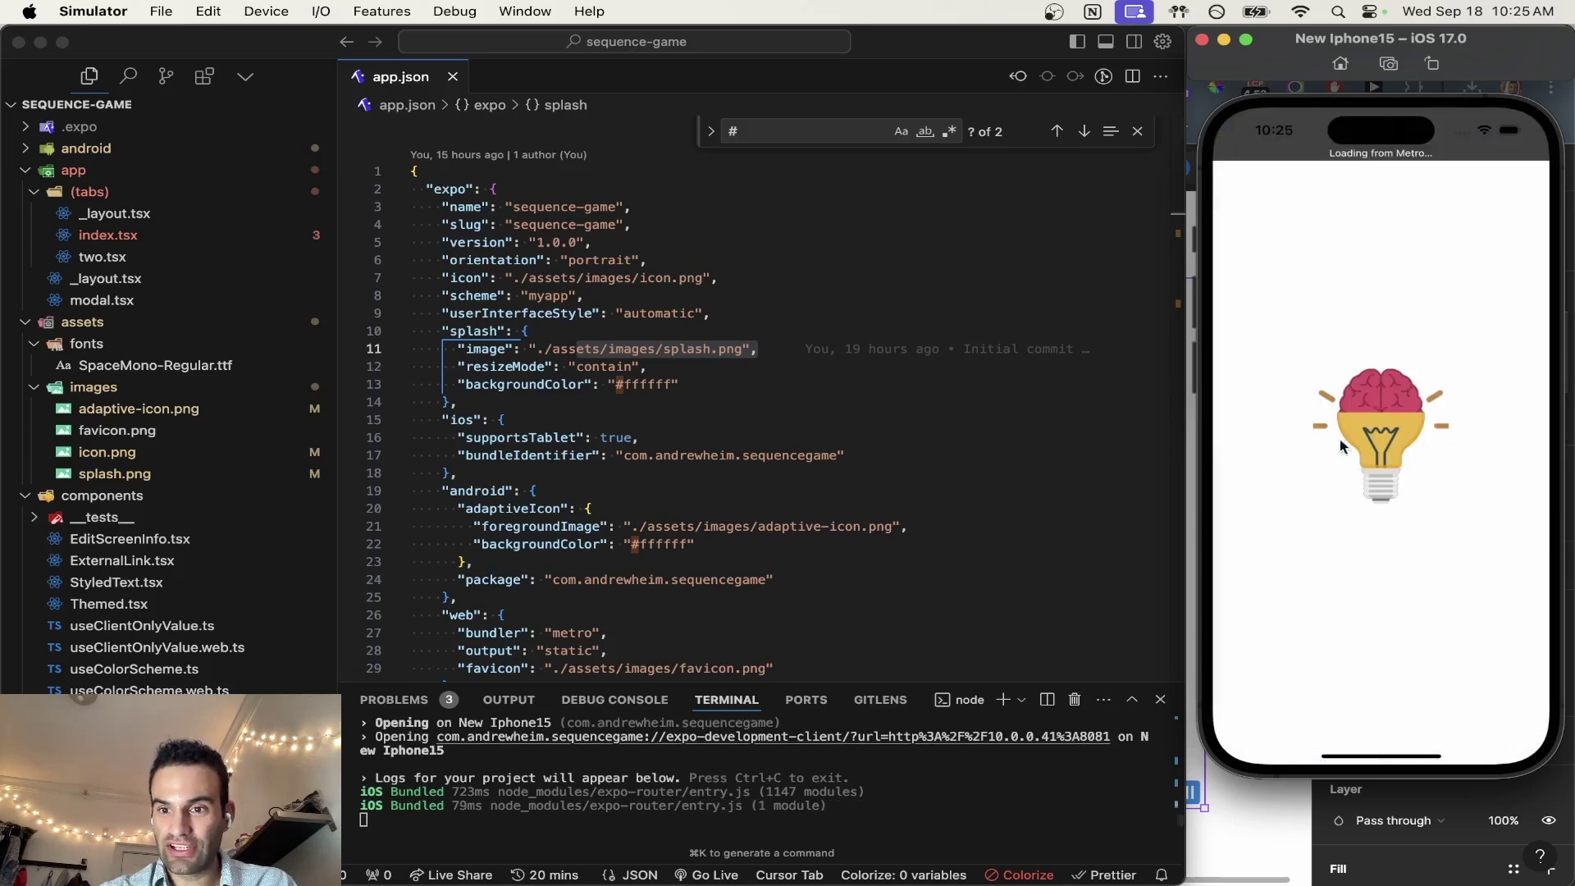
pyautogui.press('super+d')
pyautogui.click(1394, 448)
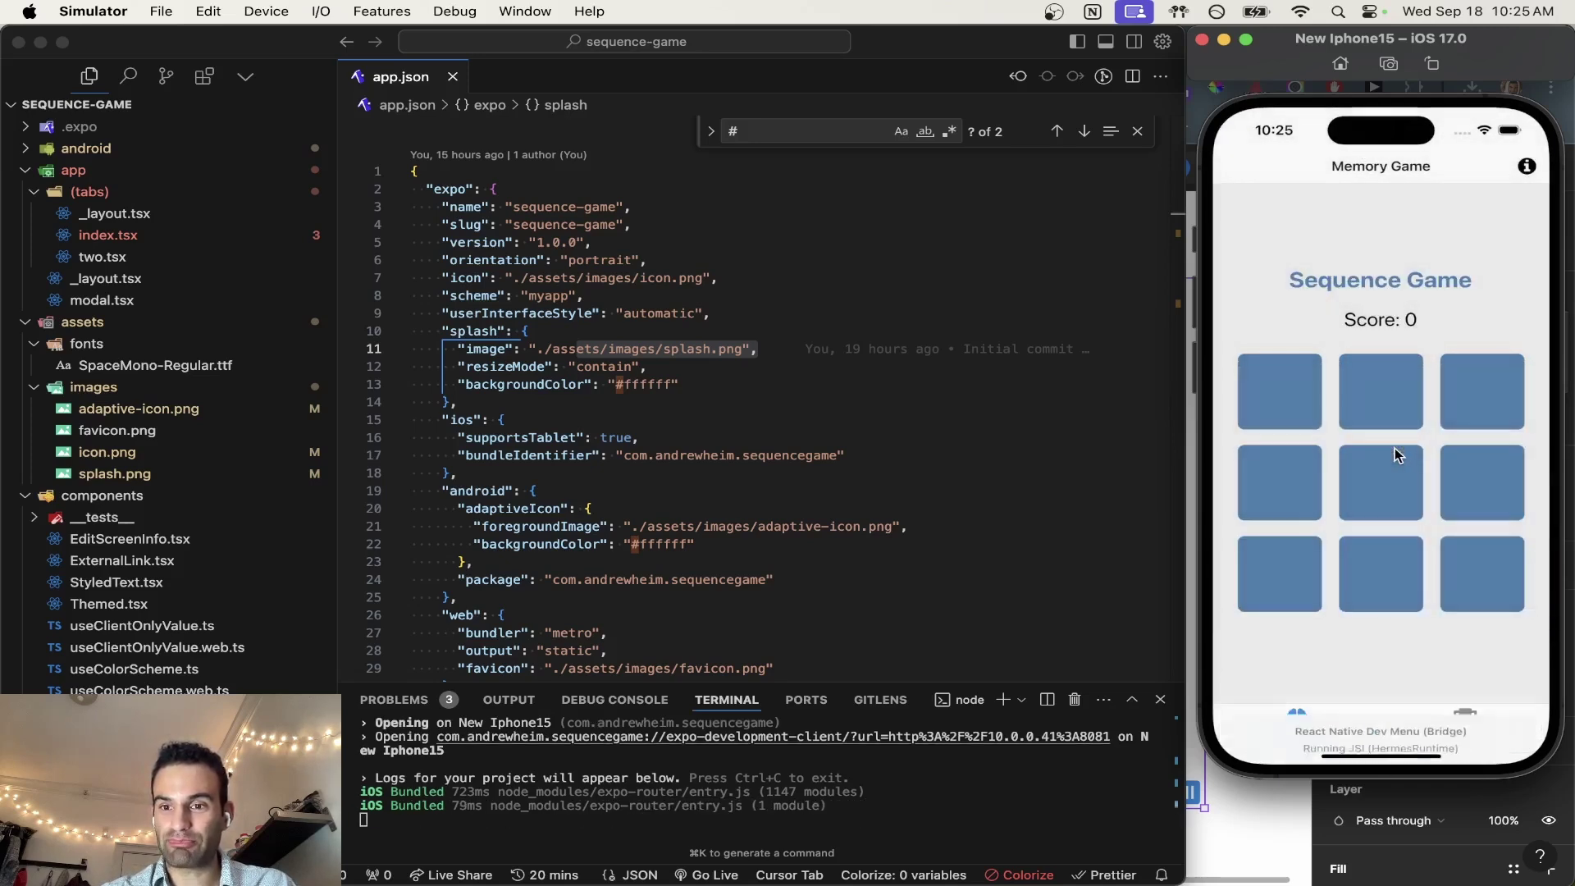